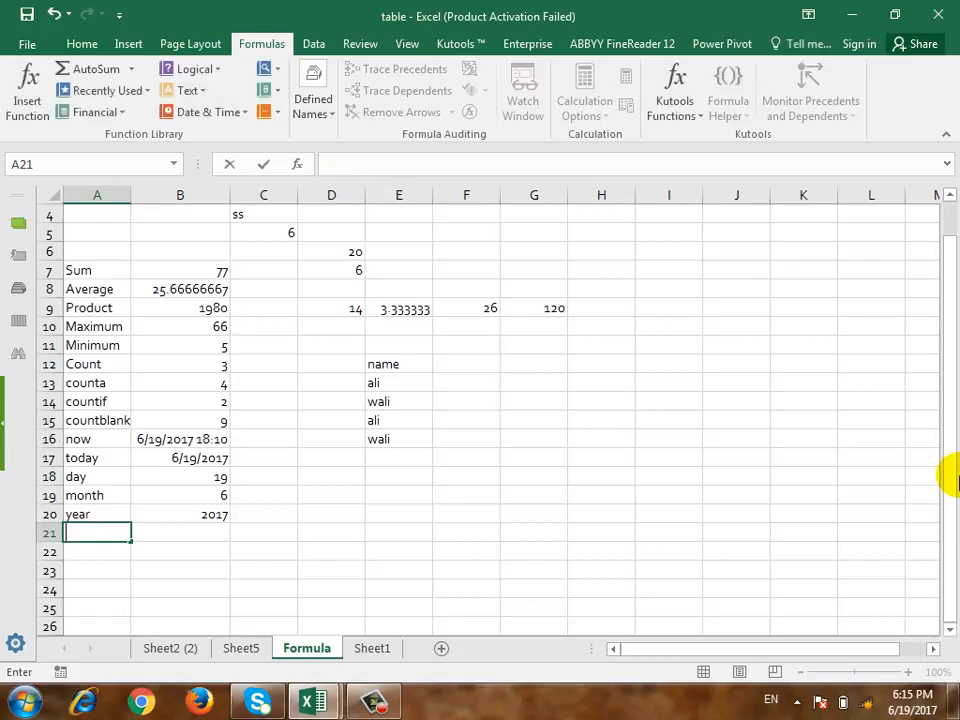
Enter the labels Hour, Minute and Second in cells A21 to A23, below the year row.
text(Hour)
key(Return)
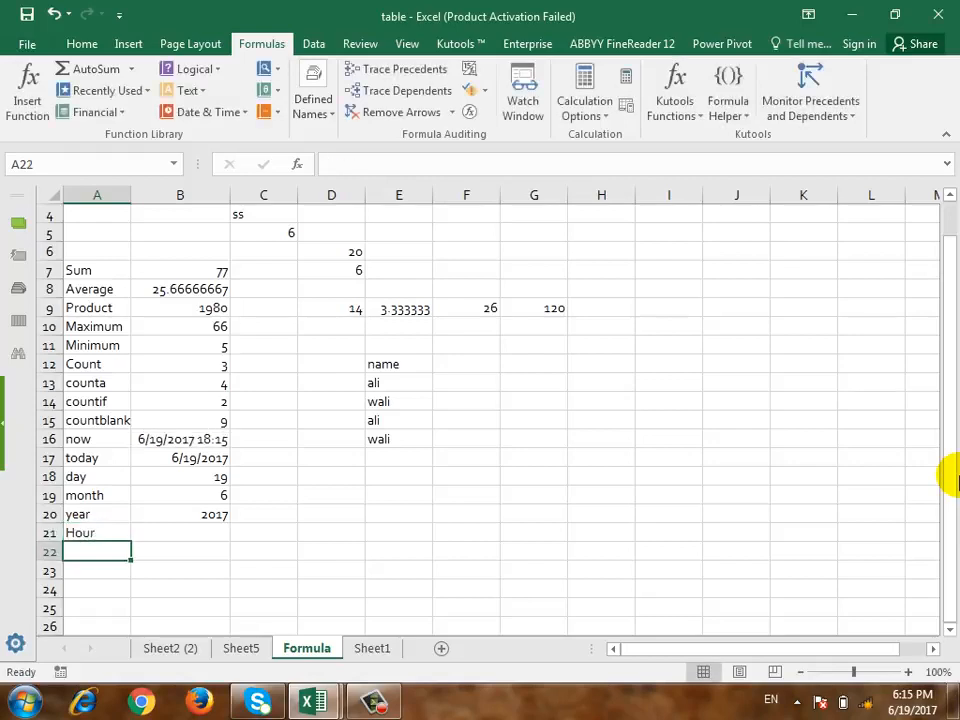
text(Minute)
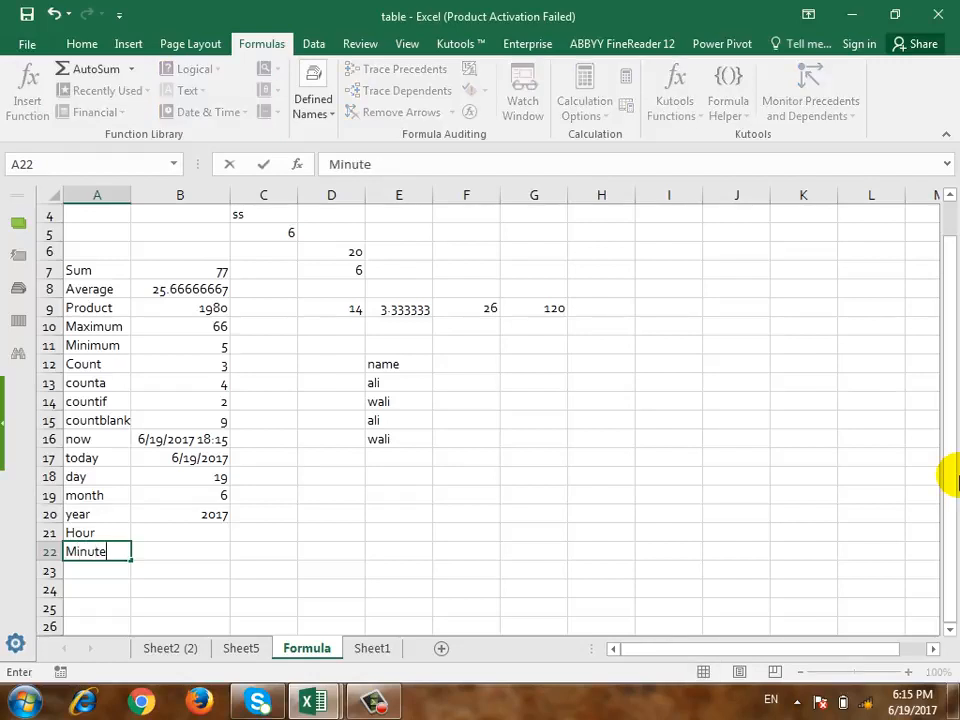
key(Return)
text(Sec)
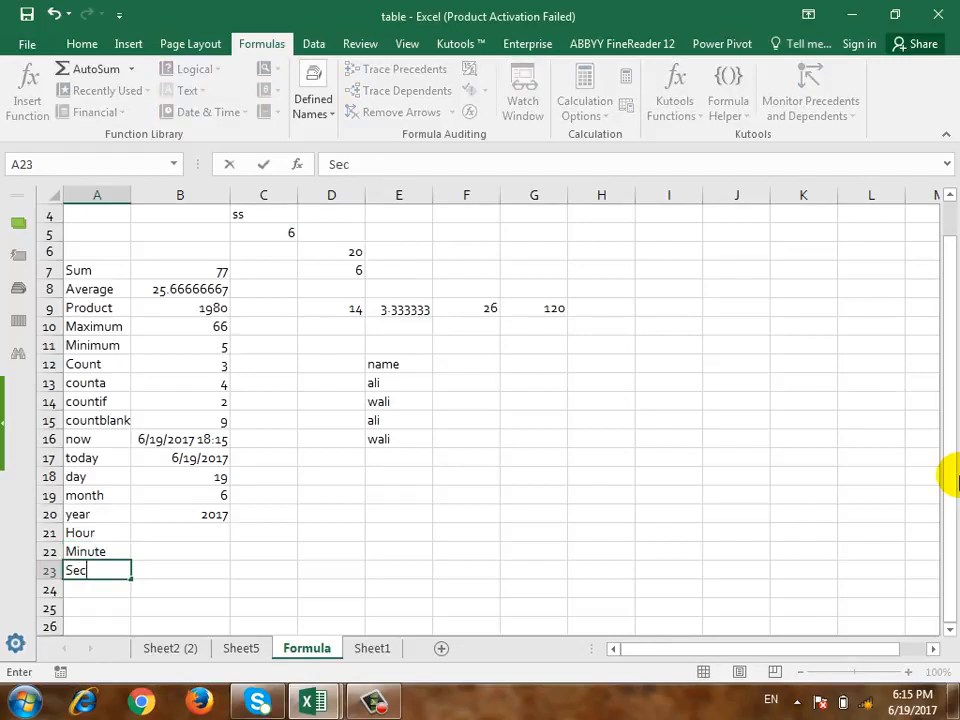
text(ond)
key(Return)
Enter the formula =HOUR(NOW()) in cell B21 beside the Hour label.
key(Right)
key(Up)
key(Up)
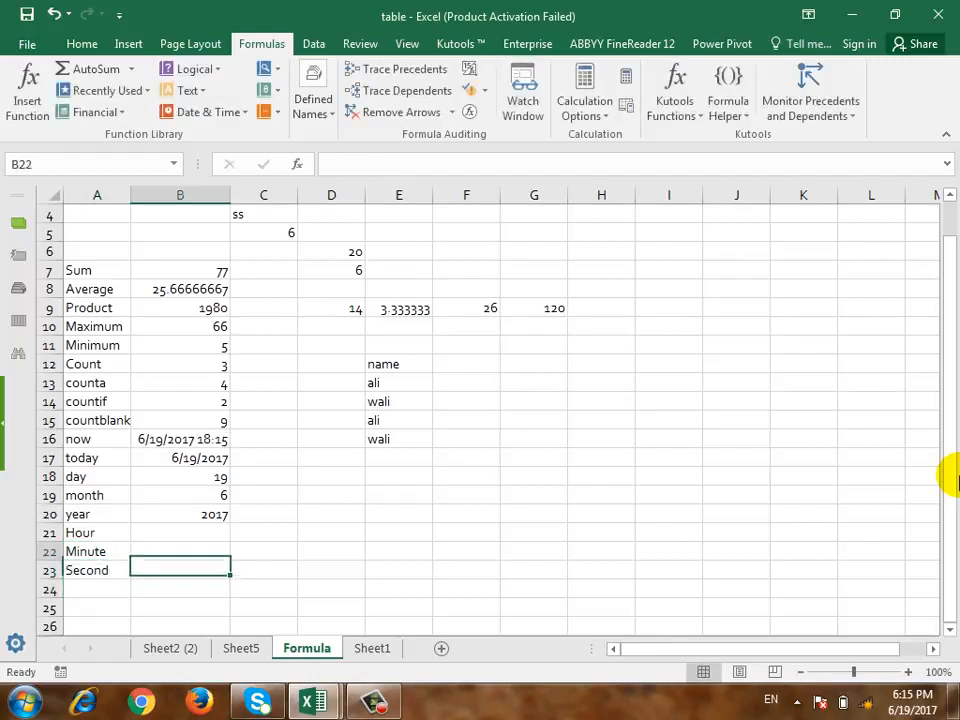
key(Up)
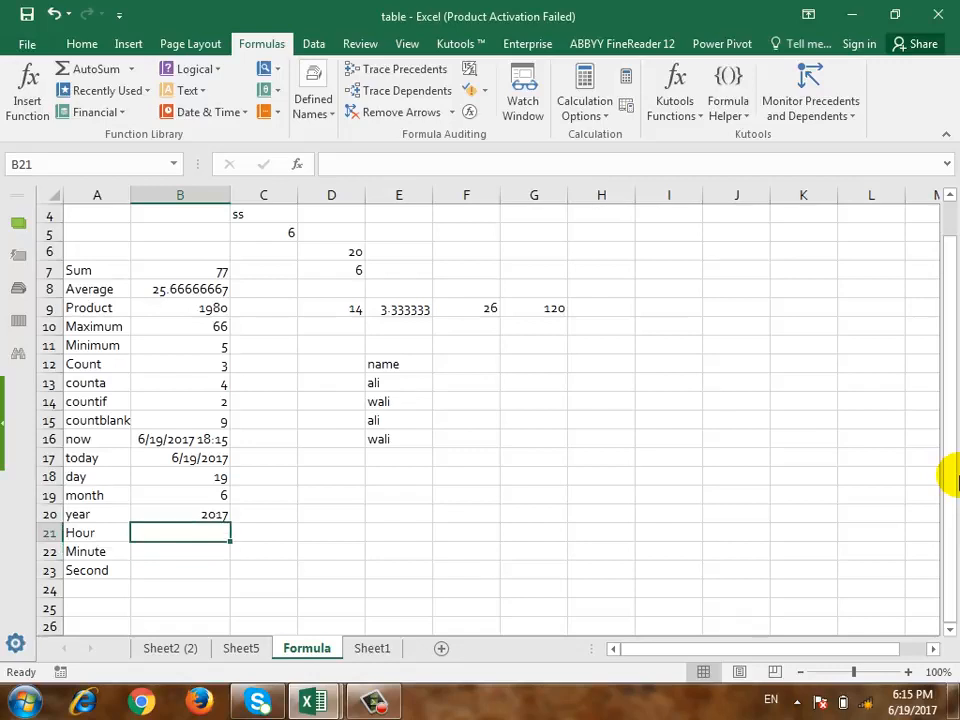
text(=hour)
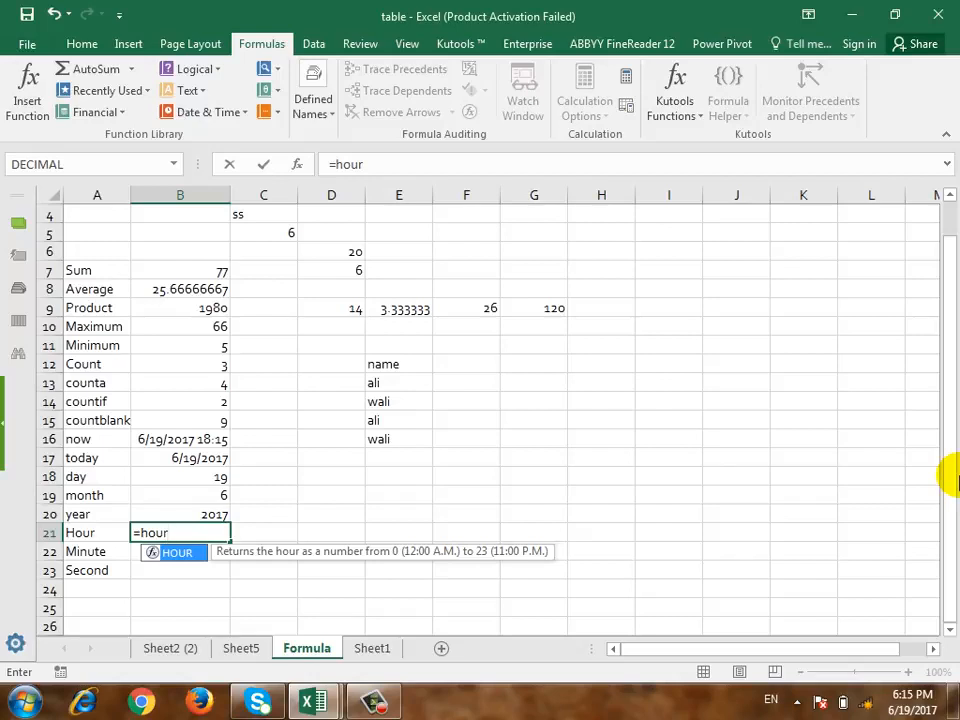
text((now)
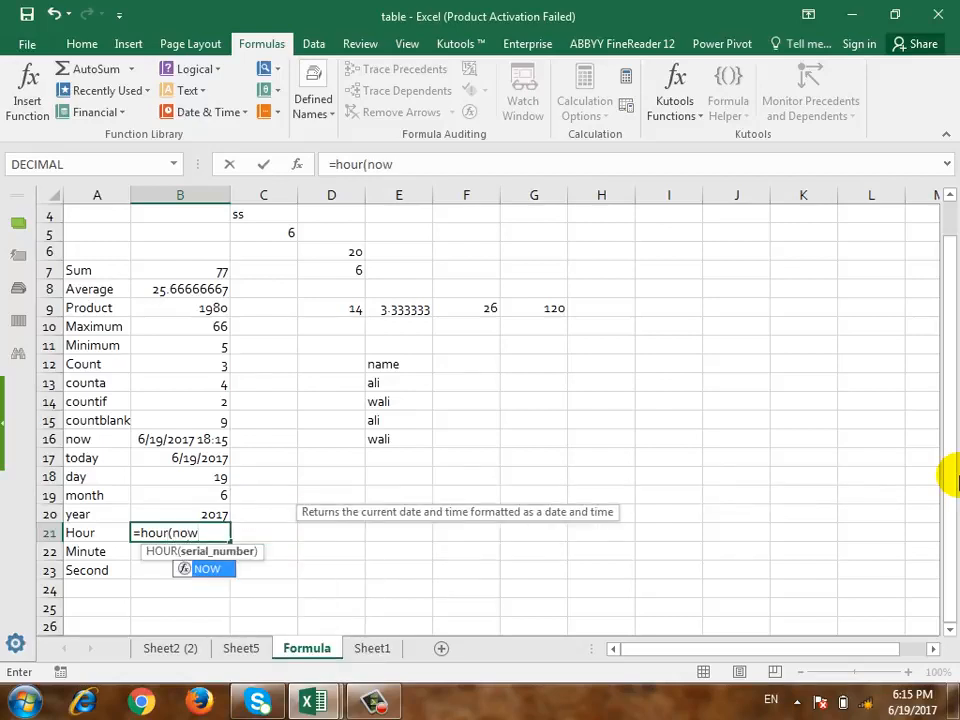
text(())
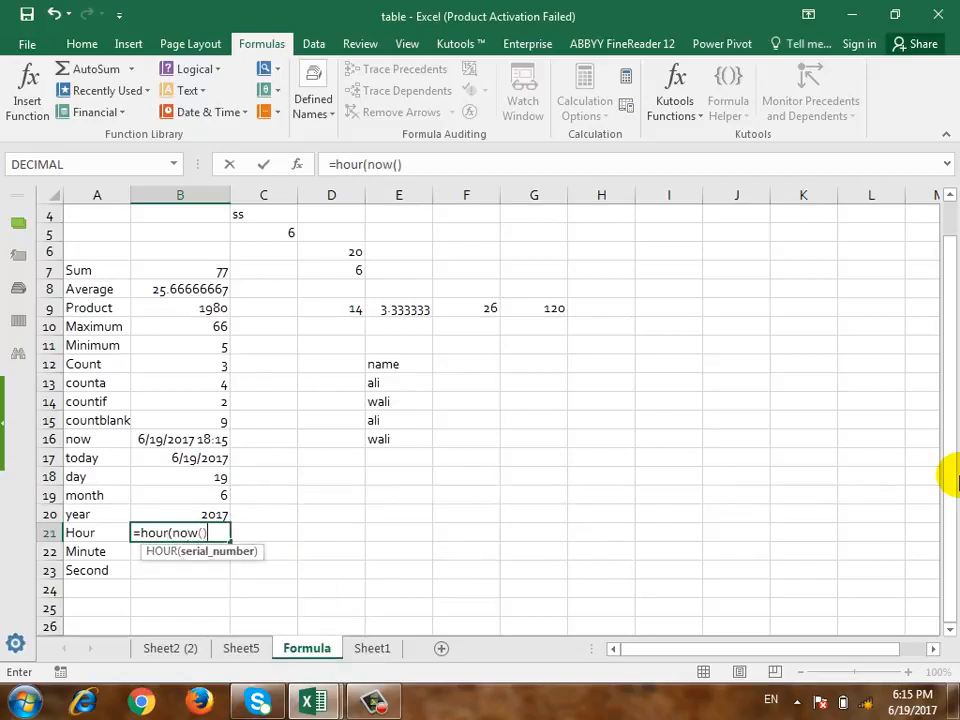
text())
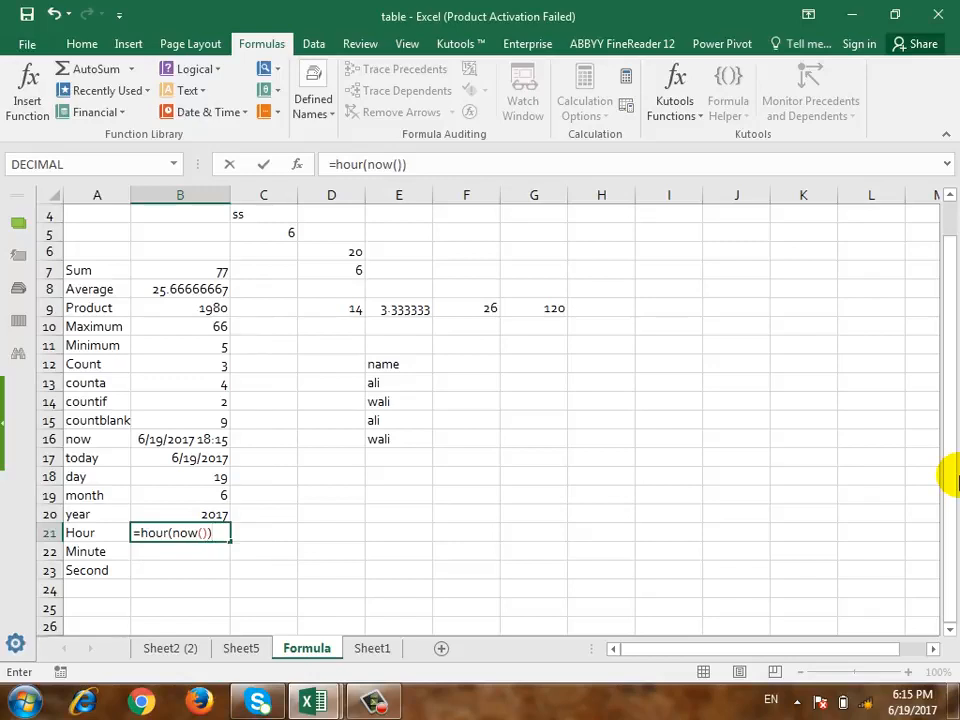
key(Return)
key(Up)
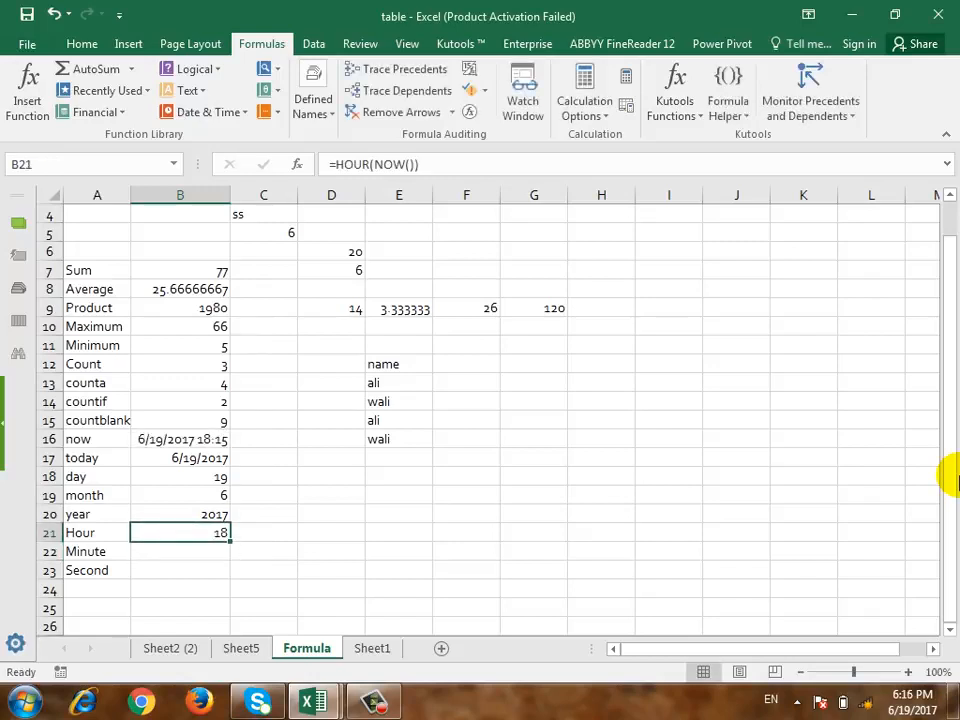
Enter the formula =MINUTE(NOW()) in cell B22 beside the Minute label.
key(Down)
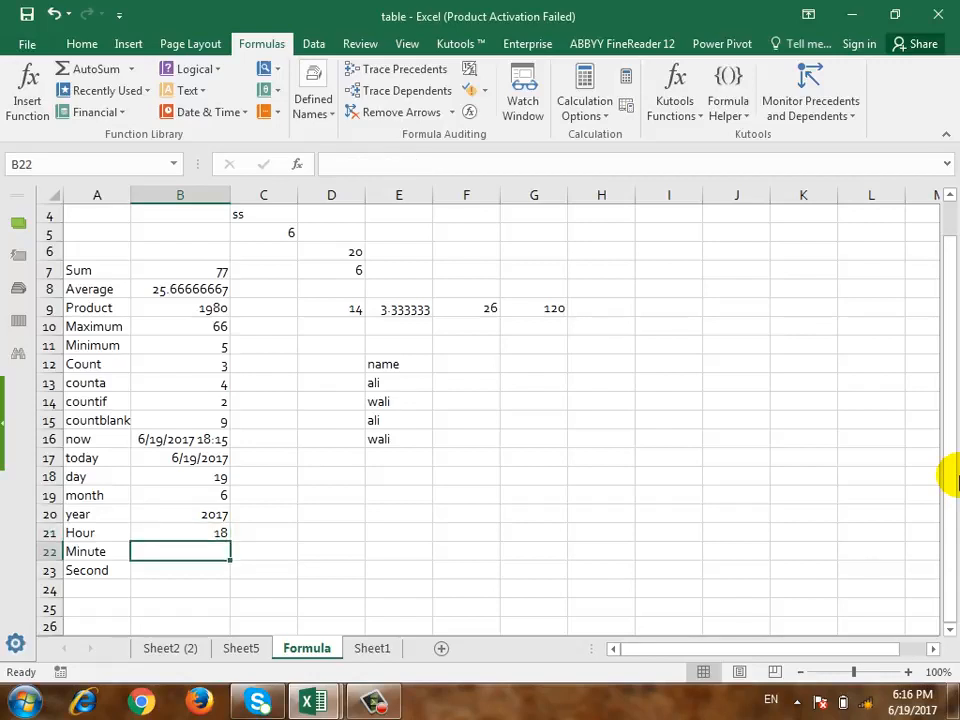
text(=)
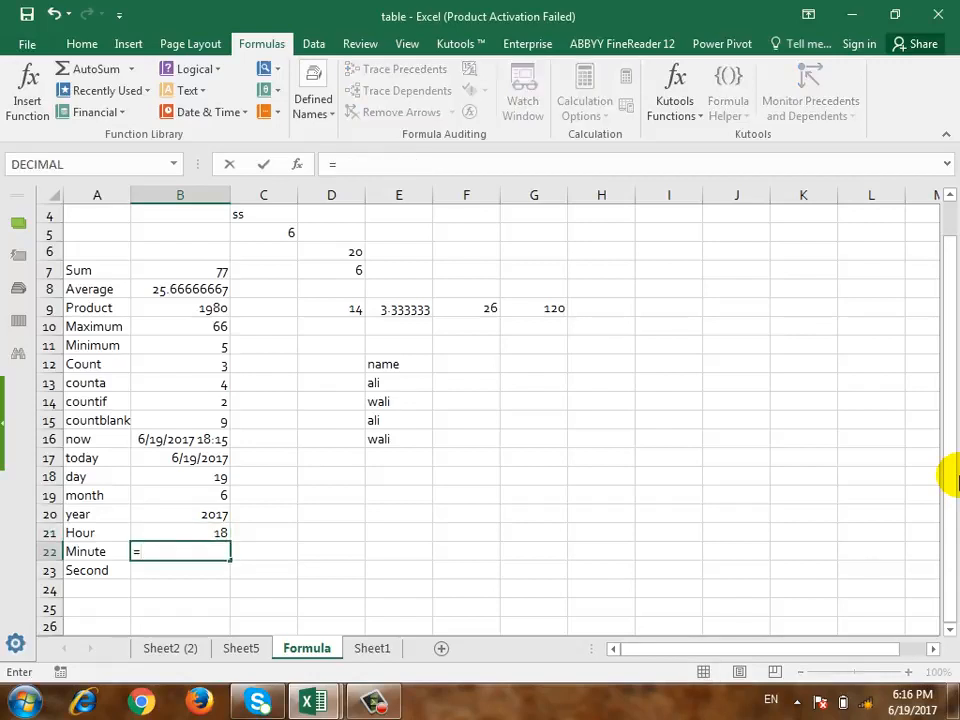
text(minute()
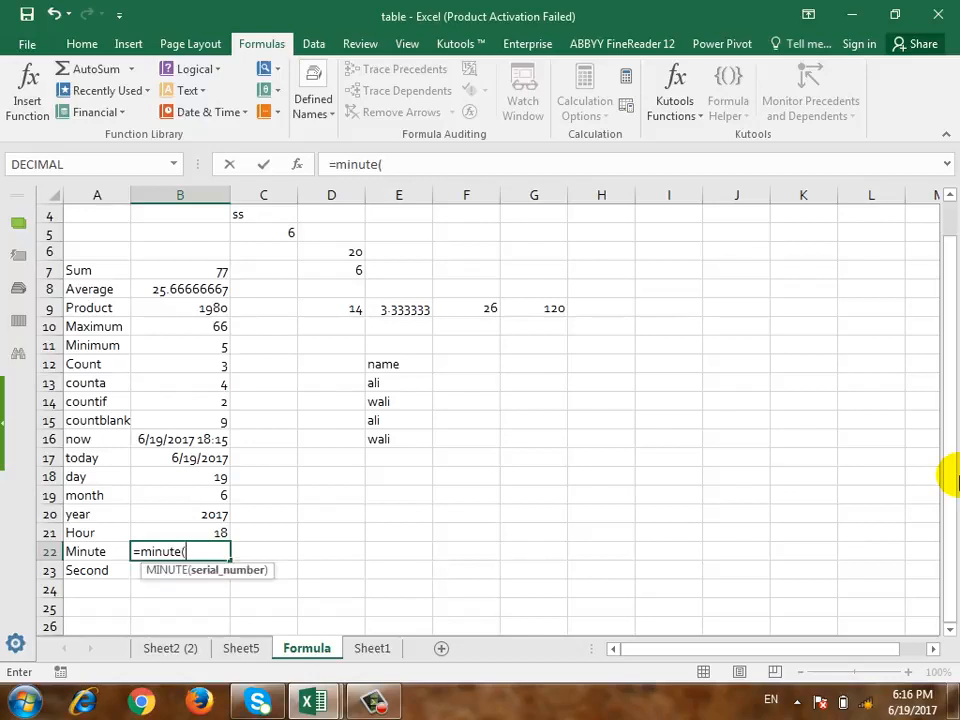
text(now()))
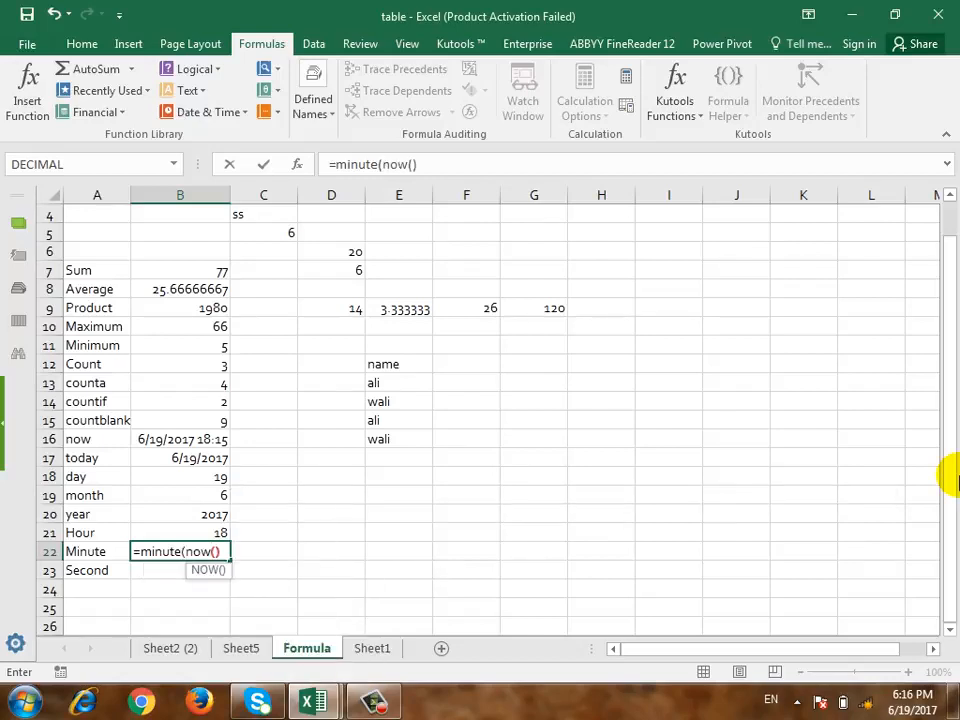
key(Return)
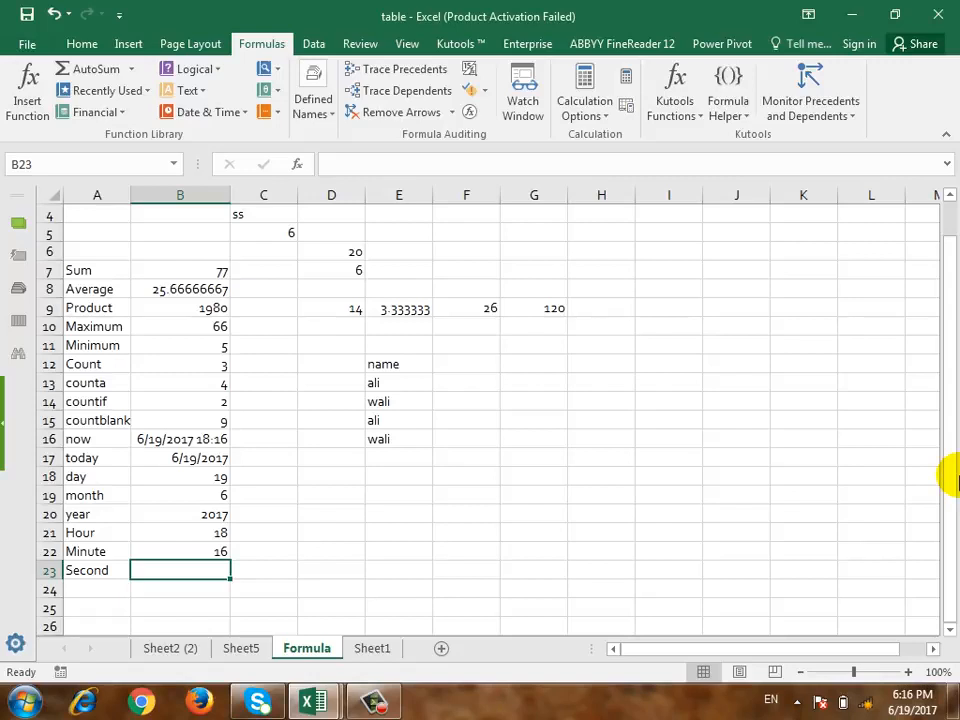
Enter the formula =SECOND(NOW()) in cell B23 beside the Second label.
text(=s)
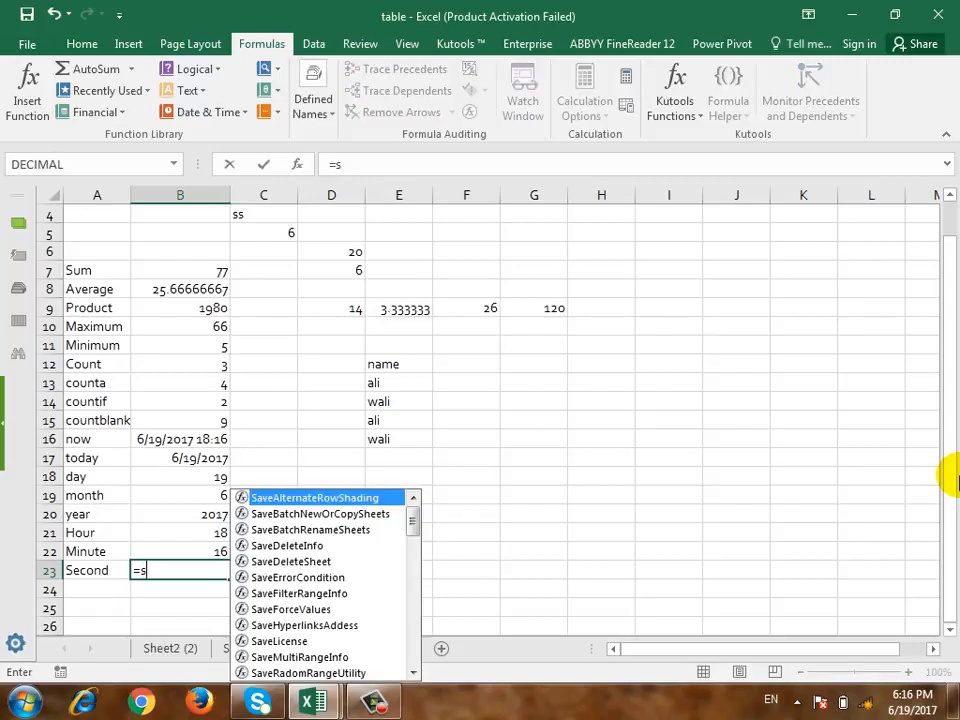
text(econd(n)
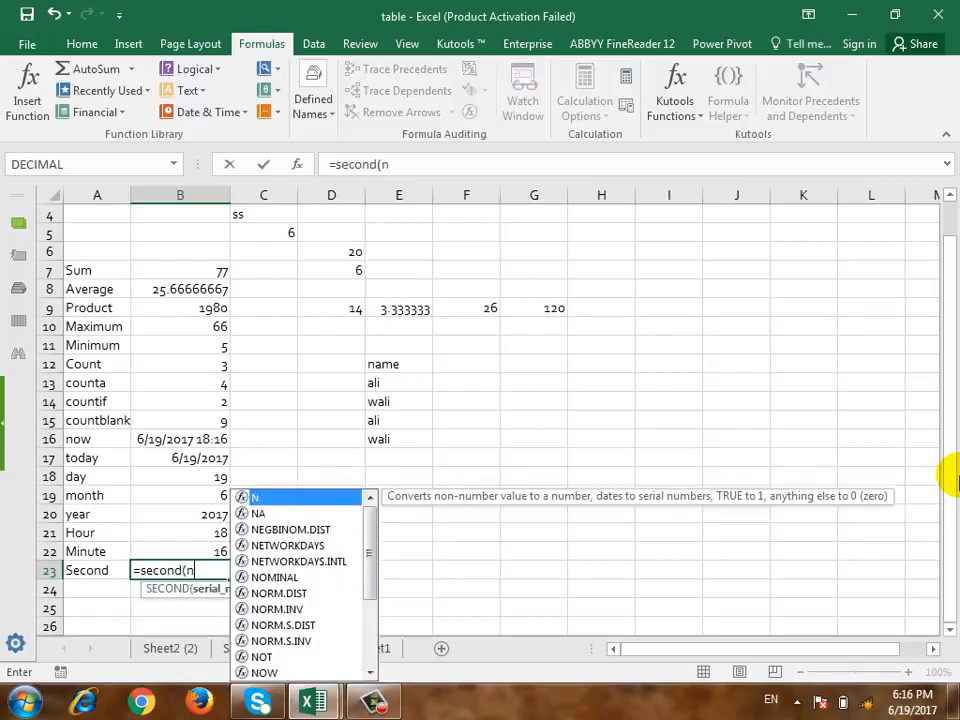
text(ow()))
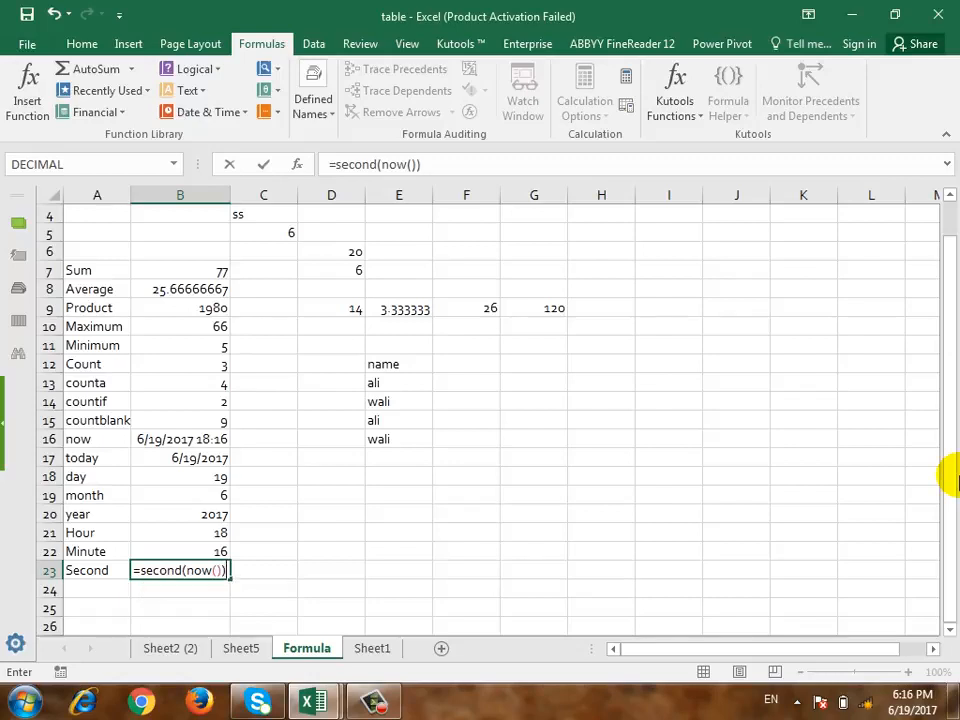
key(ctrl+Return)
key(Return)
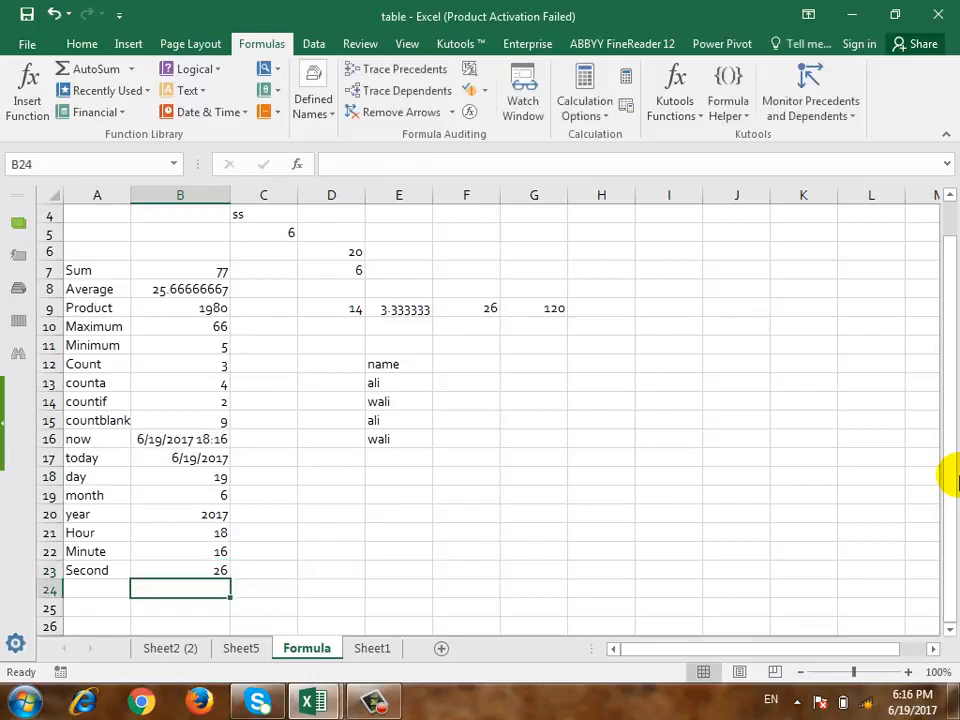
Enter the test text gf in cell E23 and clear it again to recalculate the time formulas.
key(Up)
key(Right)
key(Right)
key(Right)
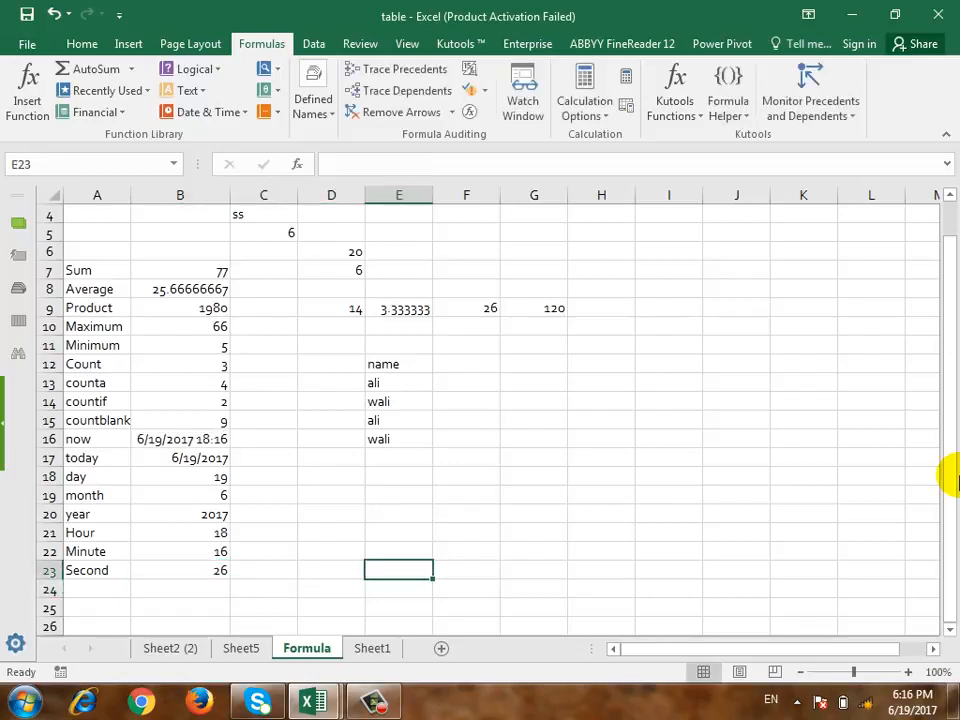
text(gf)
key(Return)
key(Up)
key(Left)
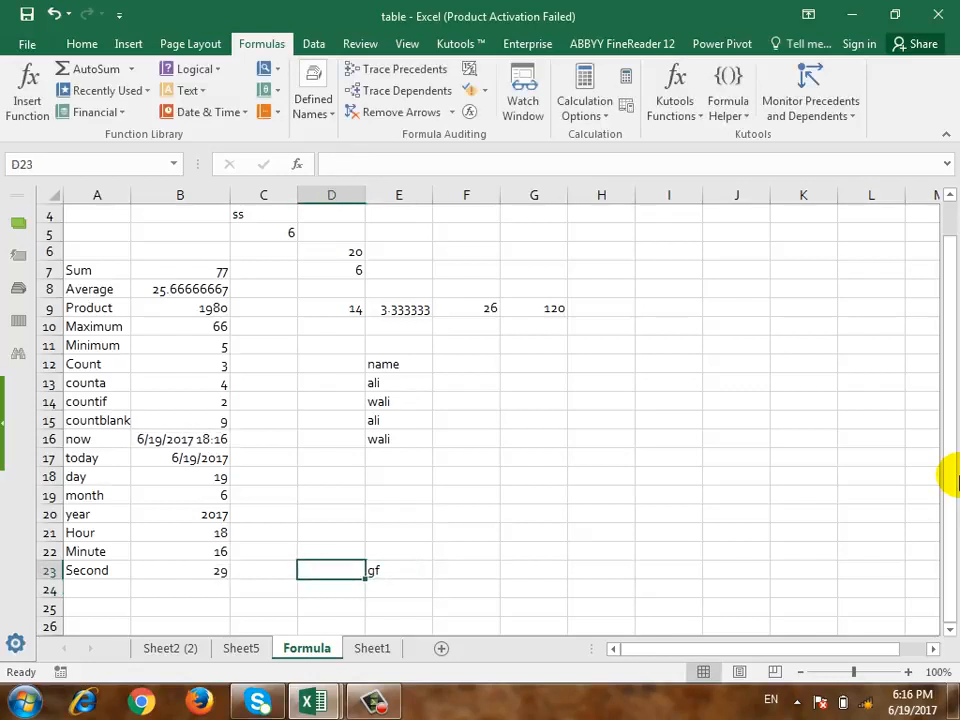
key(Right)
key(Delete)
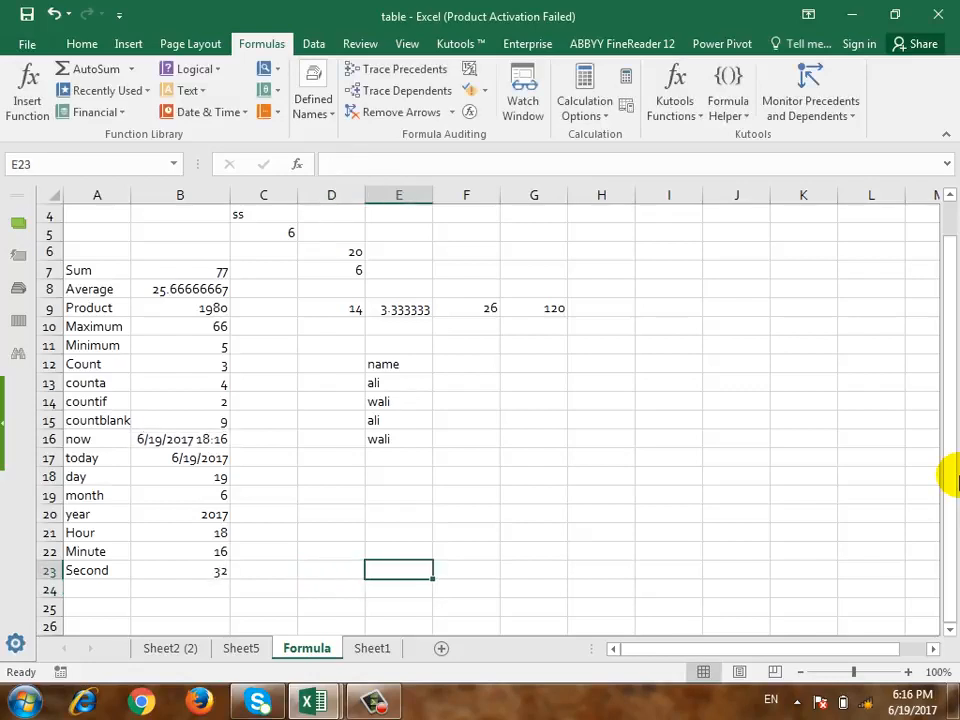
Inspect the today, now, month and minute formulas in column B.
click(182, 457)
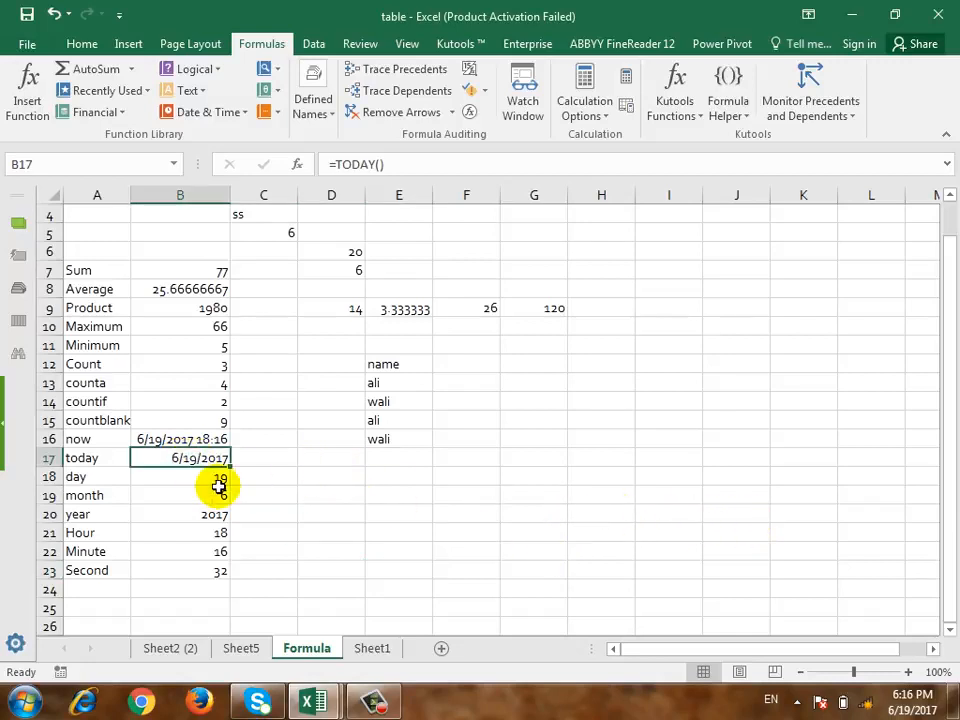
click(225, 439)
click(222, 495)
click(217, 546)
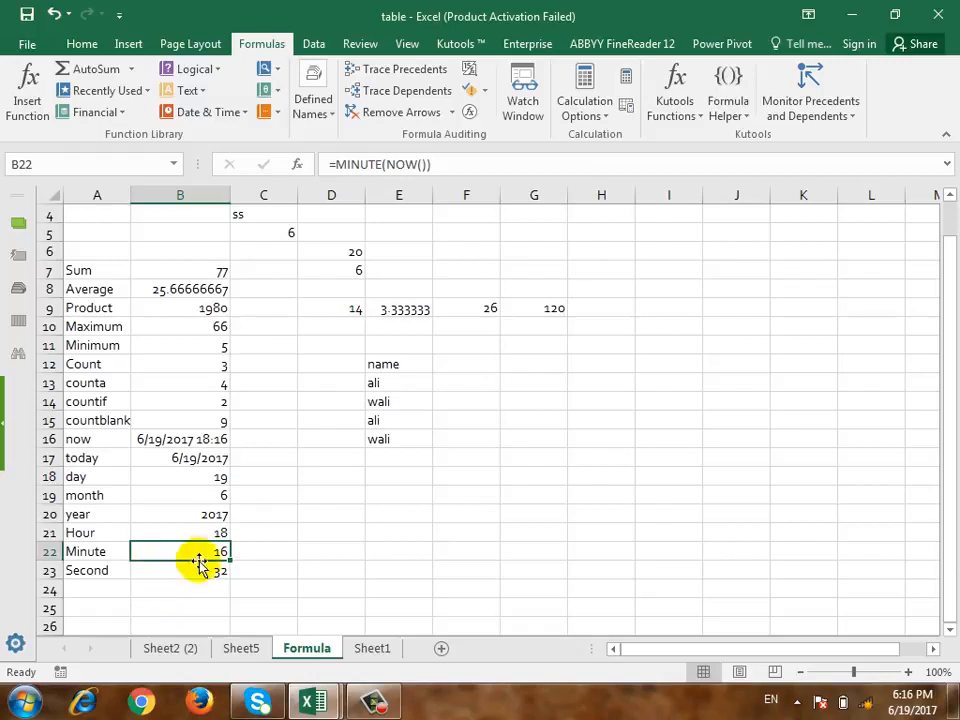
Check the function list on Sheet2 (2), and return to cell A25 on the Formula sheet.
click(118, 597)
scroll(486, 456, down, 1)
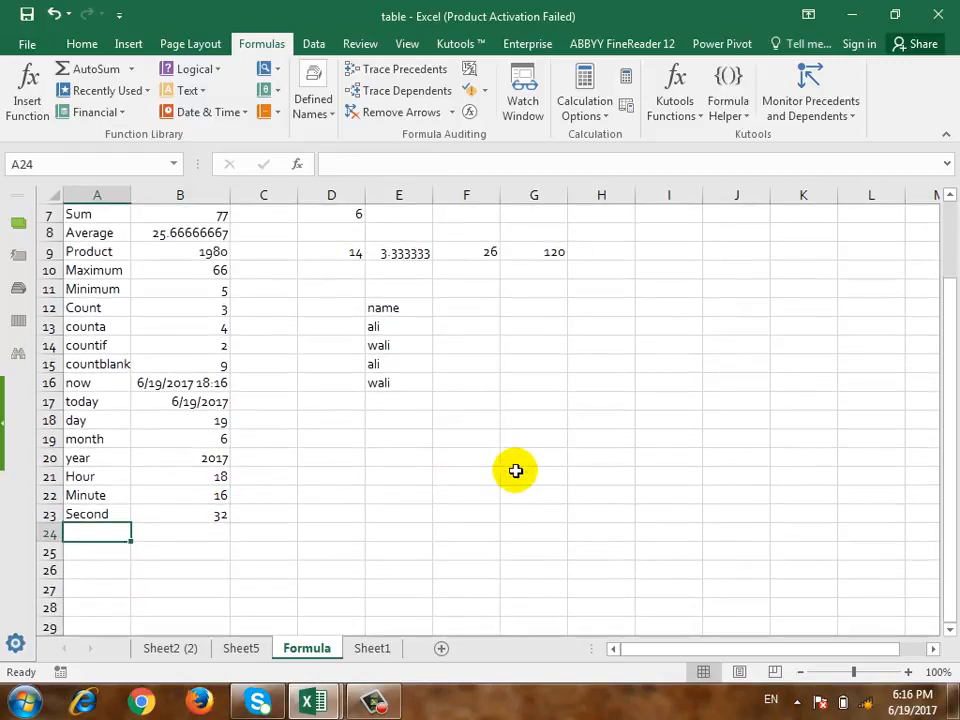
key(Return)
scroll(515, 470, down, 1)
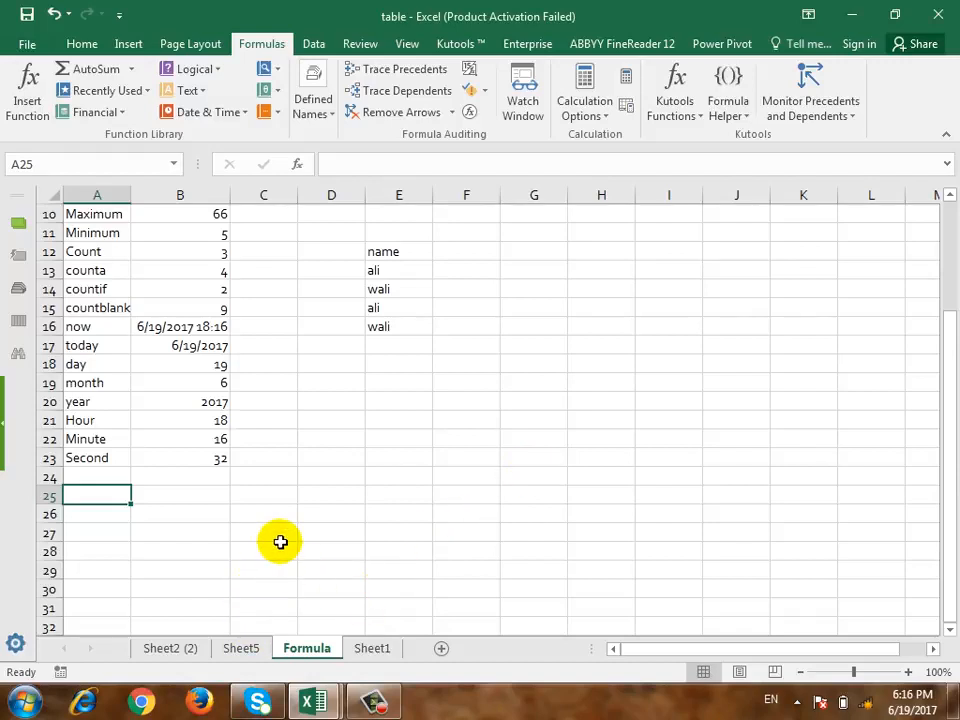
click(171, 649)
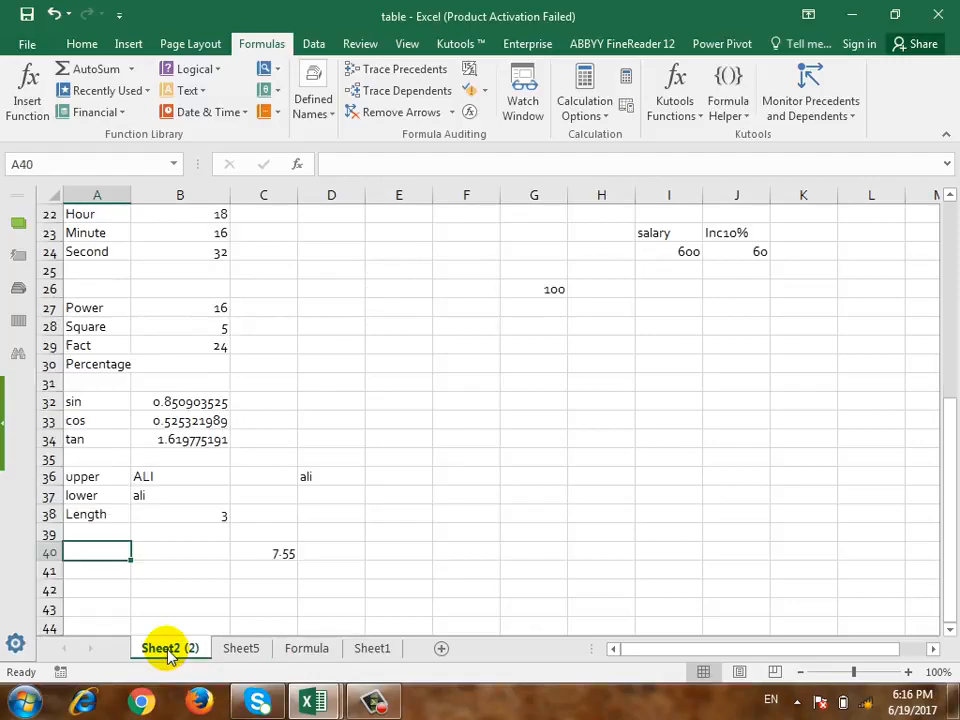
scroll(367, 512, up, 2)
scroll(367, 512, down, 2)
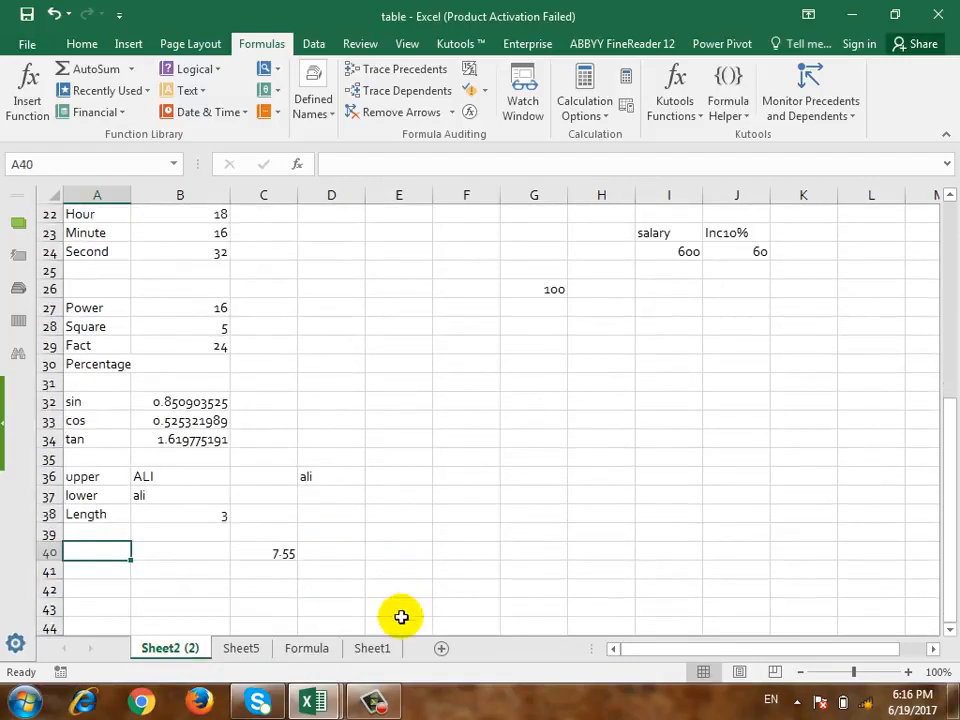
click(374, 648)
click(309, 651)
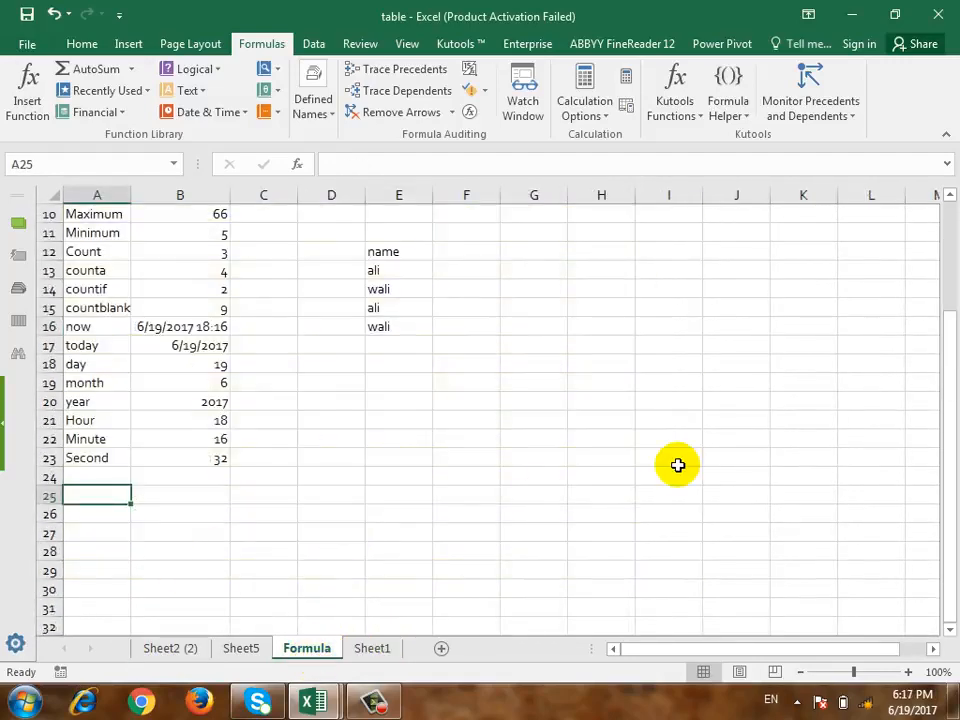
Enter the labels Power, Square, Fact and Percentage in cells A25 to A28.
text(Power)
key(Return)
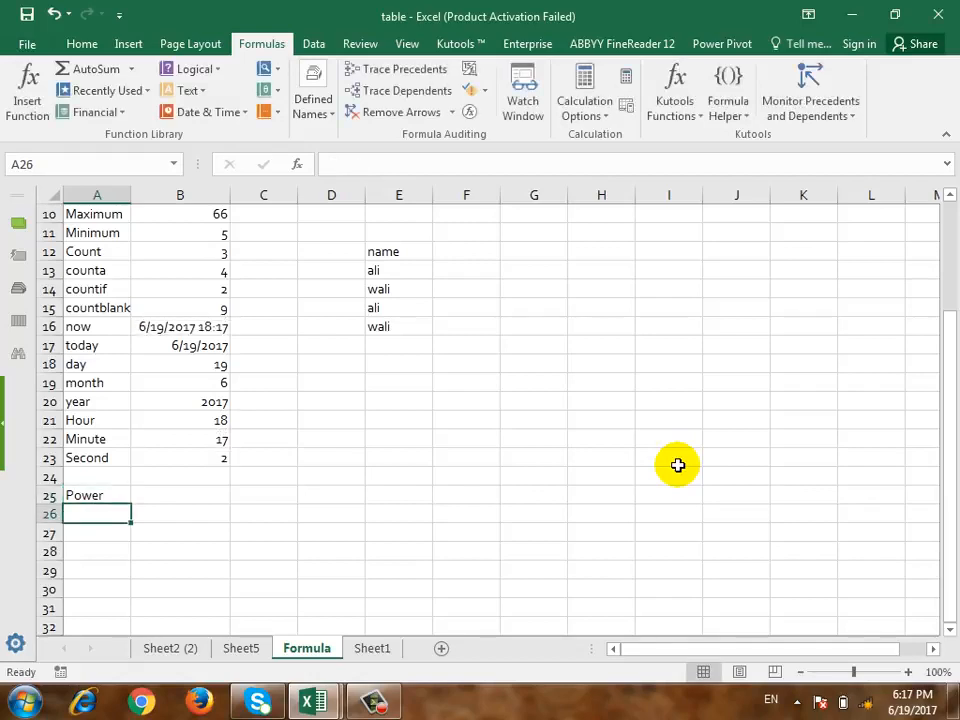
text(Squre)
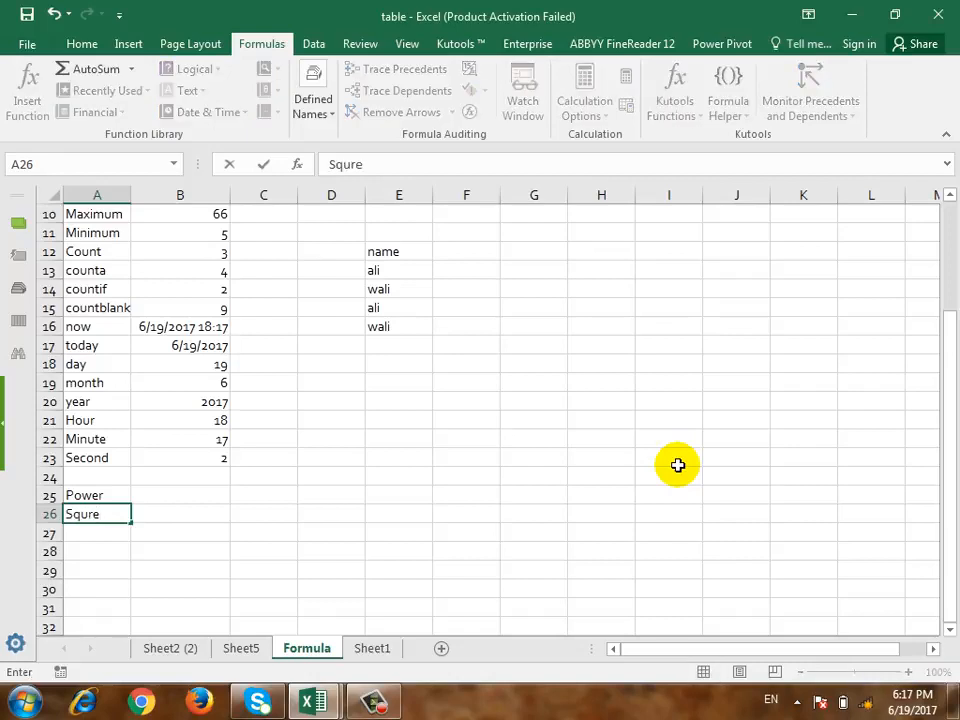
key(BackSpace)
key(BackSpace)
key(BackSpace)
text(uare)
key(Return)
text(Fact)
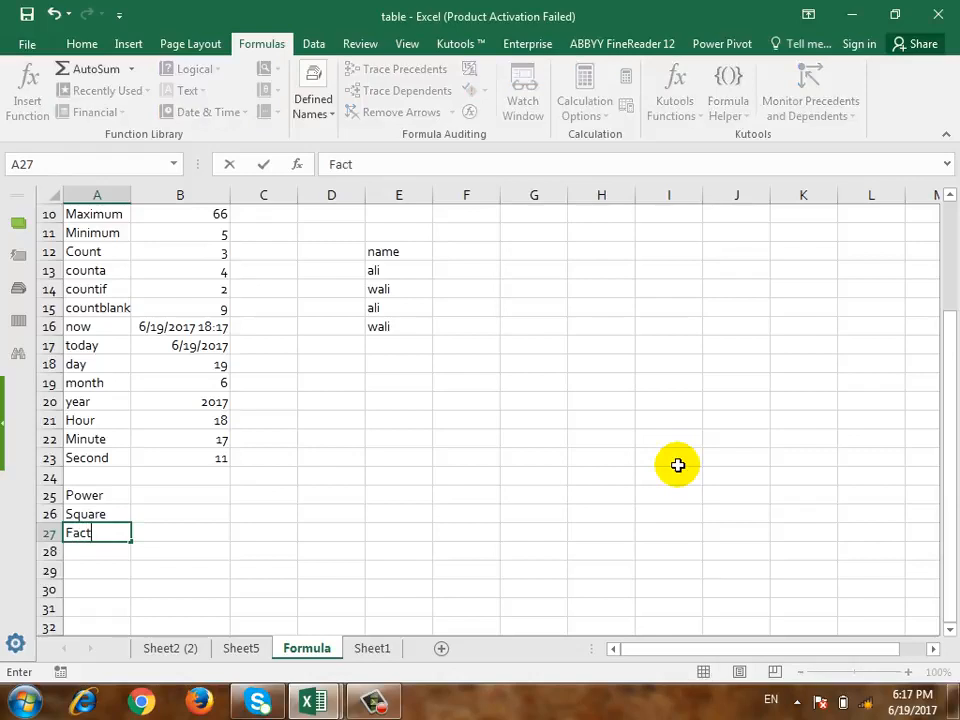
key(Return)
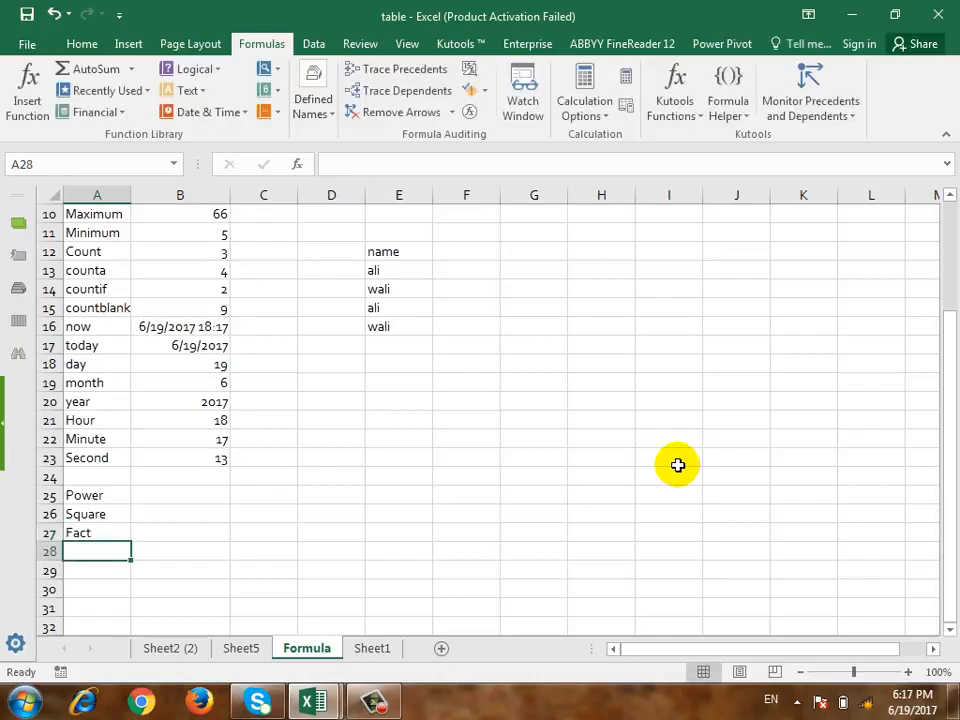
text(%)
key(BackSpace)
text(Perce)
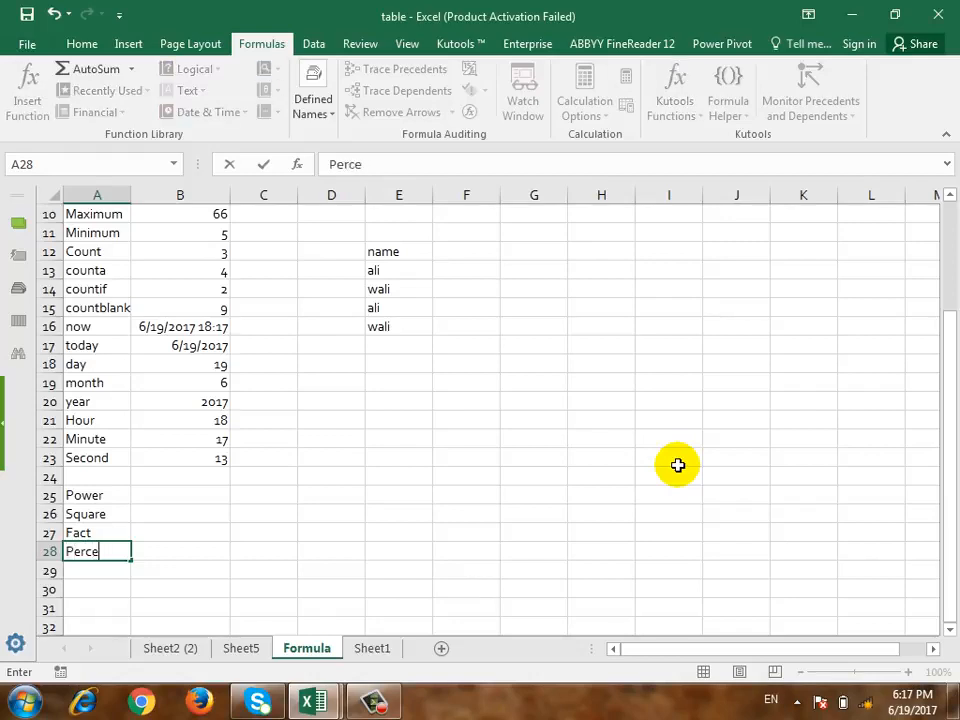
text(ntage)
key(Return)
Enter the formula =power(10,2) in cell B25 beside the Power label.
key(Up)
key(Right)
key(Up)
key(Up)
key(Up)
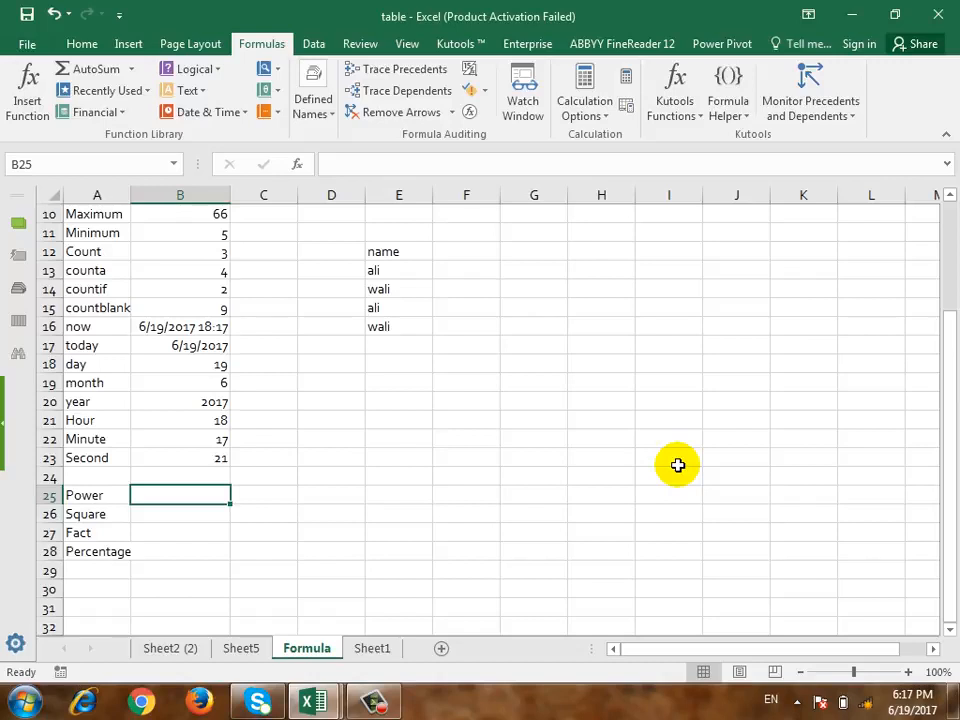
text(=power)
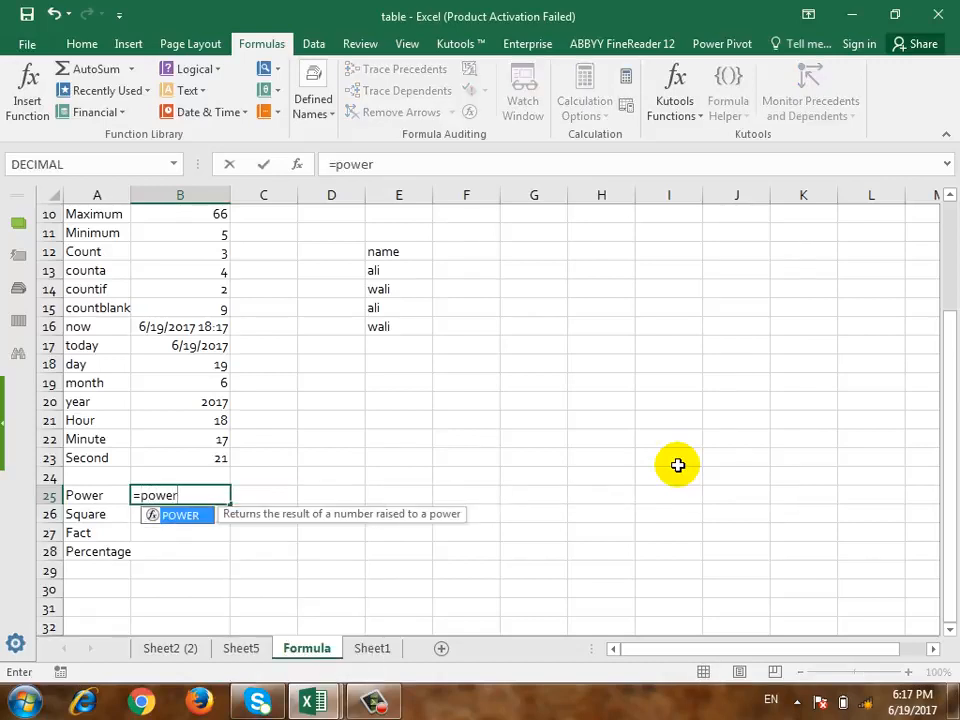
text(()
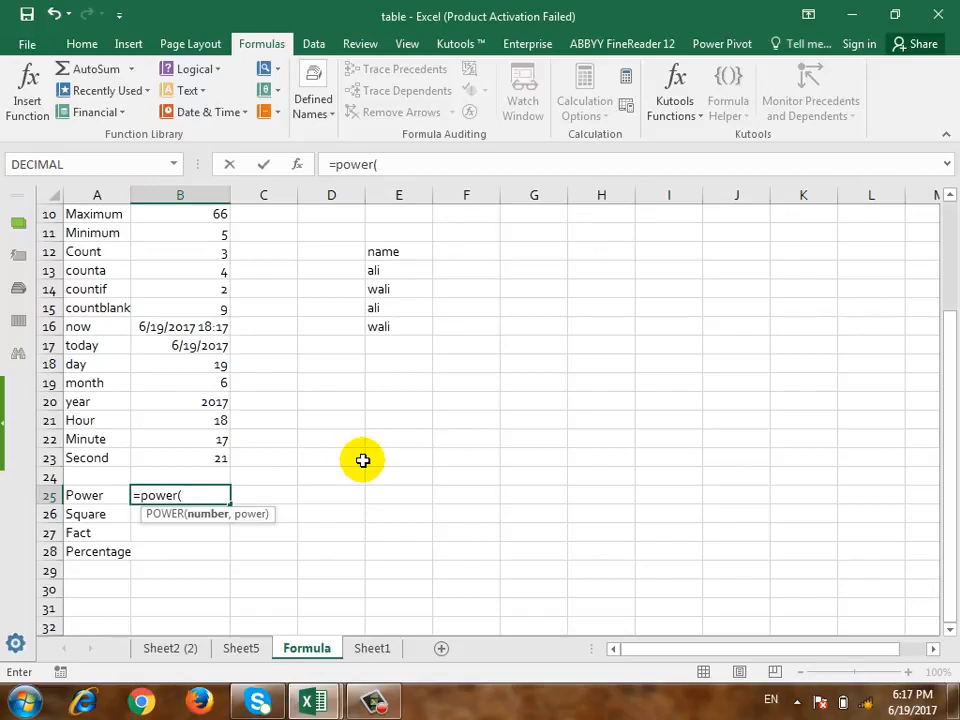
text(10,)
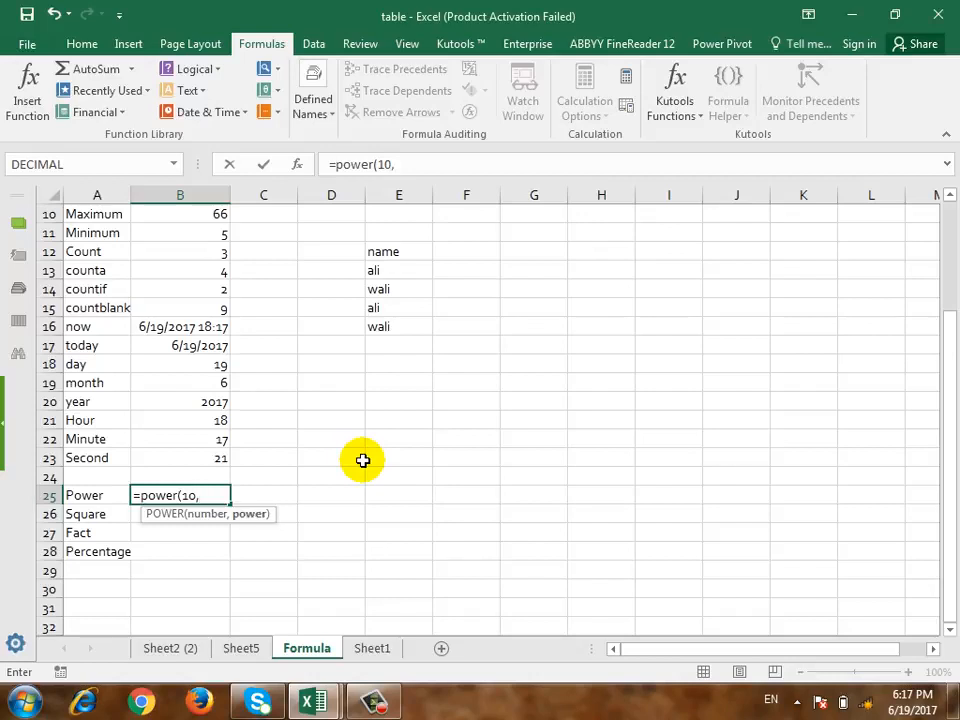
text(2))
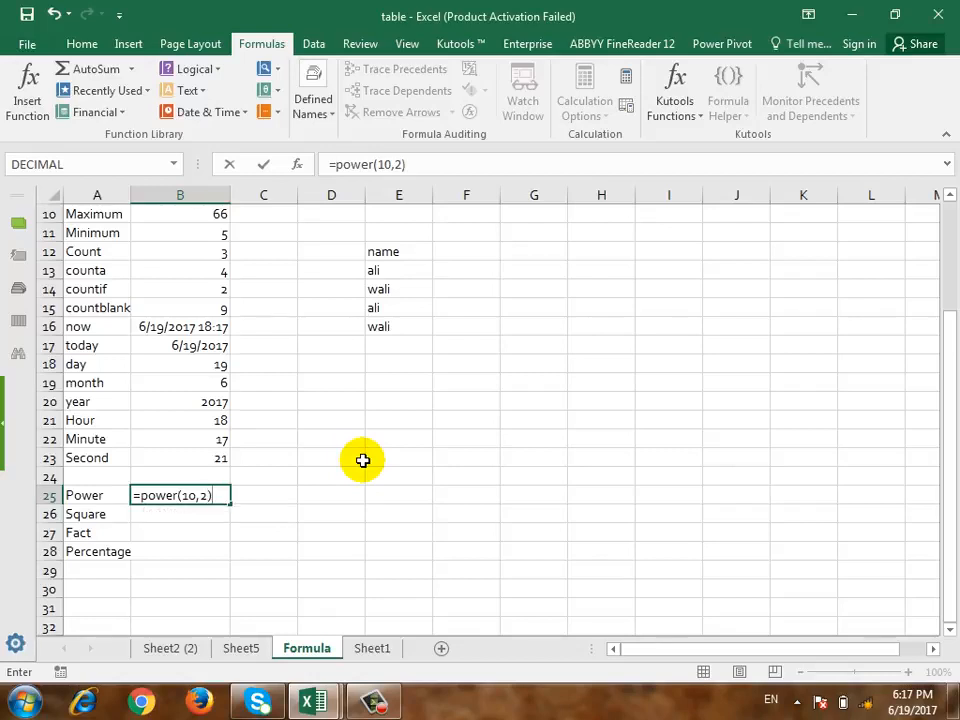
key(Return)
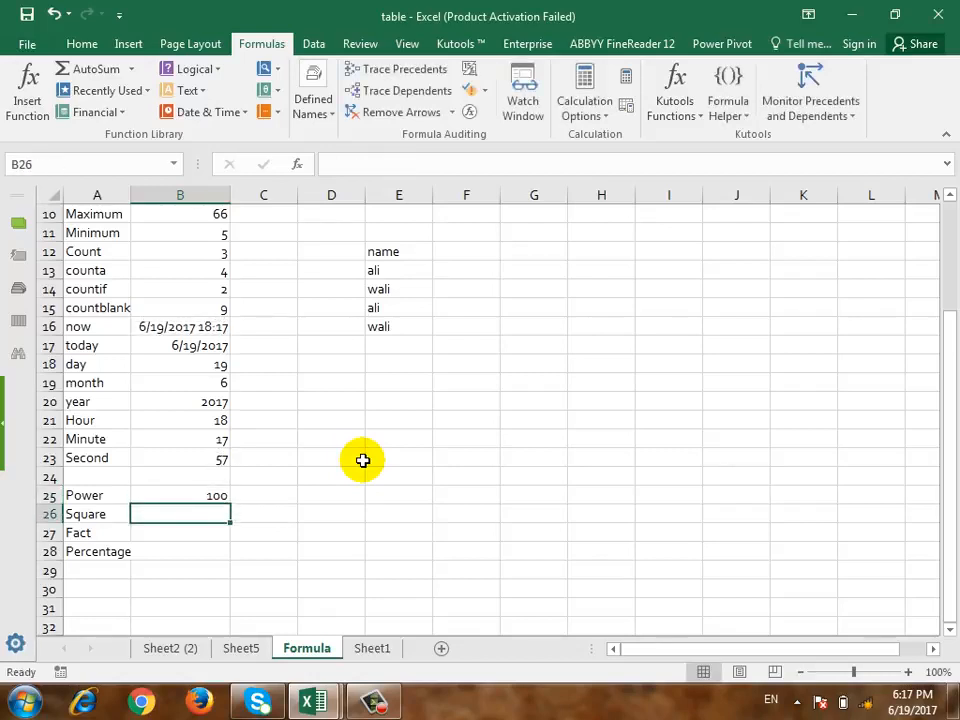
Enter a second power example, =power(4,2), in cell C25.
key(Up)
key(Right)
text(=pp)
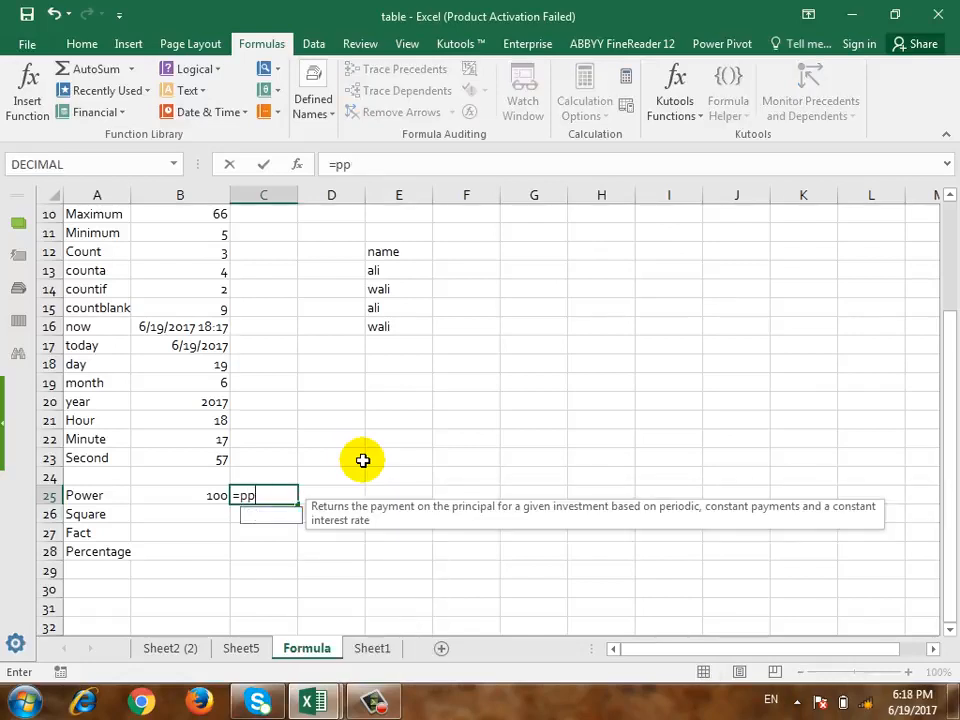
key(BackSpace)
text(oe)
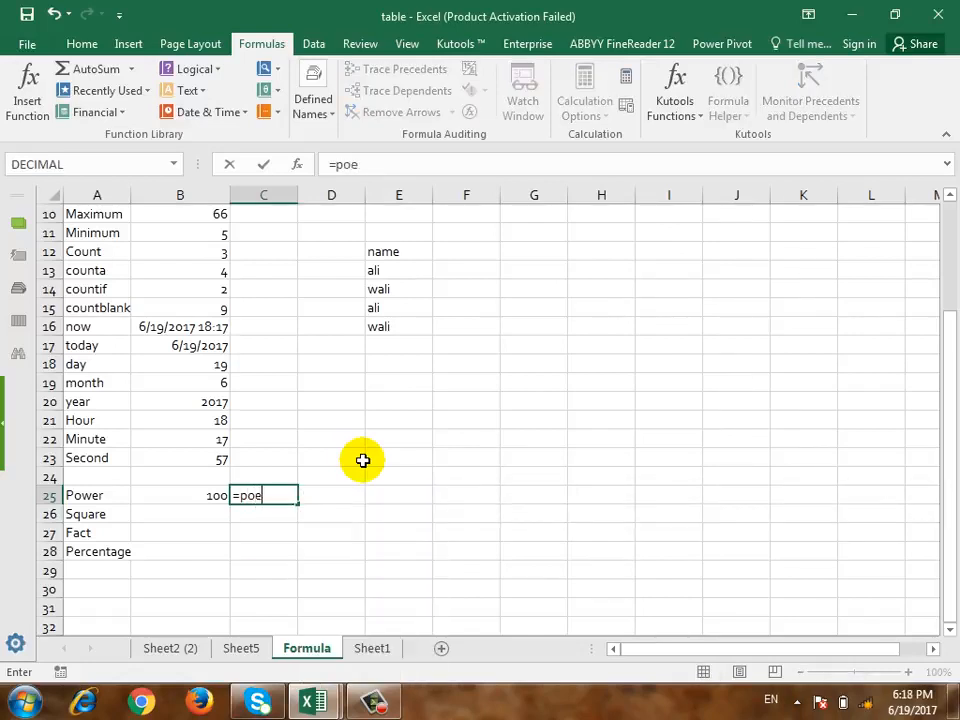
key(BackSpace)
text(wer()
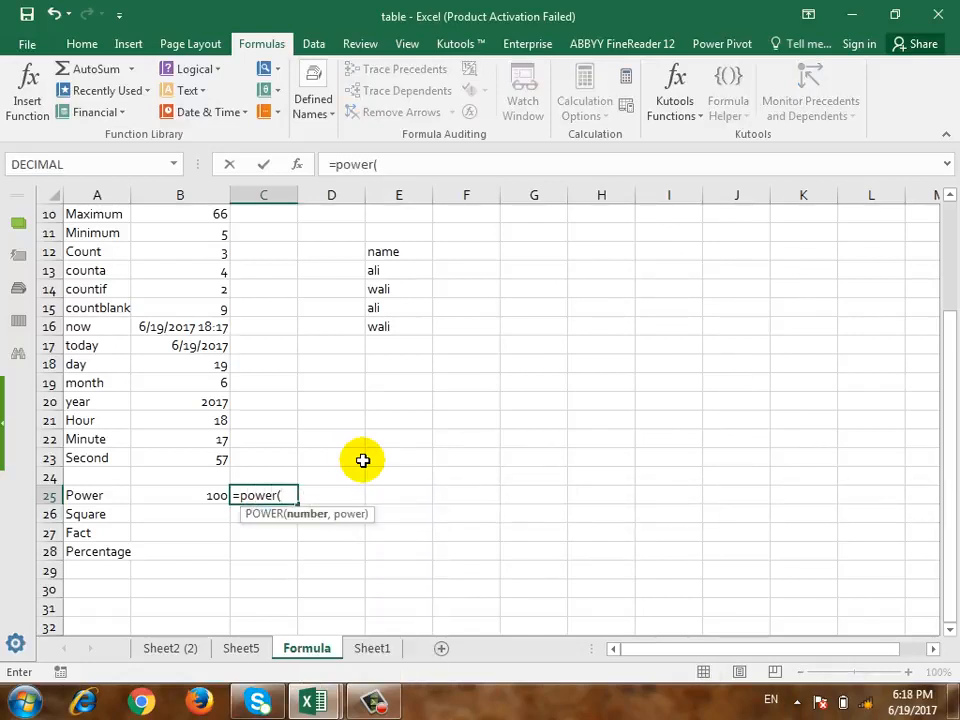
text(4,2)
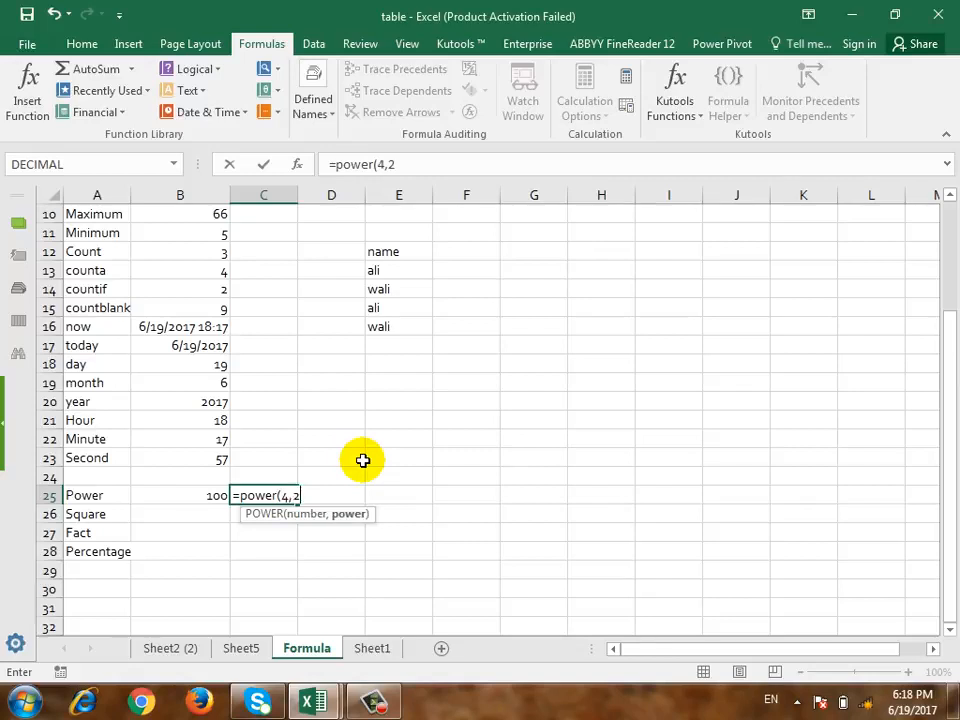
text())
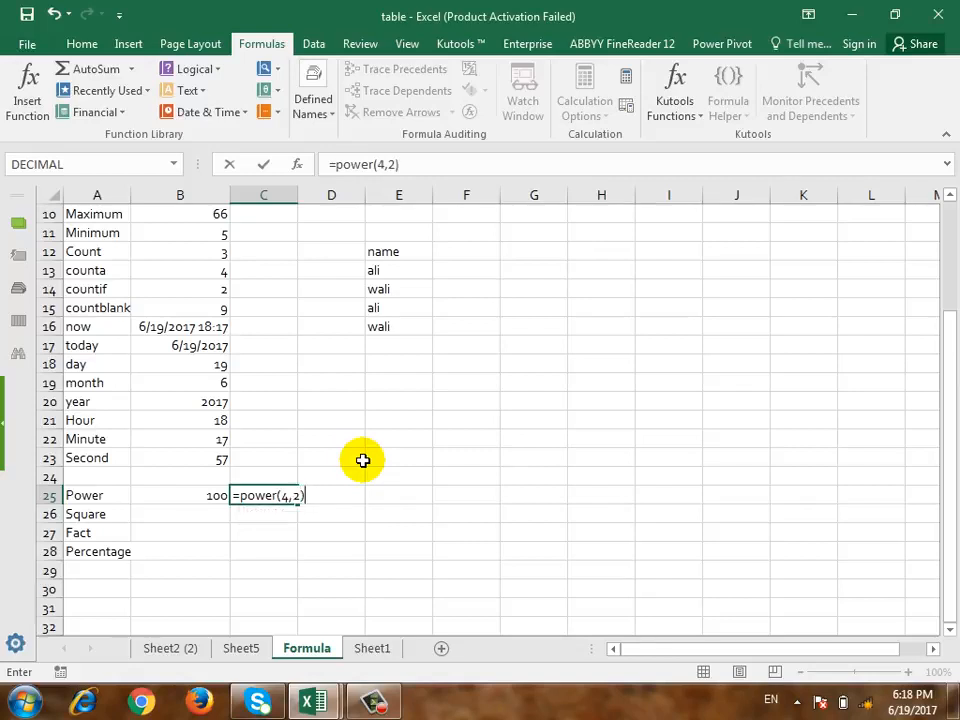
key(Return)
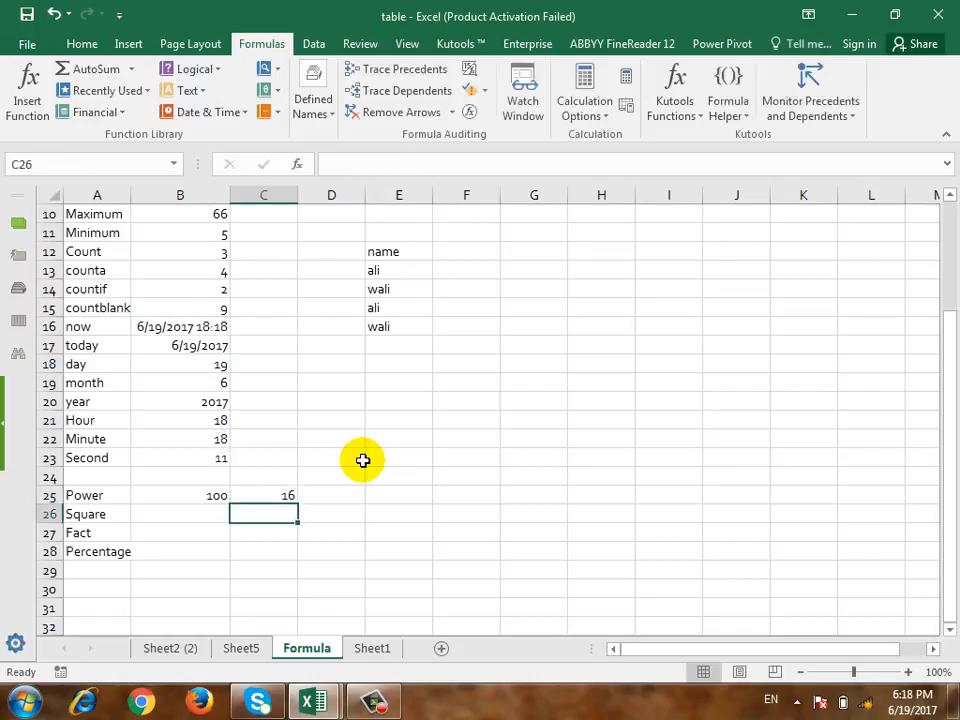
Enter the square root formula =sqrt(25) in cell B26 beside the Square label.
key(Left)
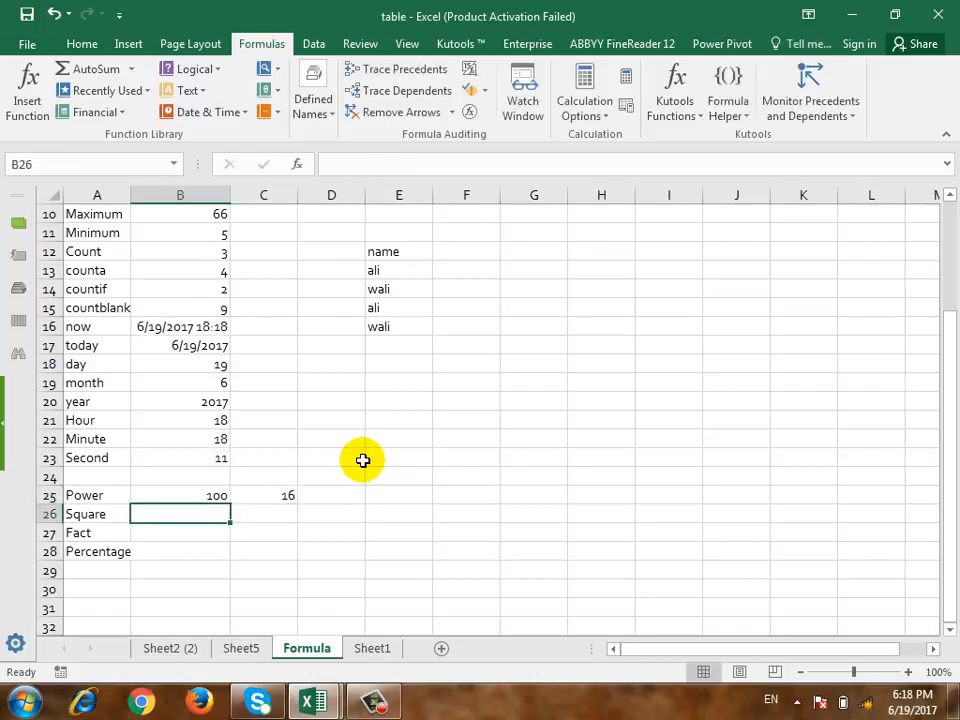
text(=)
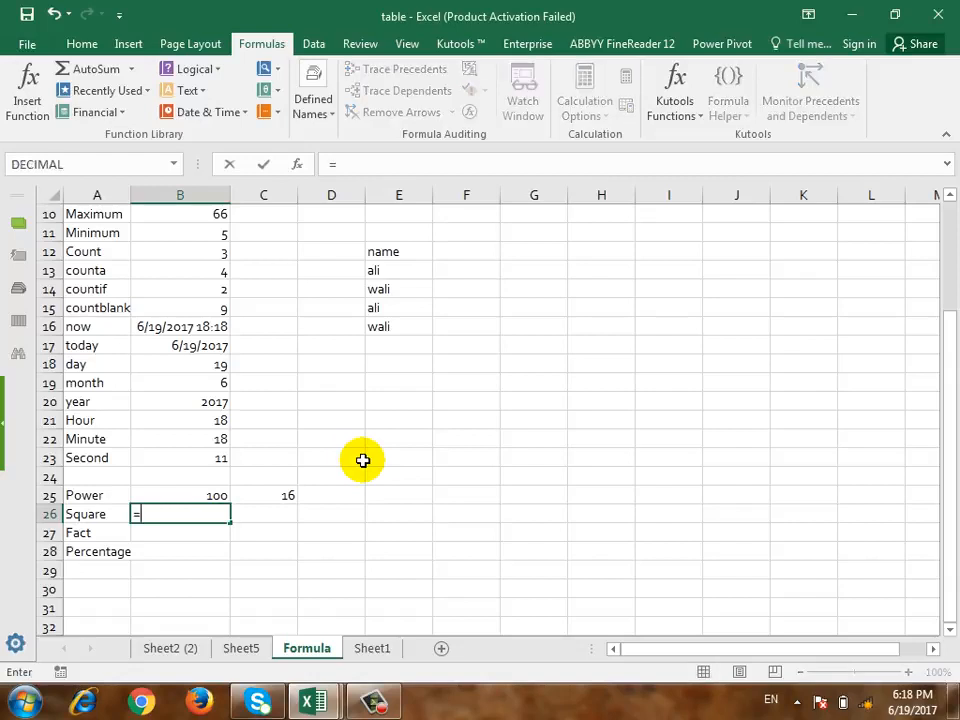
text(s)
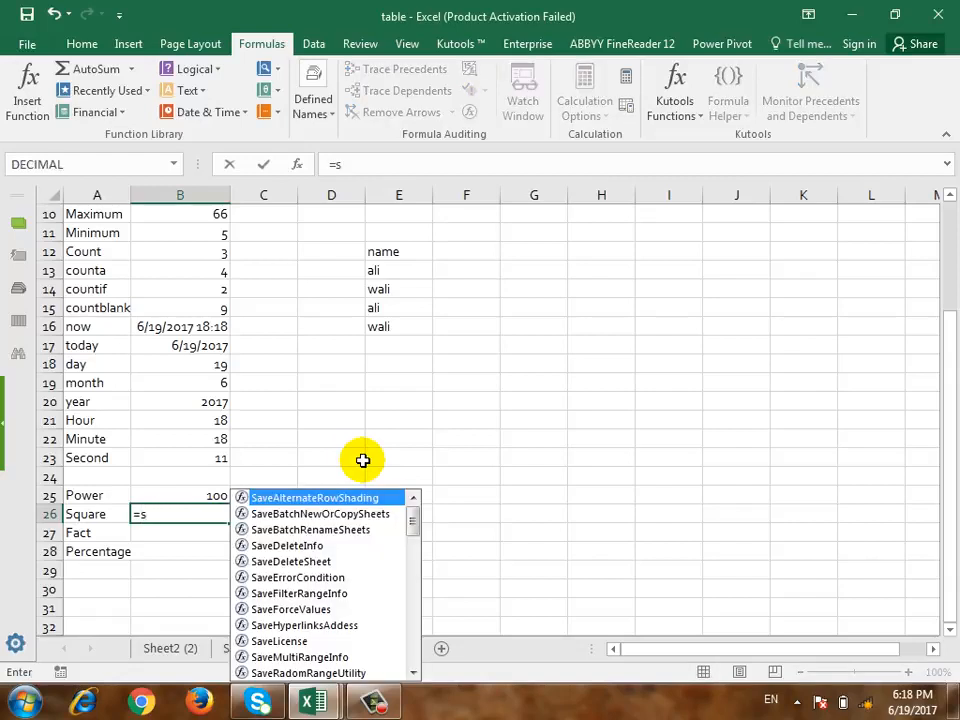
text(qrt)
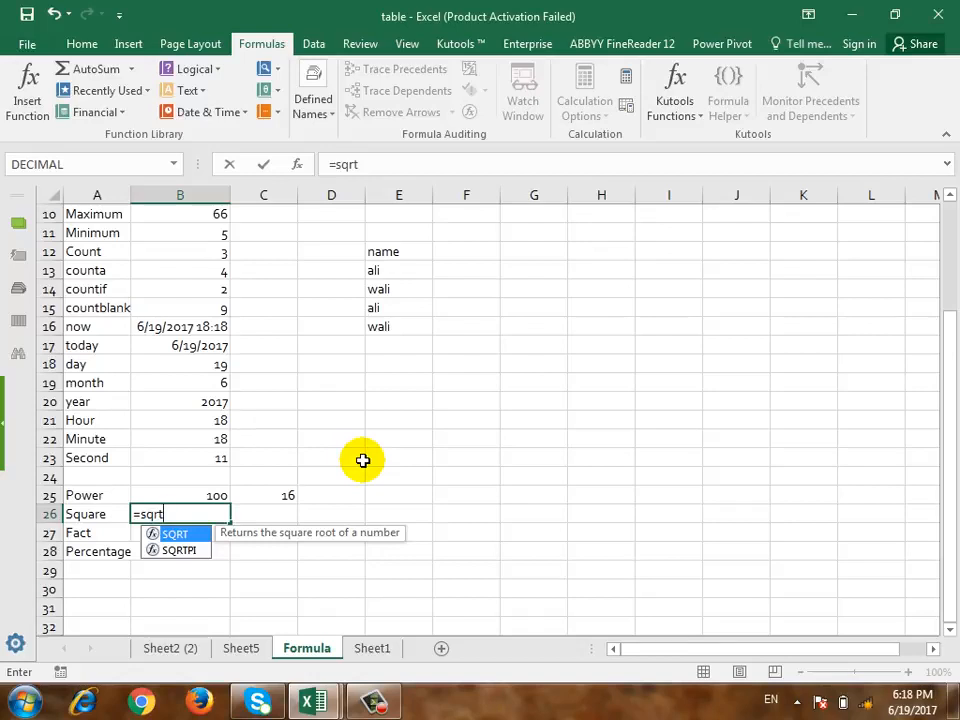
text(()
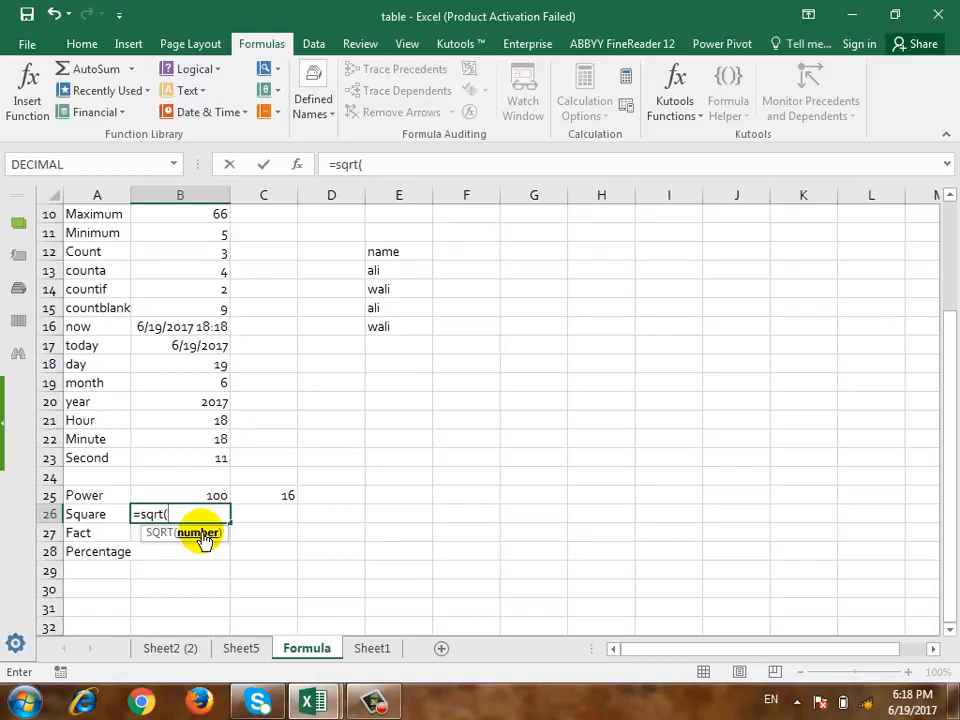
text(25)
key(BackSpace)
key(BackSpace)
text())
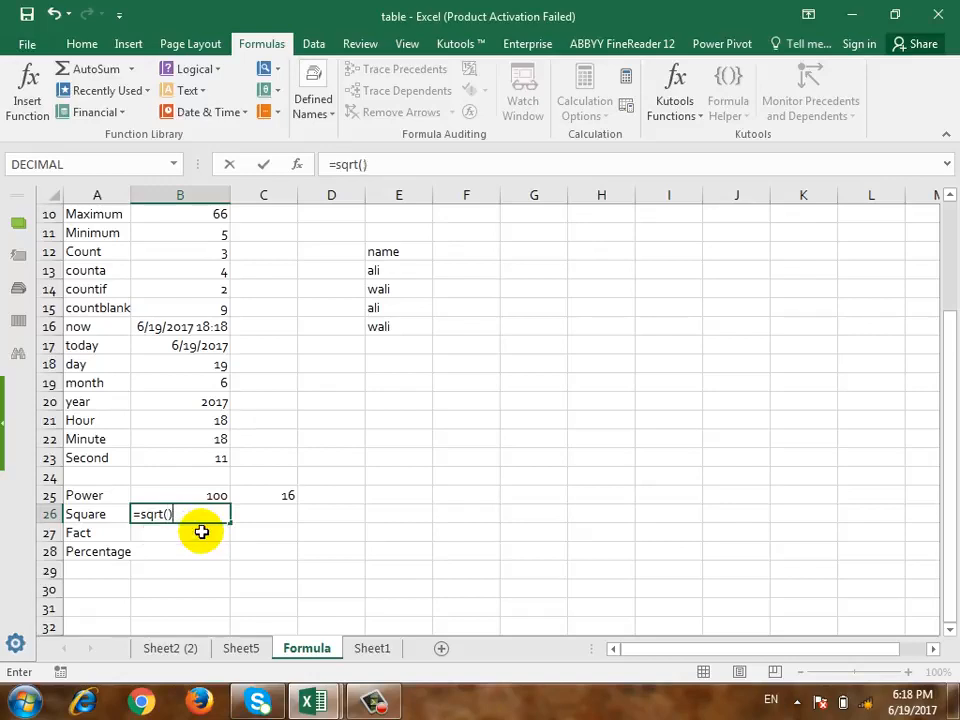
key(BackSpace)
text(25))
key(Return)
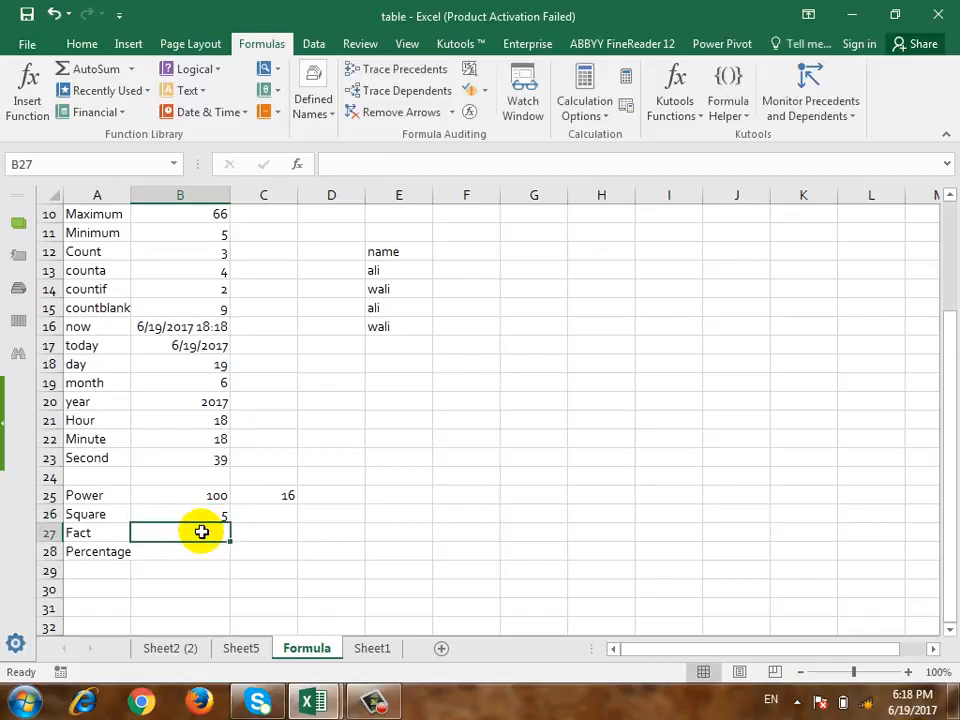
Enter a second square root example, =sqrt(2), in cell C26.
key(Up)
key(Right)
text(=)
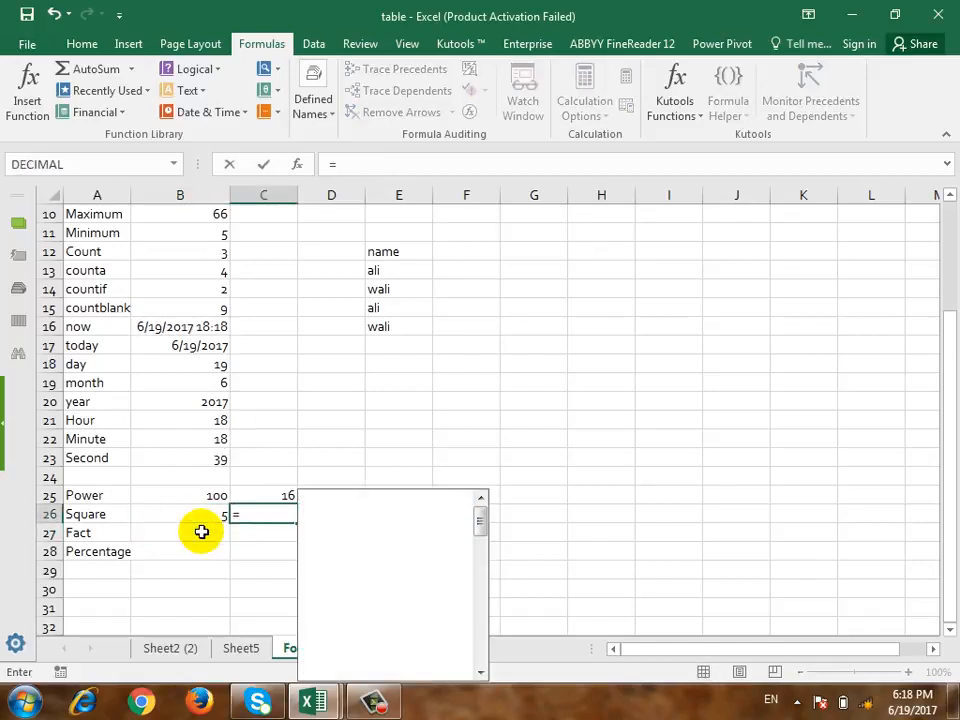
text(sqrt()
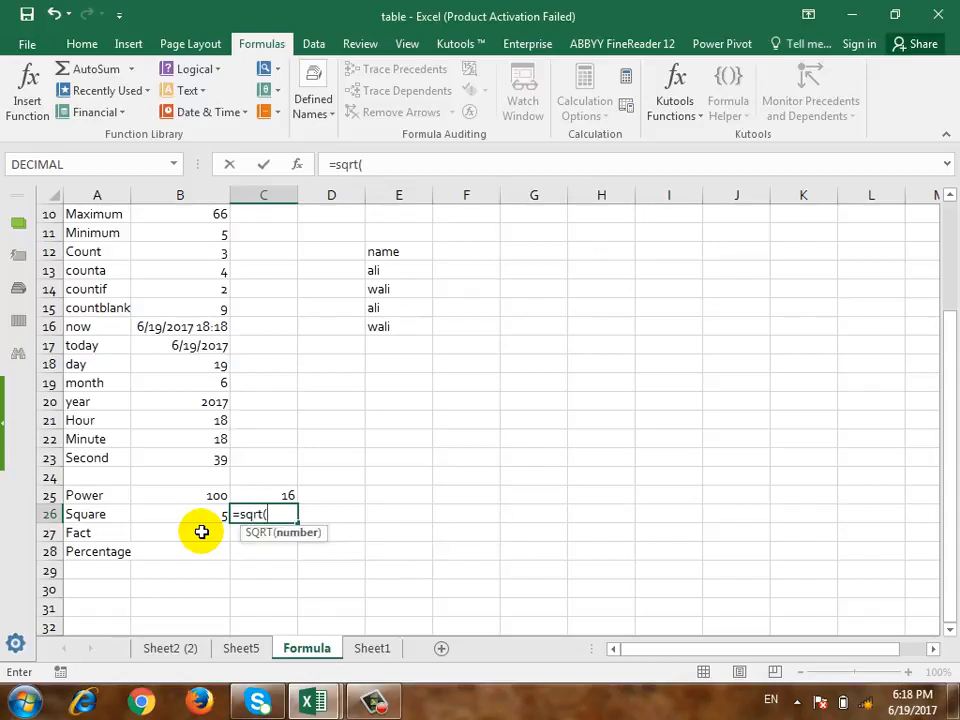
text(2))
key(Return)
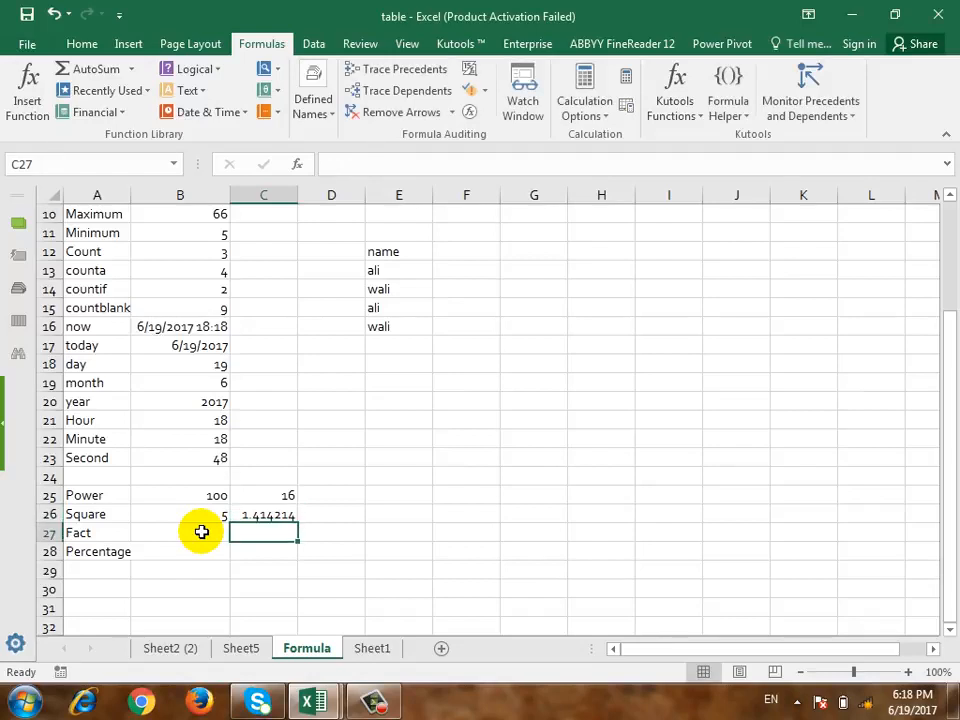
Enter the factorial formula =fact(5) in cell B27 beside the Fact label.
key(Left)
key(Left)
key(Right)
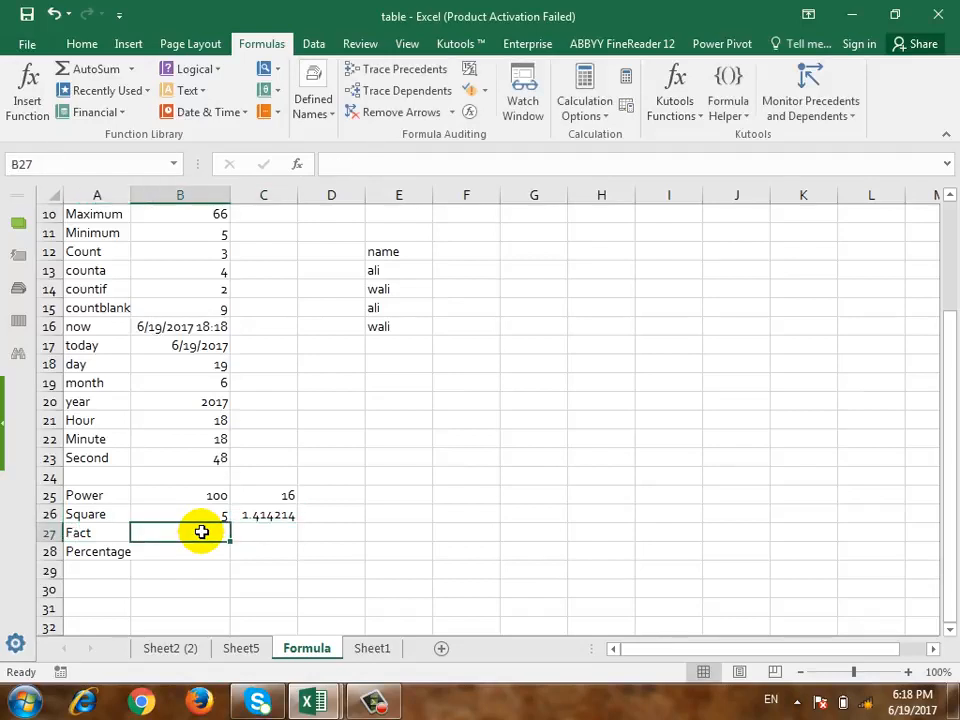
text(=)
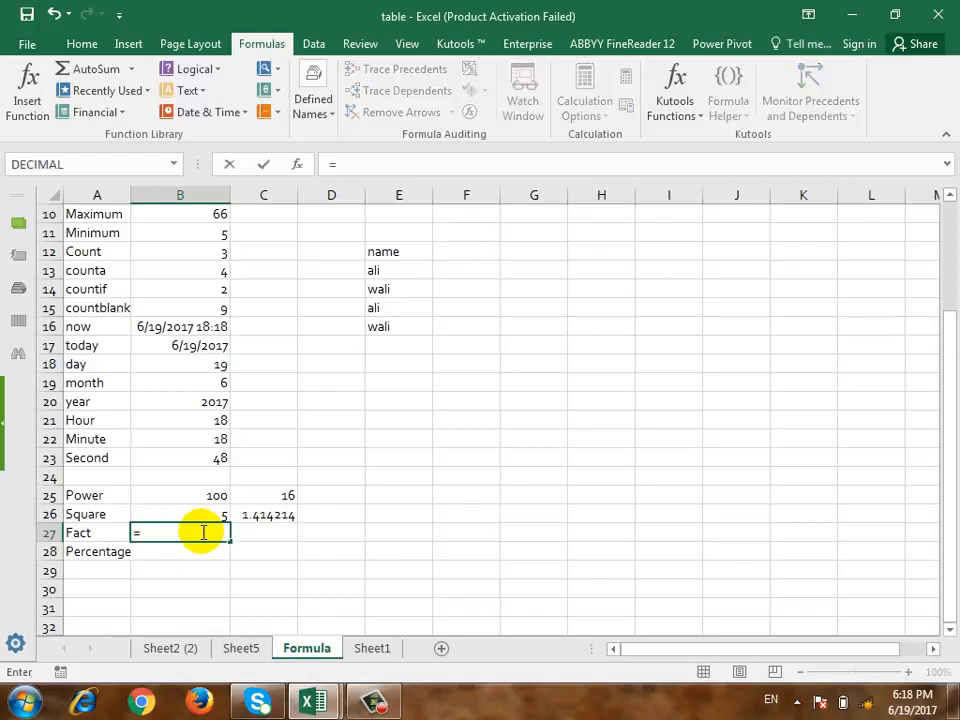
text(fact)
text(()
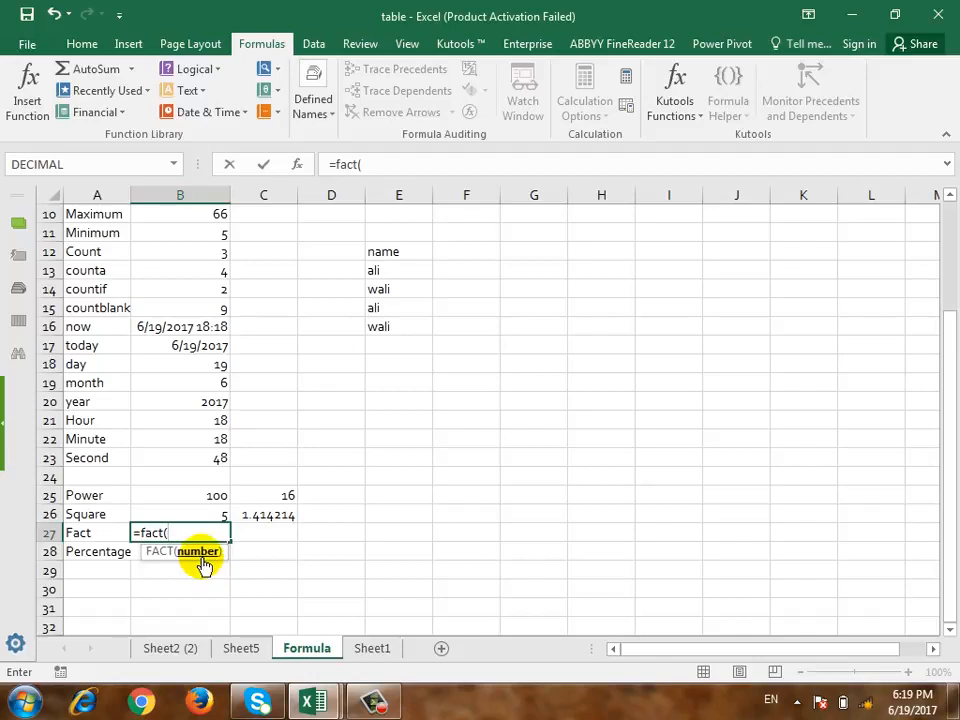
text(5))
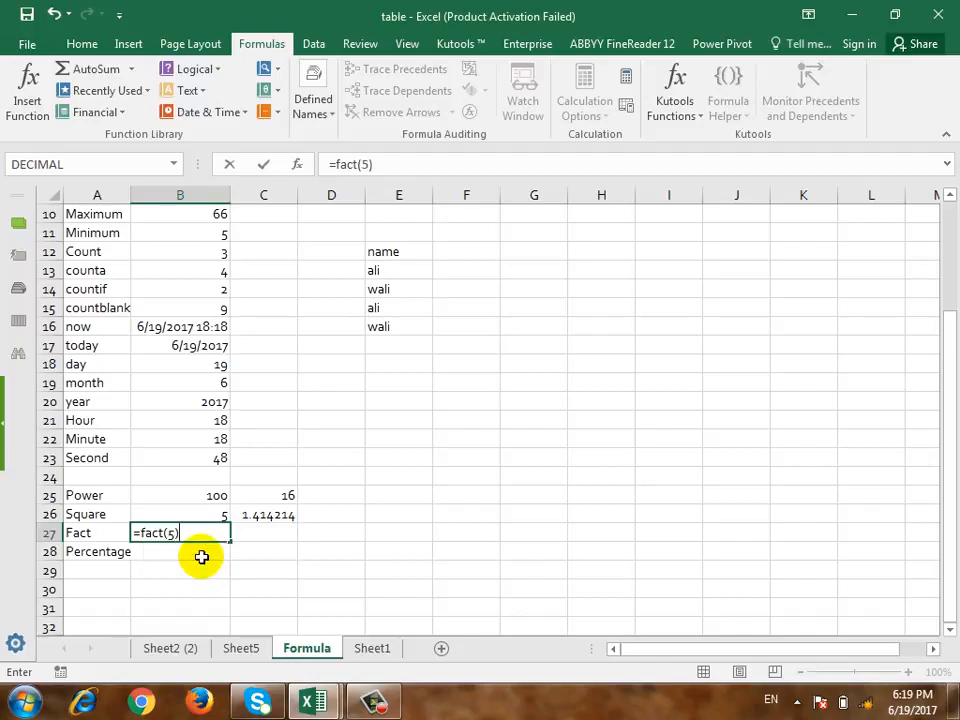
key(Return)
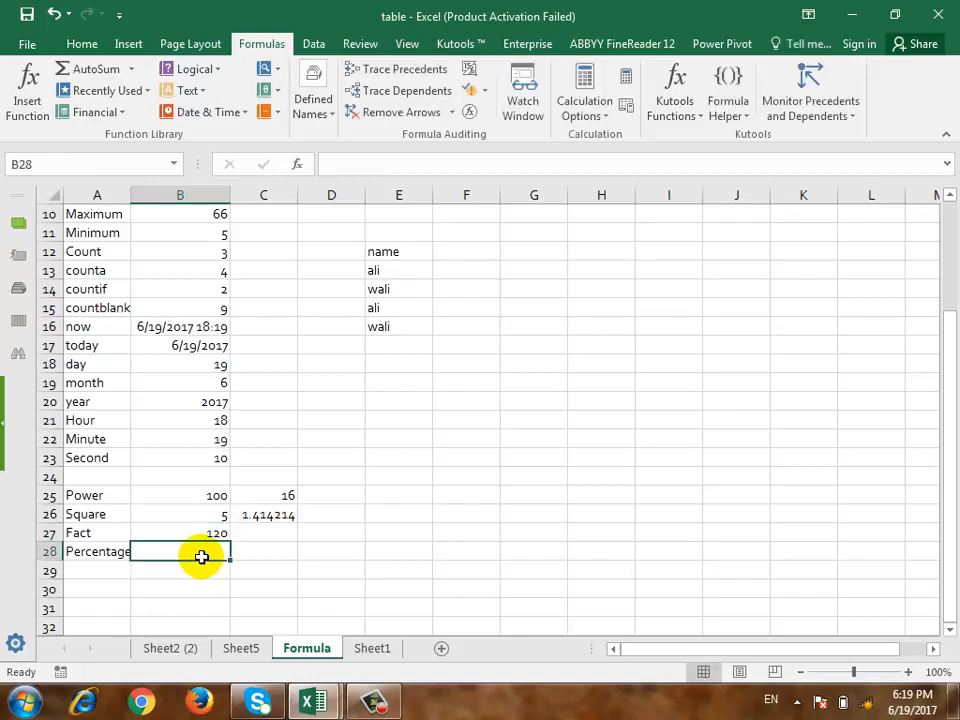
Enter the factorial's factors 1, 2, 3, 4 and 5 in cells D27 to H27.
key(Right)
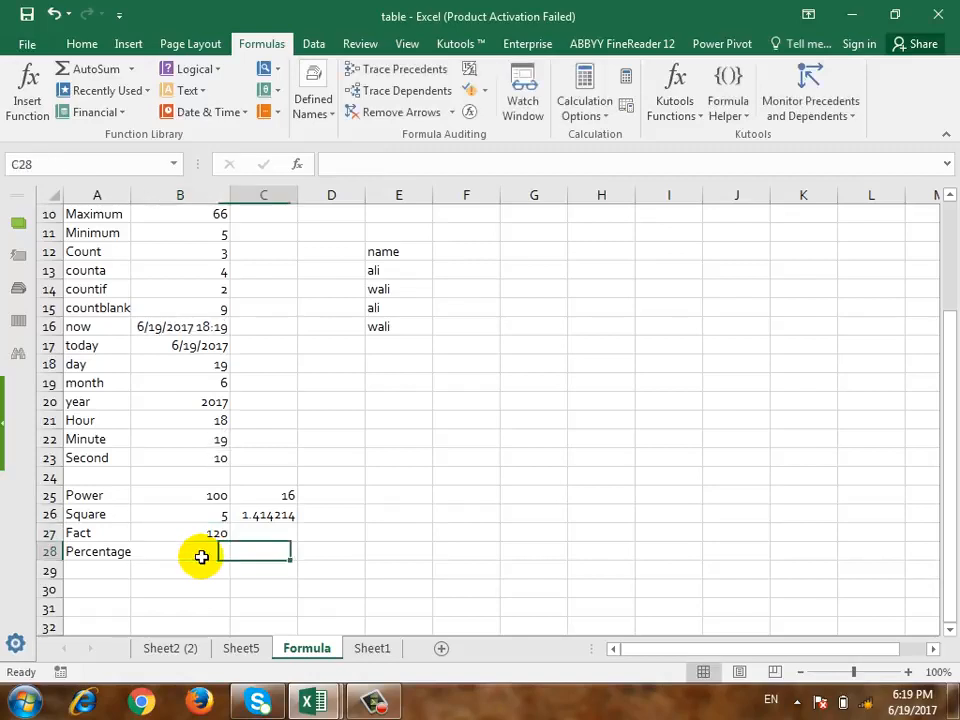
key(Right)
key(Right)
key(Up)
key(Left)
key(Left)
key(Right)
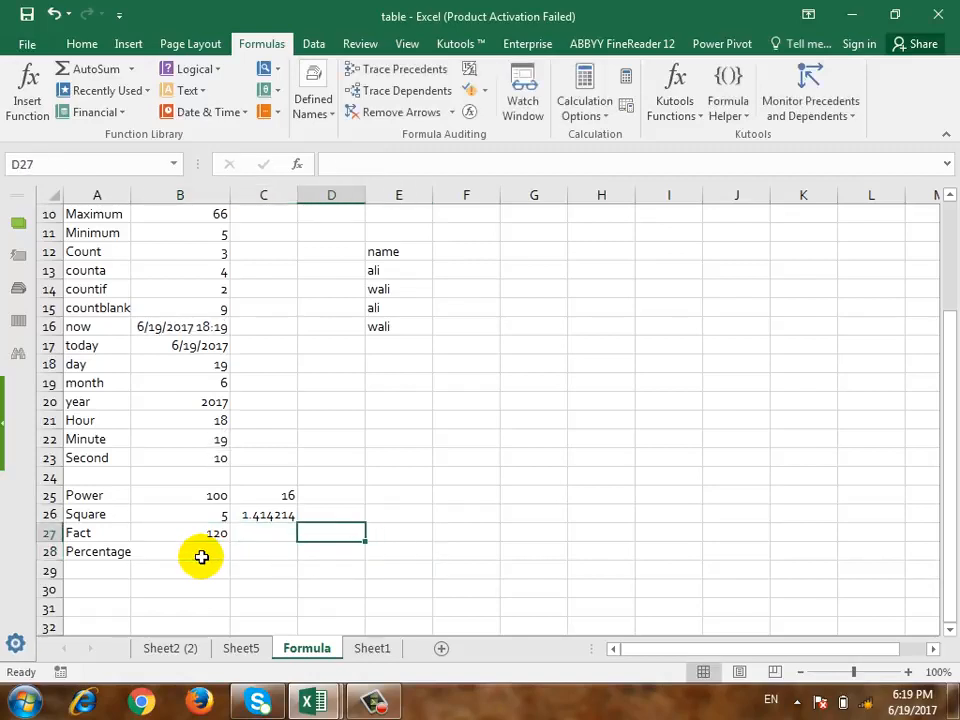
text(1)
key(Tab)
text(2)
key(Tab)
text(3)
key(Tab)
text(4)
key(Tab)
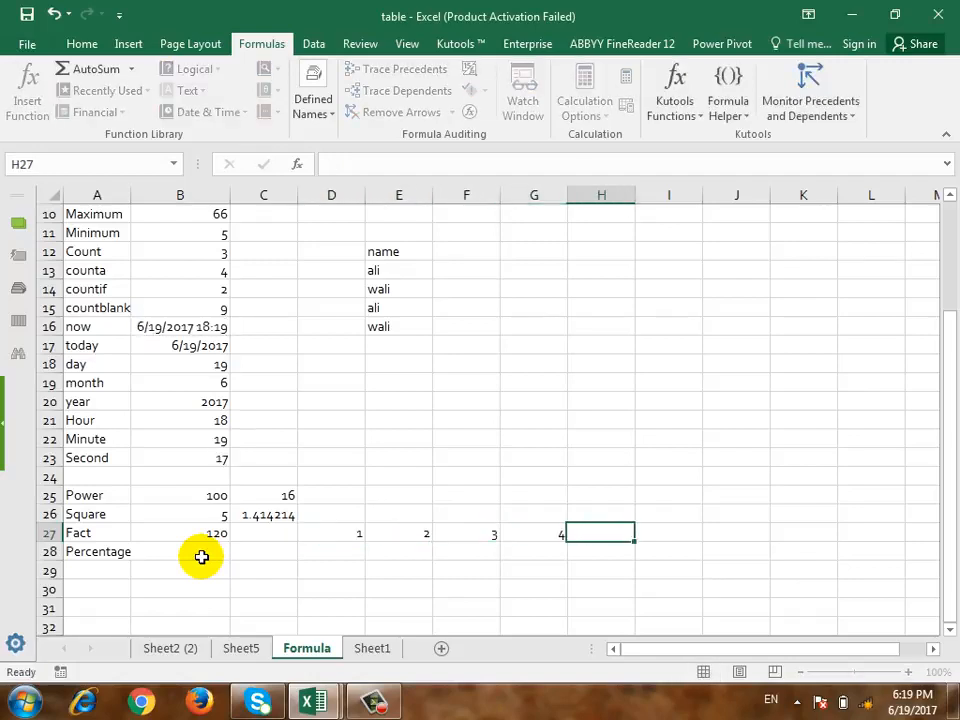
text(5)
key(ctrl+Return)
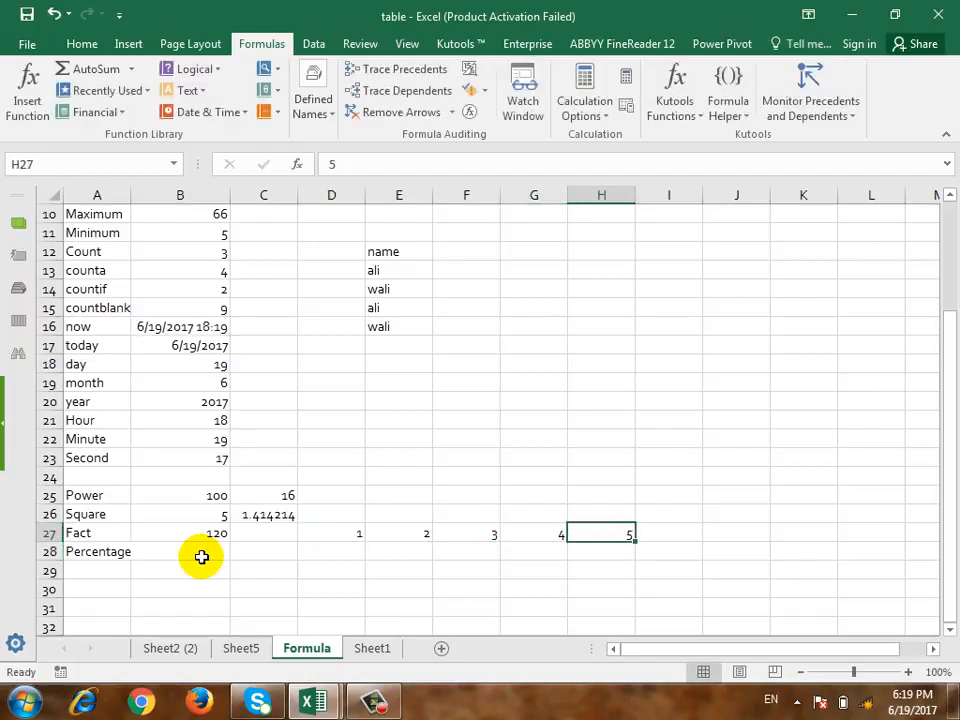
Examine the factors in D27 to H27 as a selected range, and compare them with the factorial formula in B27.
key(Left)
key(Left)
key(Left)
key(Left)
key(Left)
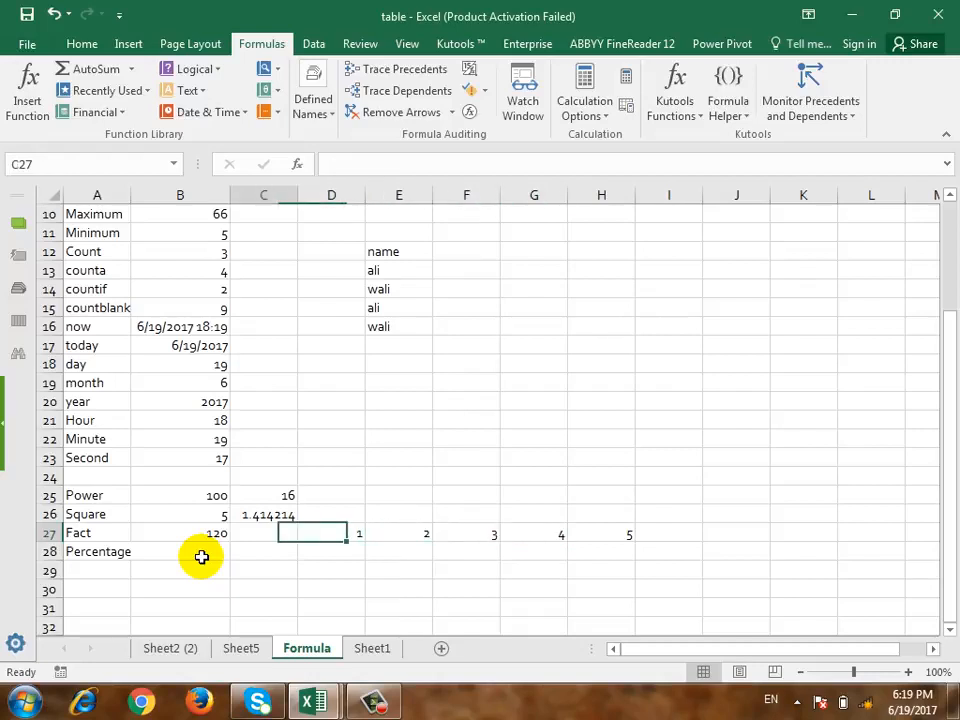
key(Right)
key(shift+Right)
key(shift+Right)
key(shift+Right)
key(shift+Right)
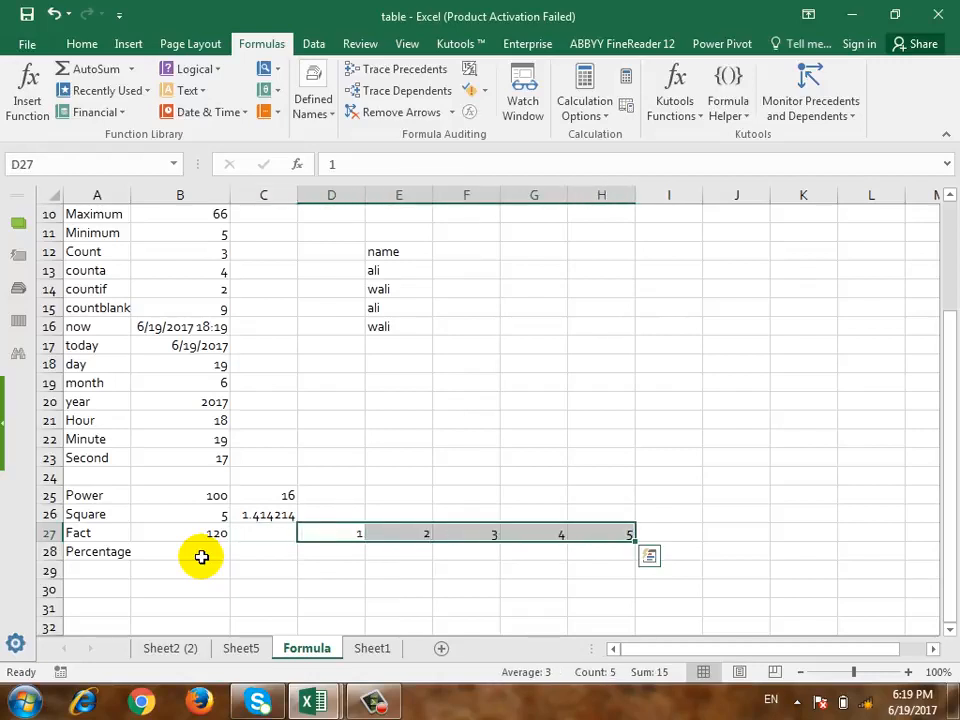
key(Left)
key(Left)
key(Left)
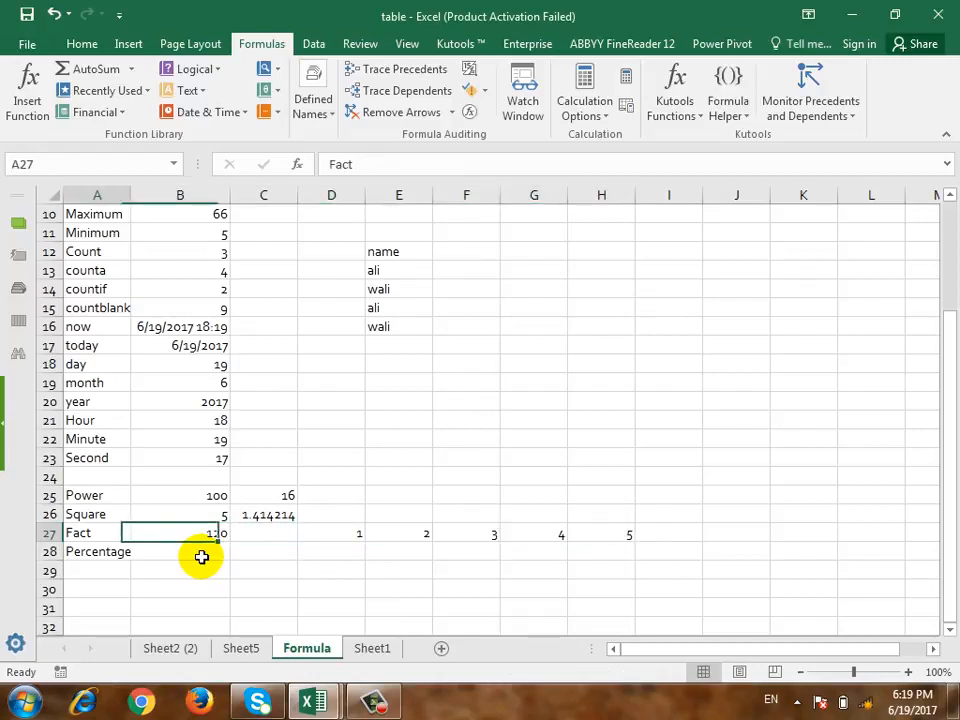
key(Right)
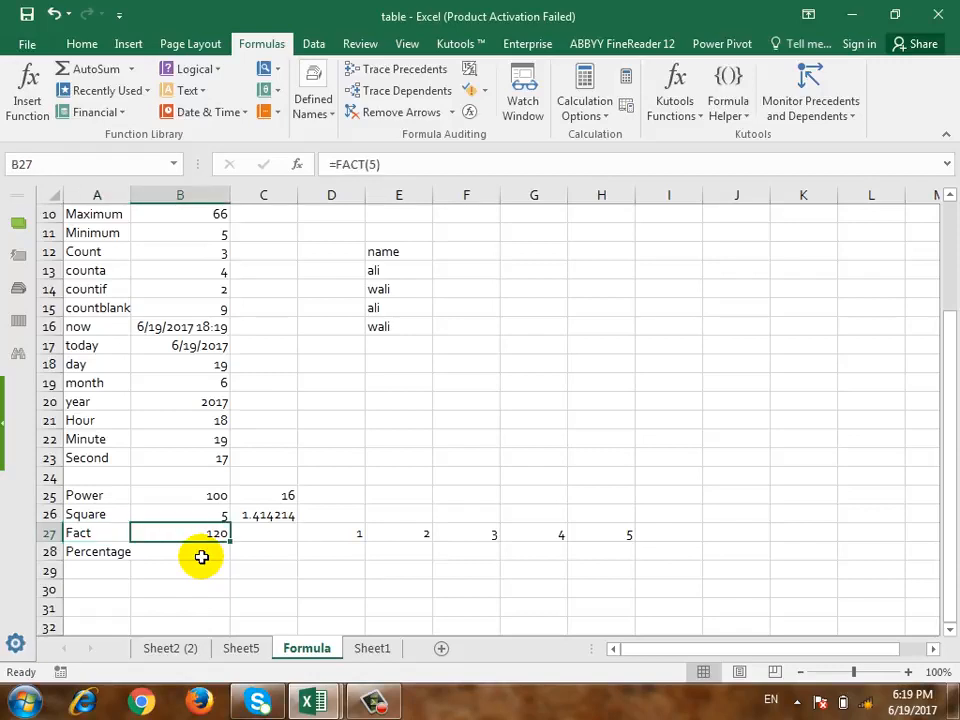
Enter the formula =product(D27:H27) in cell I27 to multiply the factorial's factors.
key(Right)
key(Right)
key(Right)
key(Right)
key(Right)
key(Right)
key(Right)
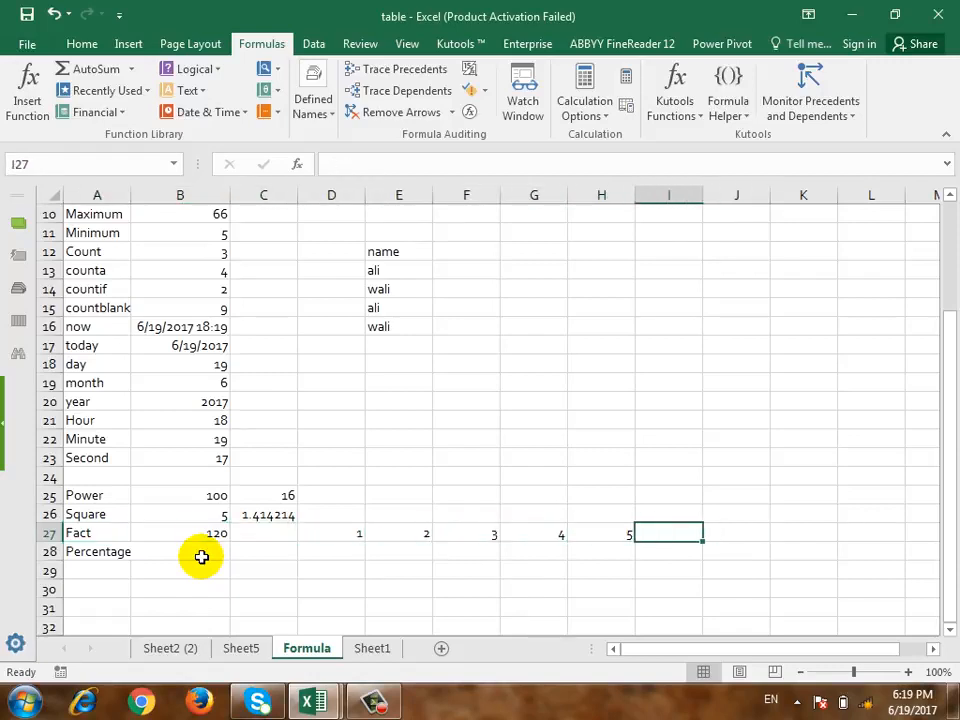
text(=product)
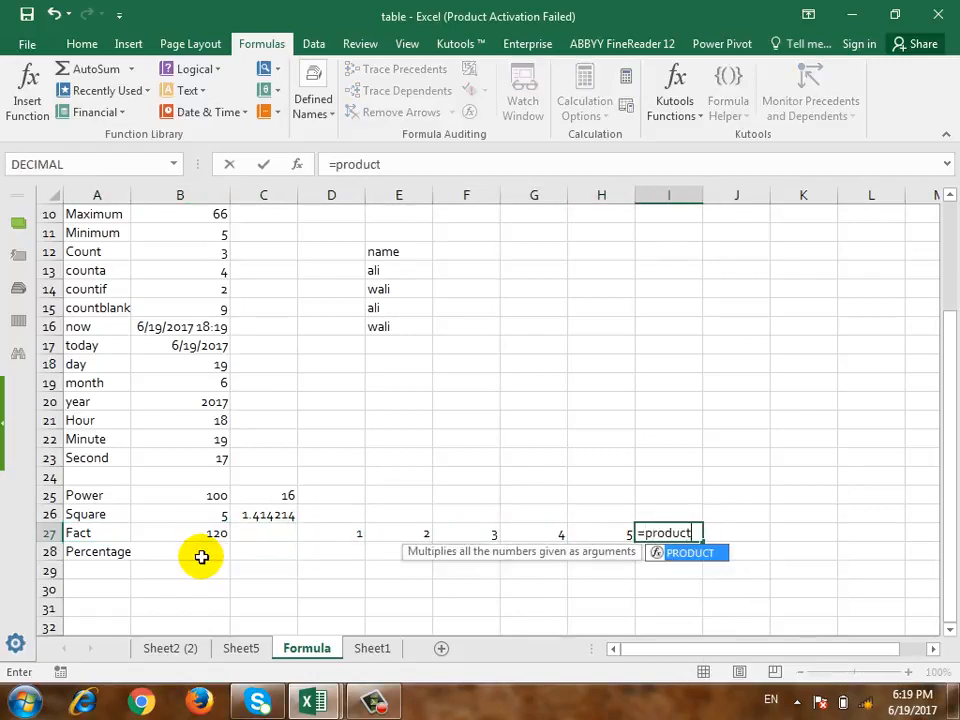
text(()
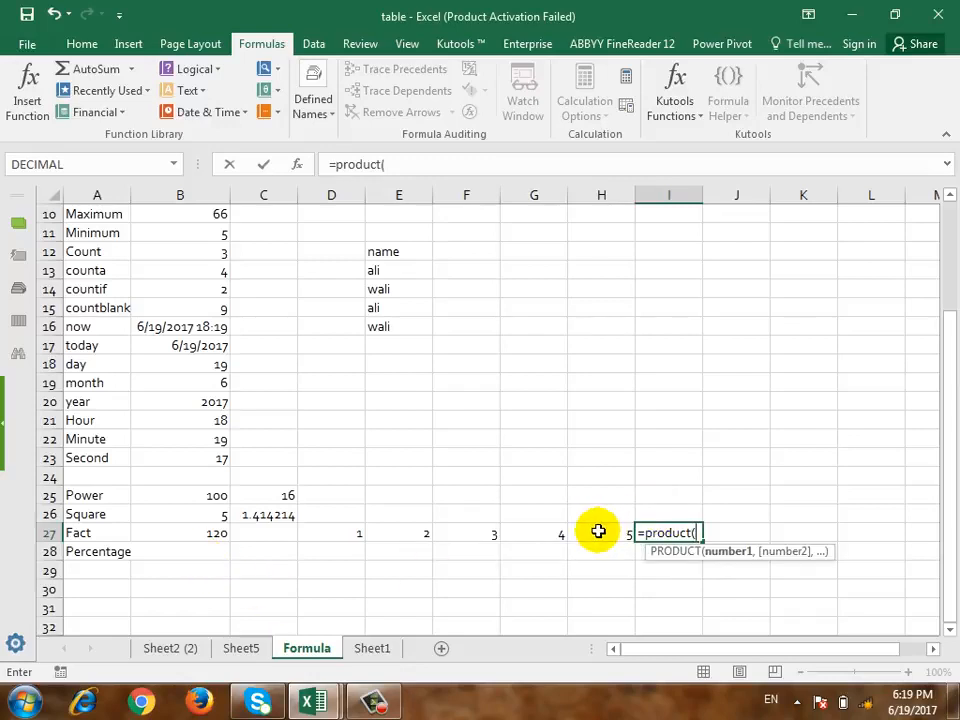
drag(598, 532, 335, 534)
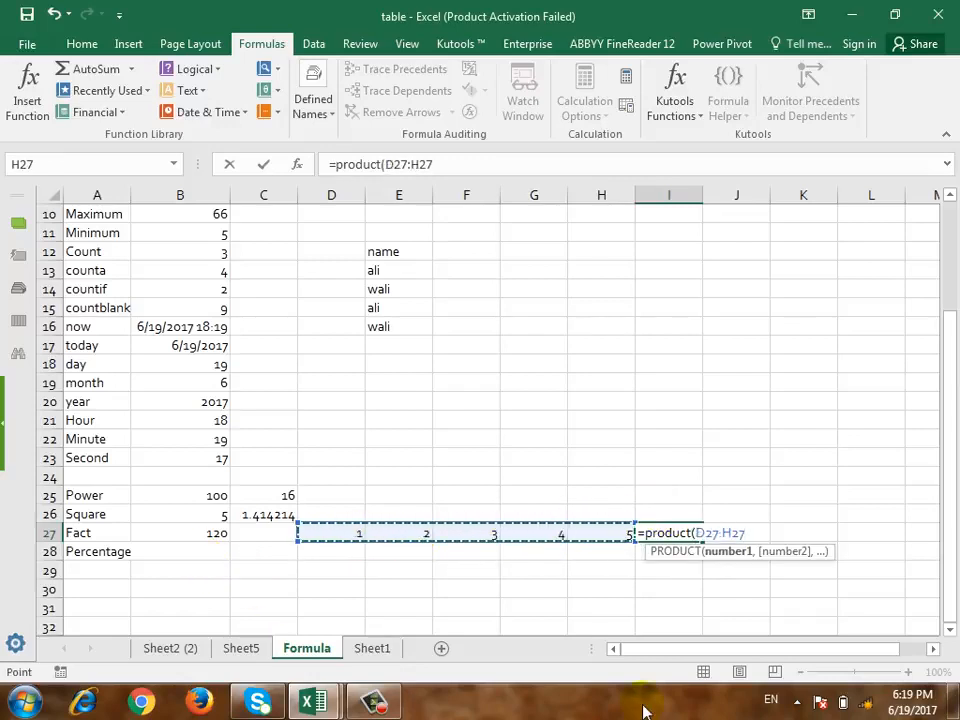
text())
key(Return)
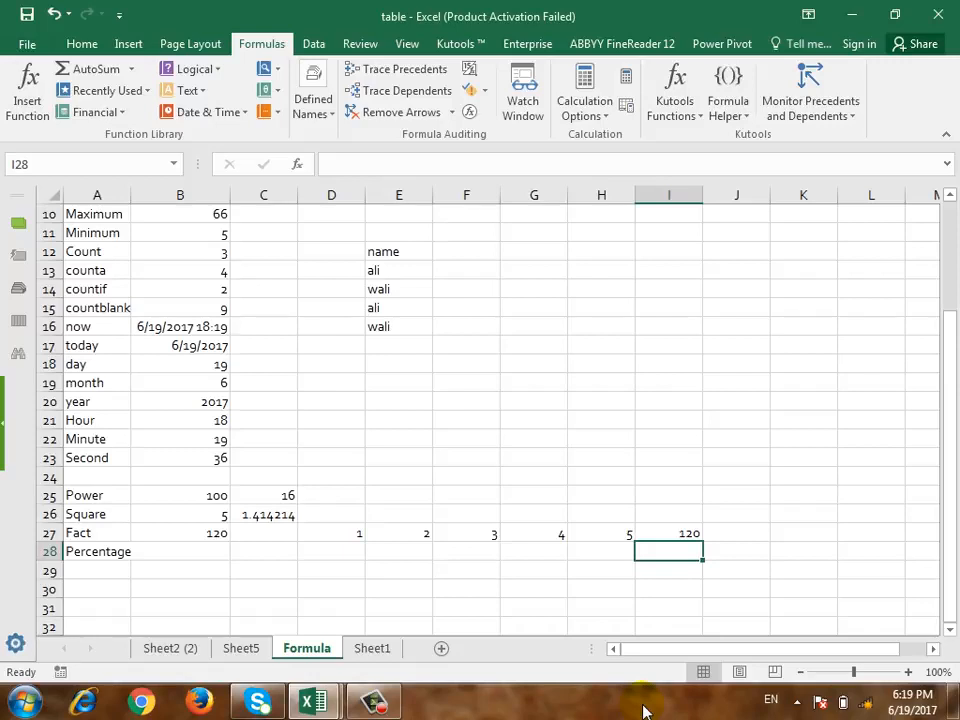
Enter 1000 in cell E29 and 10% in cell E30 as the percentage example's inputs.
click(208, 553)
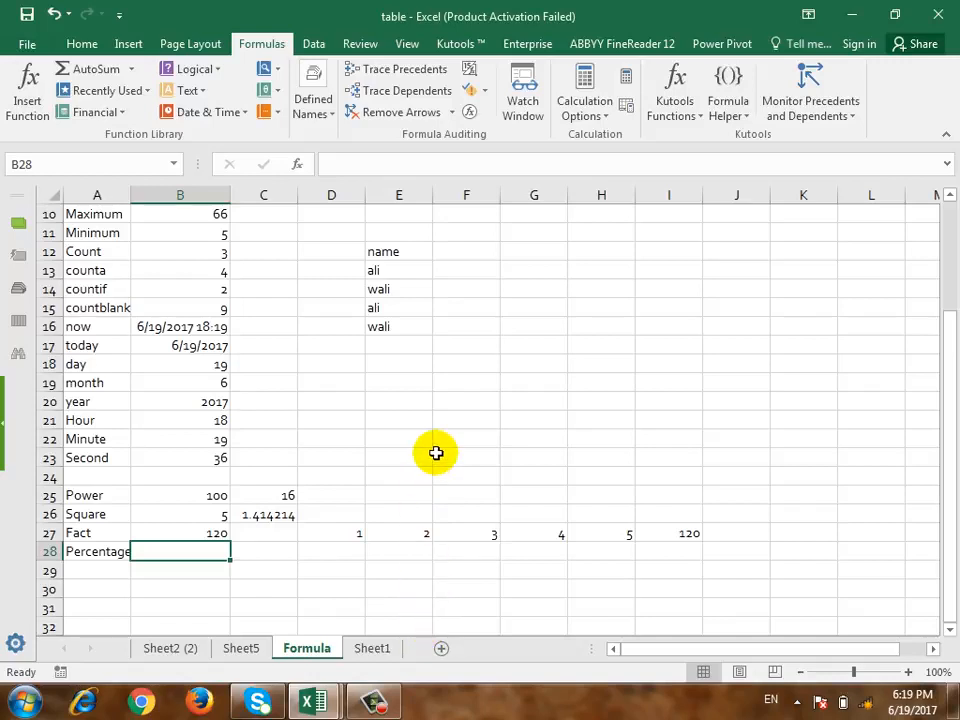
scroll(437, 422, down, 1)
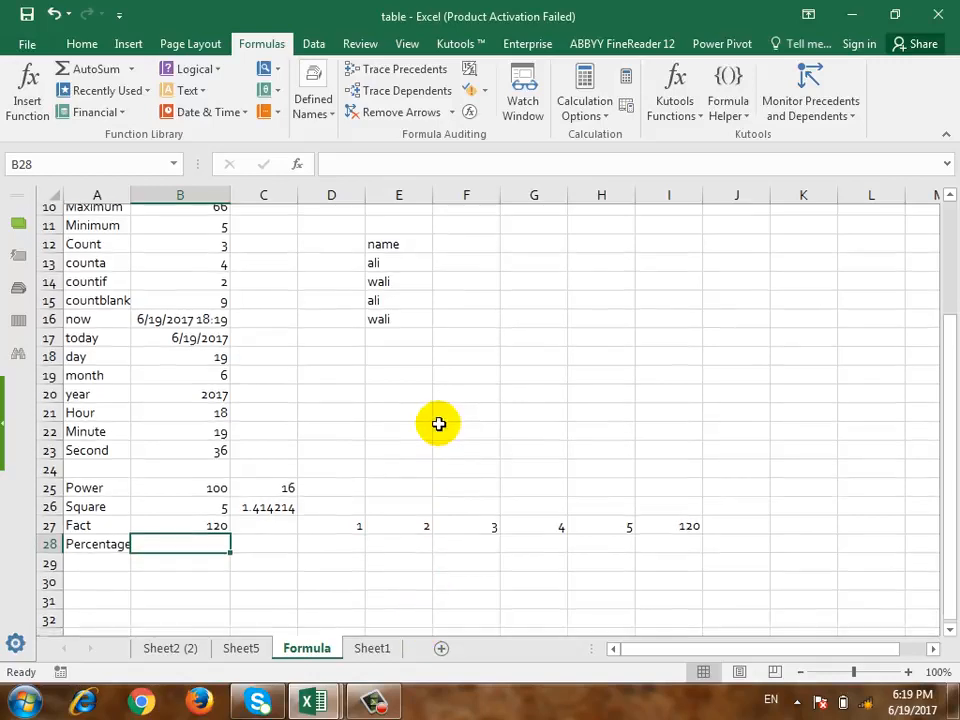
scroll(438, 424, up, 1)
scroll(439, 433, down, 2)
click(456, 455)
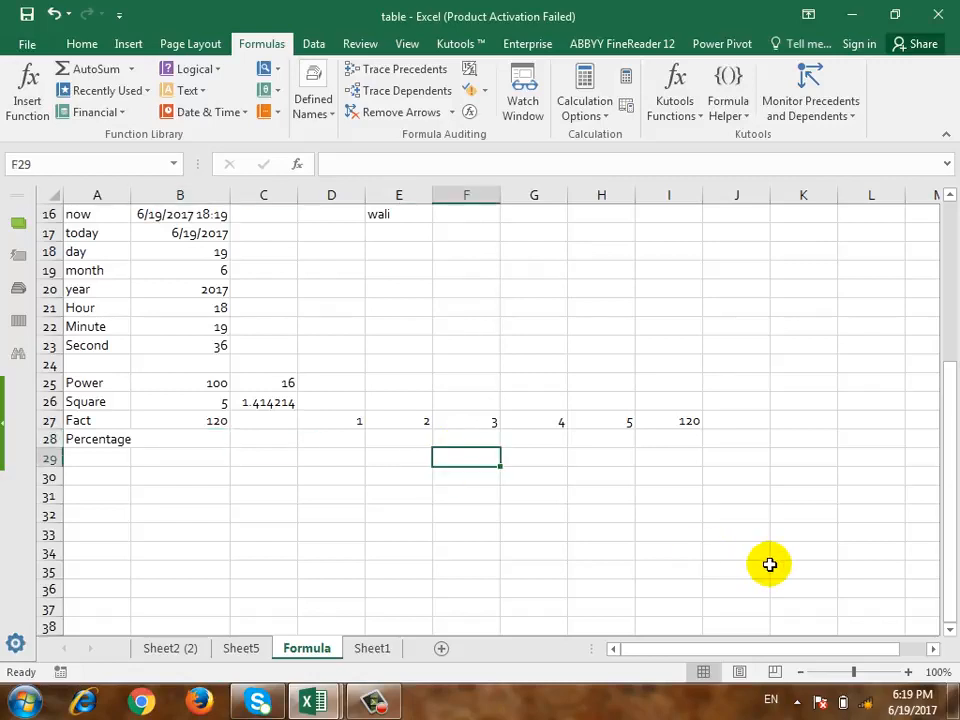
key(Left)
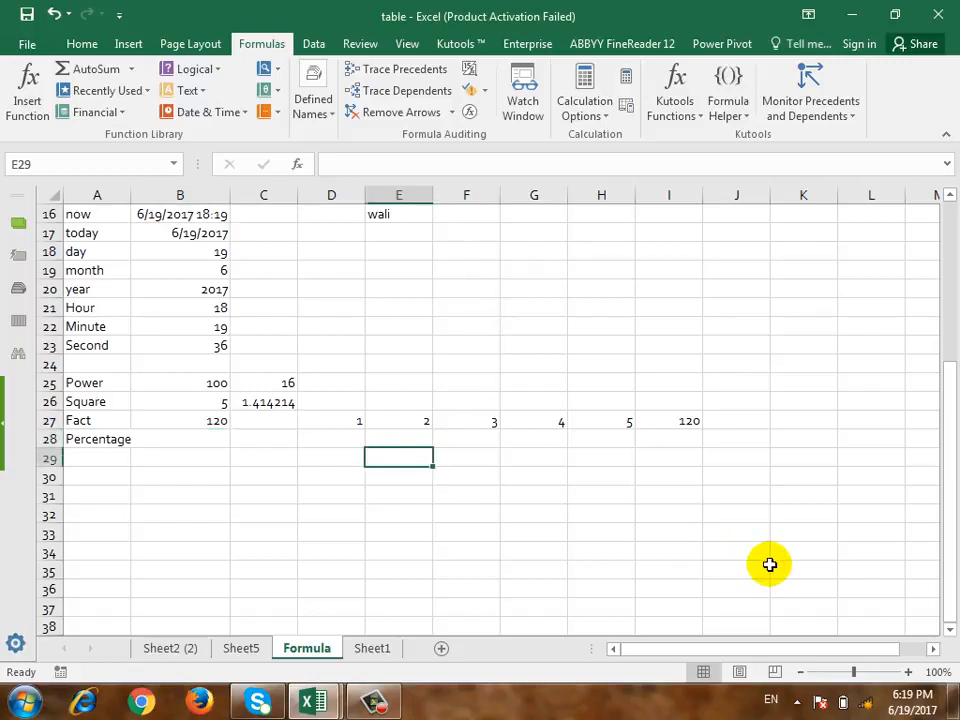
text(1000)
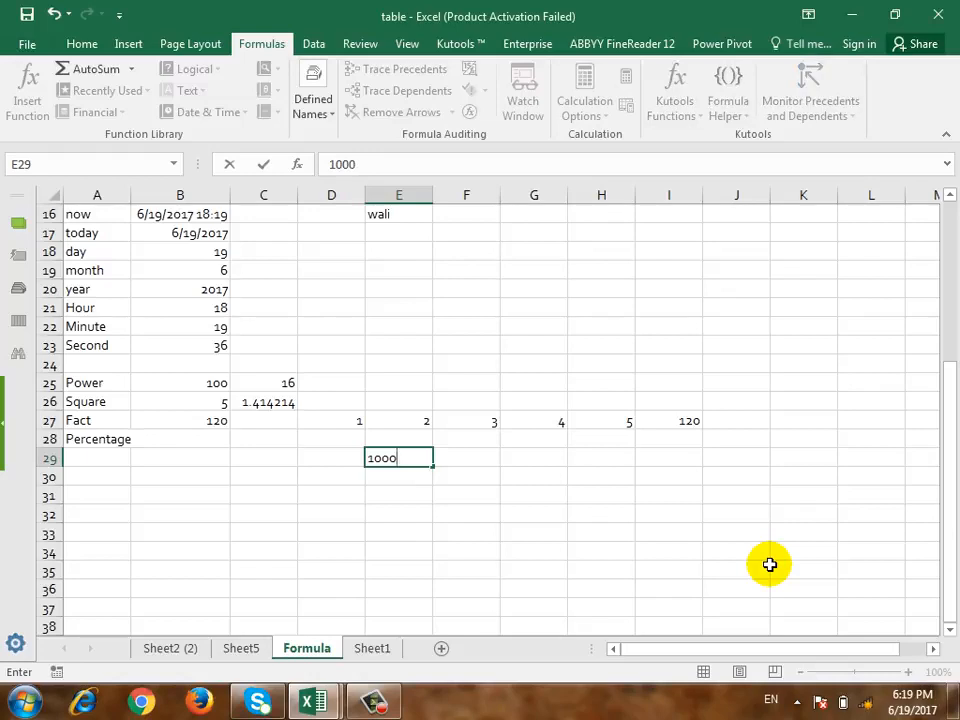
key(Return)
text(10%)
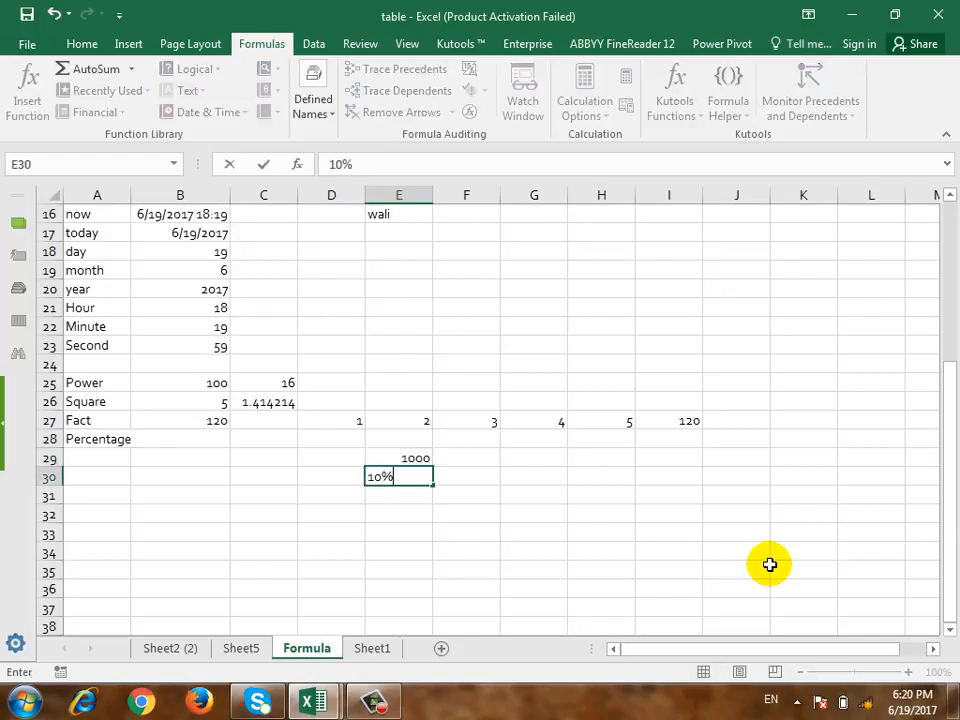
key(Tab)
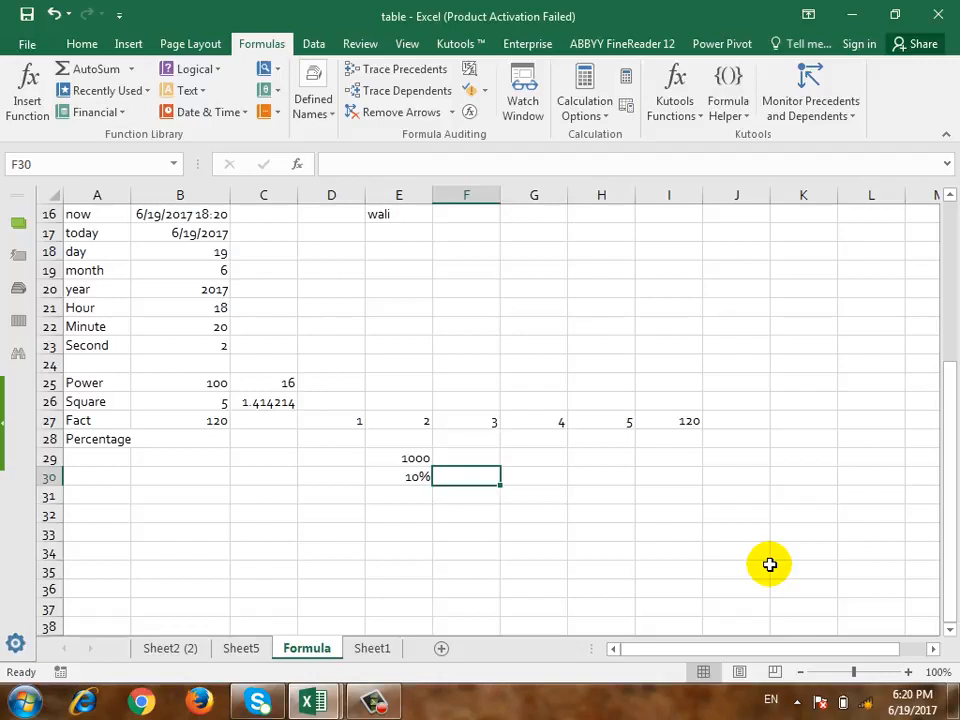
Begin a formula in cell G29 for the percentage example.
key(Up)
key(Right)
text(=)
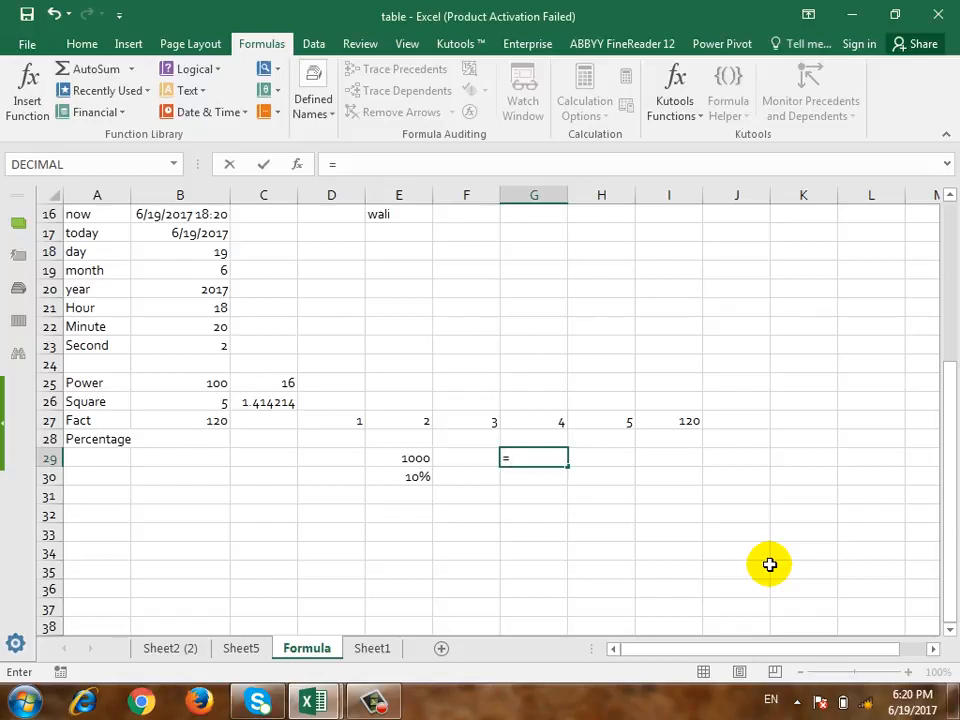
text(per)
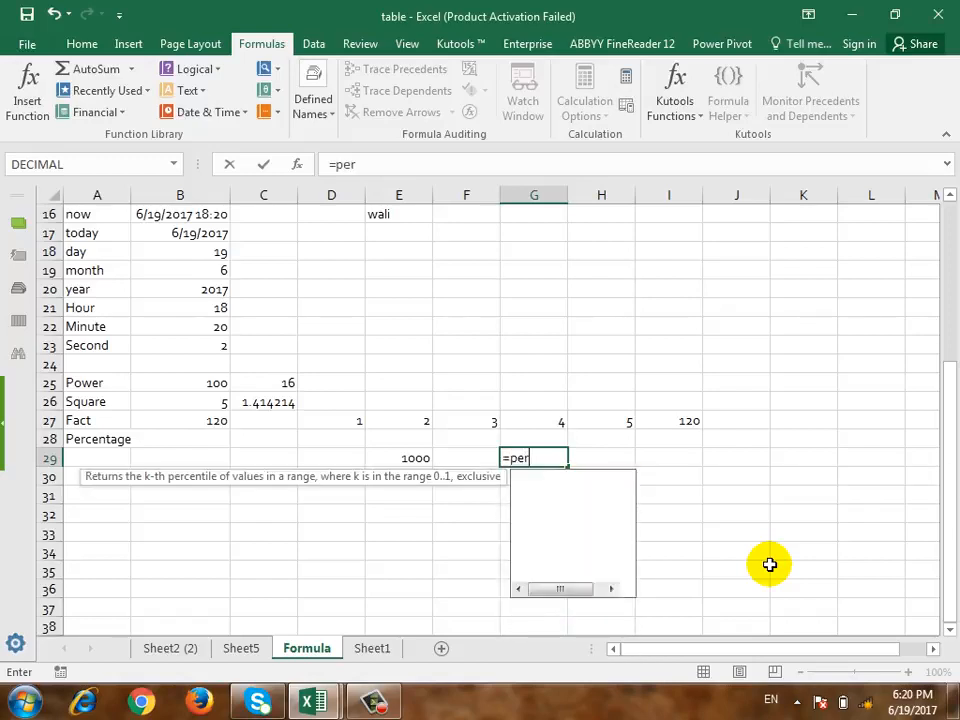
key(BackSpace)
key(BackSpace)
key(BackSpace)
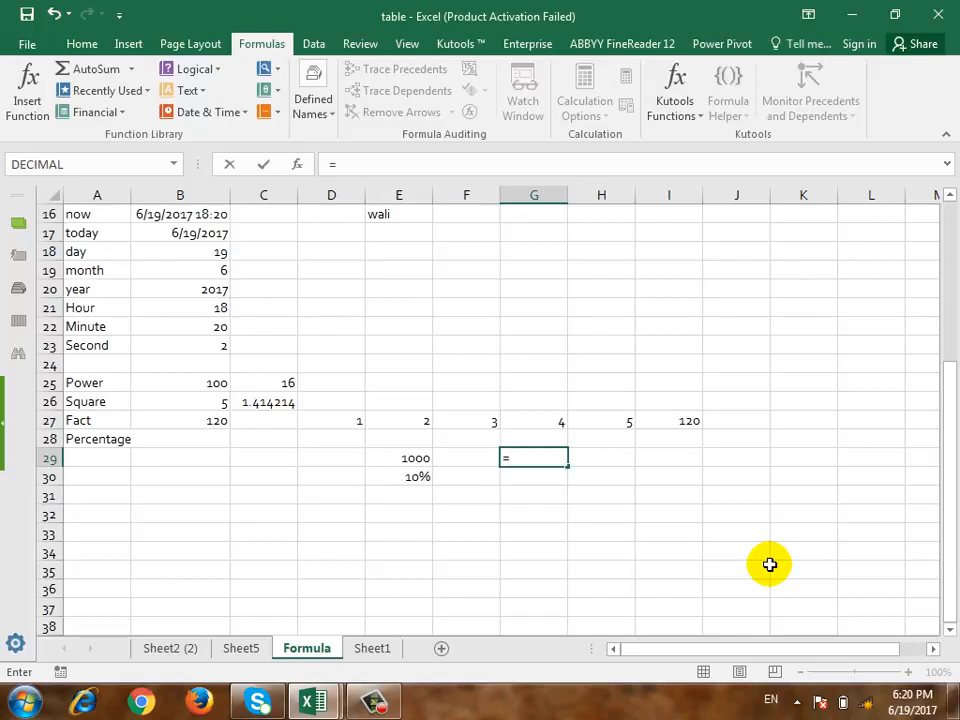
Complete the percentage formula in G29 as =1000*10%.
text(1000)
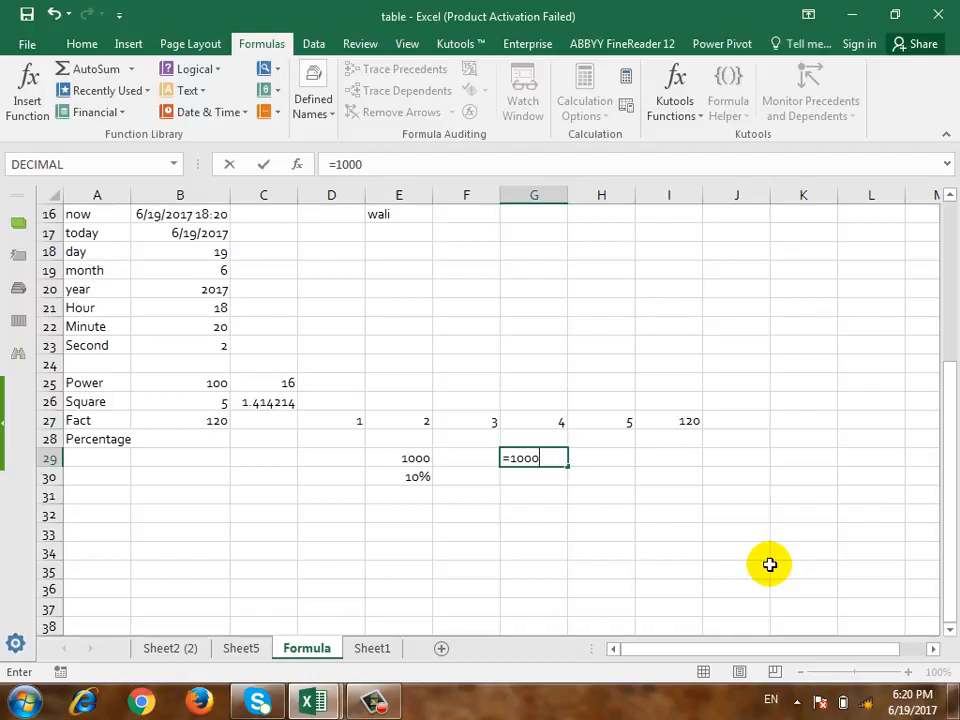
text(*10%)
key(Return)
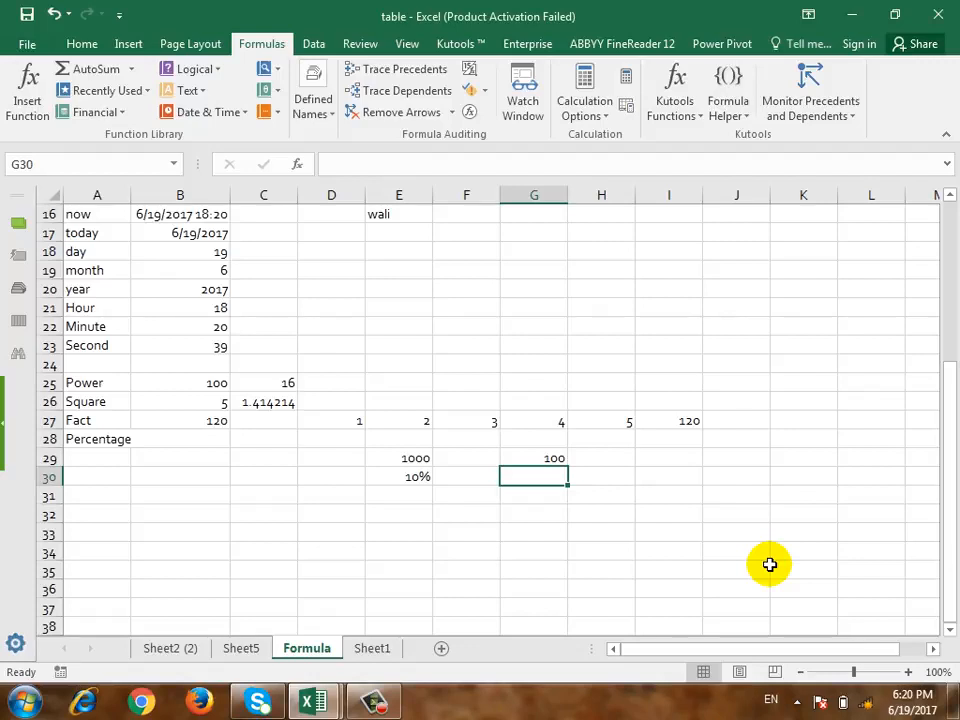
Examine the base amount in E29 against the percentage formula's result in G29.
key(Up)
key(Left)
key(Left)
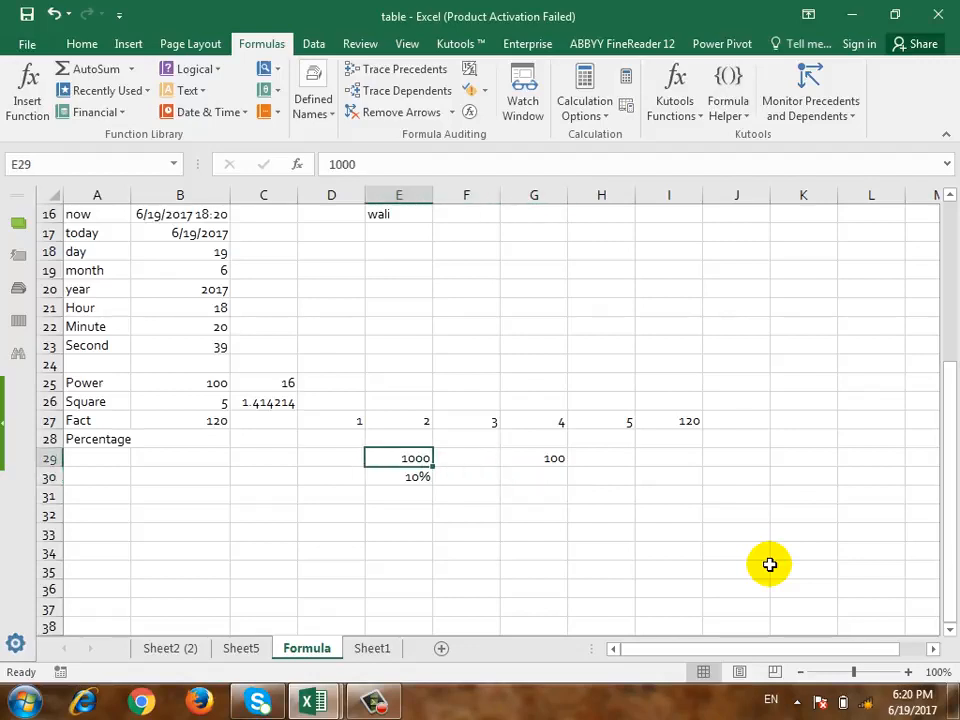
key(Right)
key(Right)
key(Down)
key(Down)
key(Down)
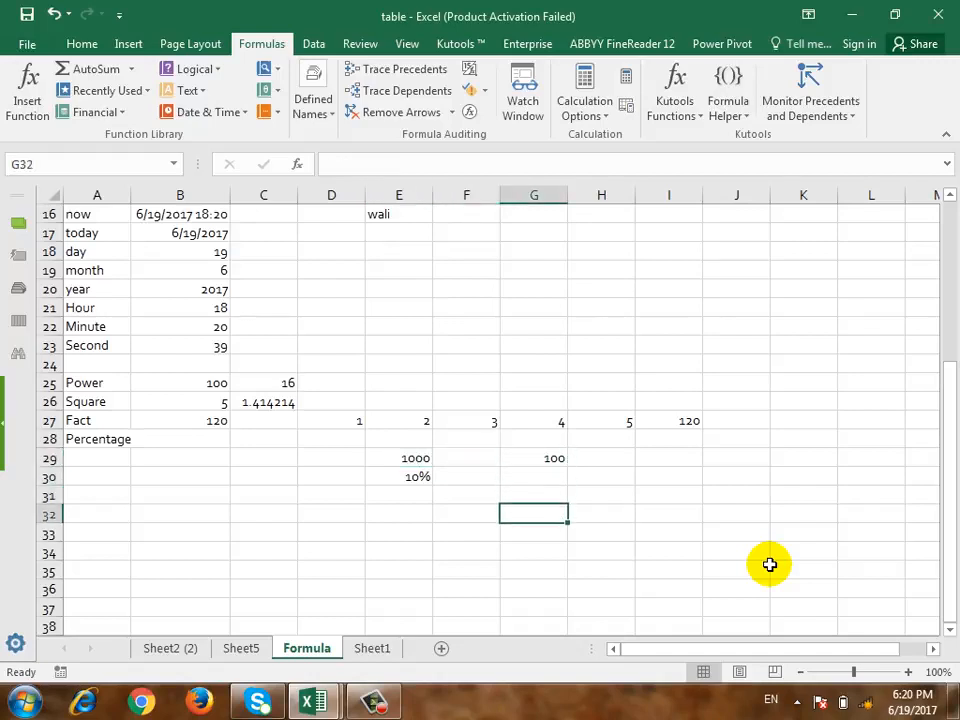
key(Up)
key(Up)
key(Up)
key(Left)
key(Left)
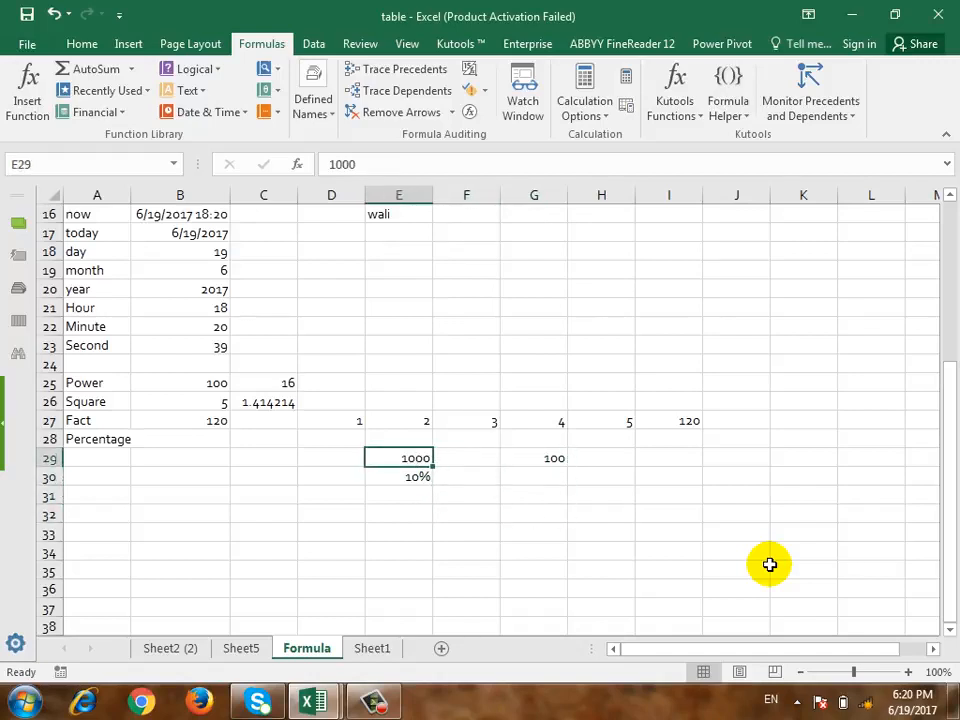
Enter 100 in cells G32 and G33 to start a column of equal parts.
key(Right)
key(Down)
key(Down)
key(Right)
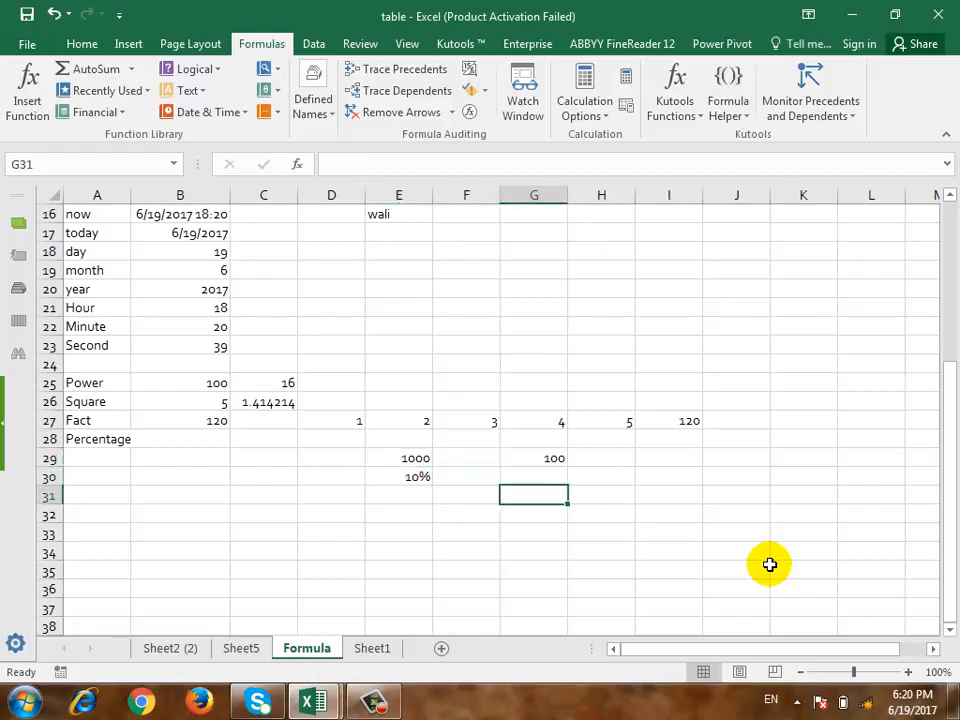
key(Down)
text(100)
key(Return)
text(100)
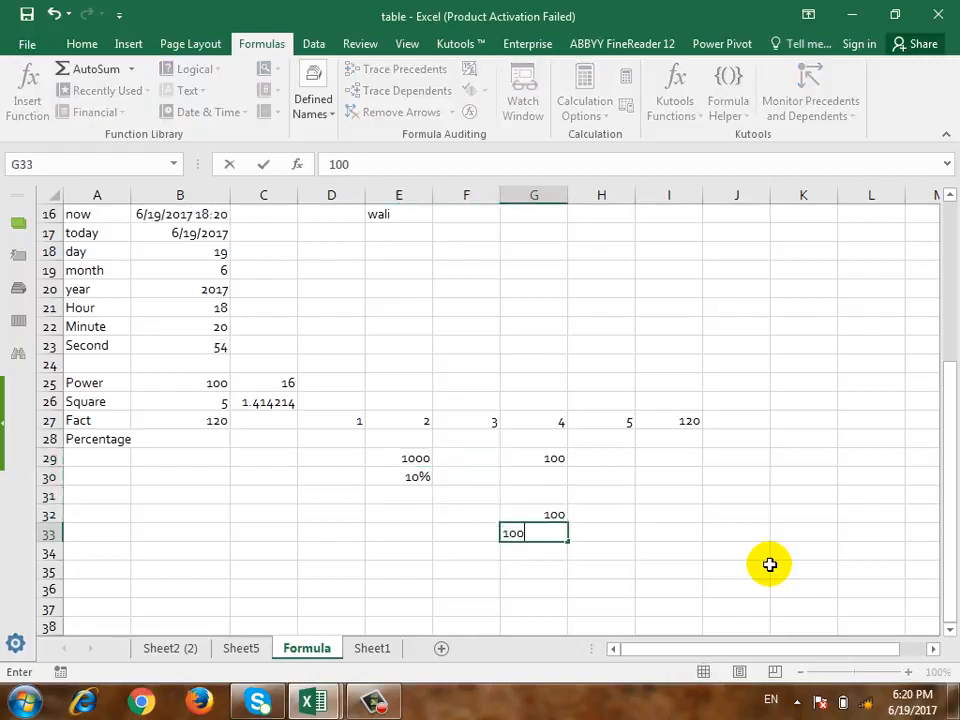
key(Return)
Fill the 100 values in G32 and G33 down to cell G38.
key(Up)
key(Up)
key(shift+Down)
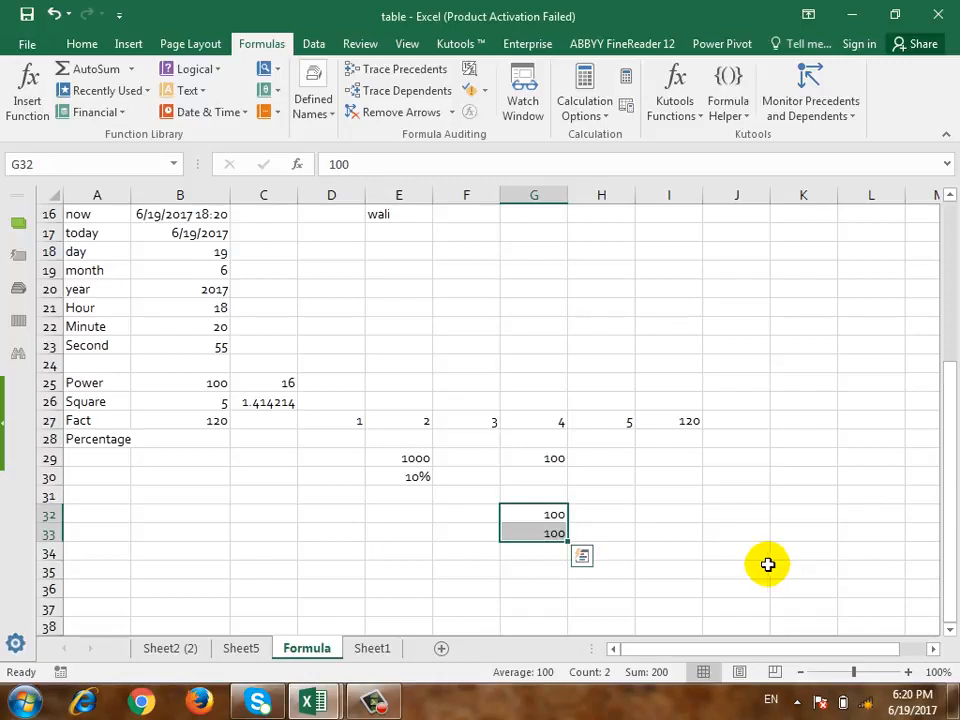
drag(567, 541, 565, 628)
scroll(560, 530, down, 2)
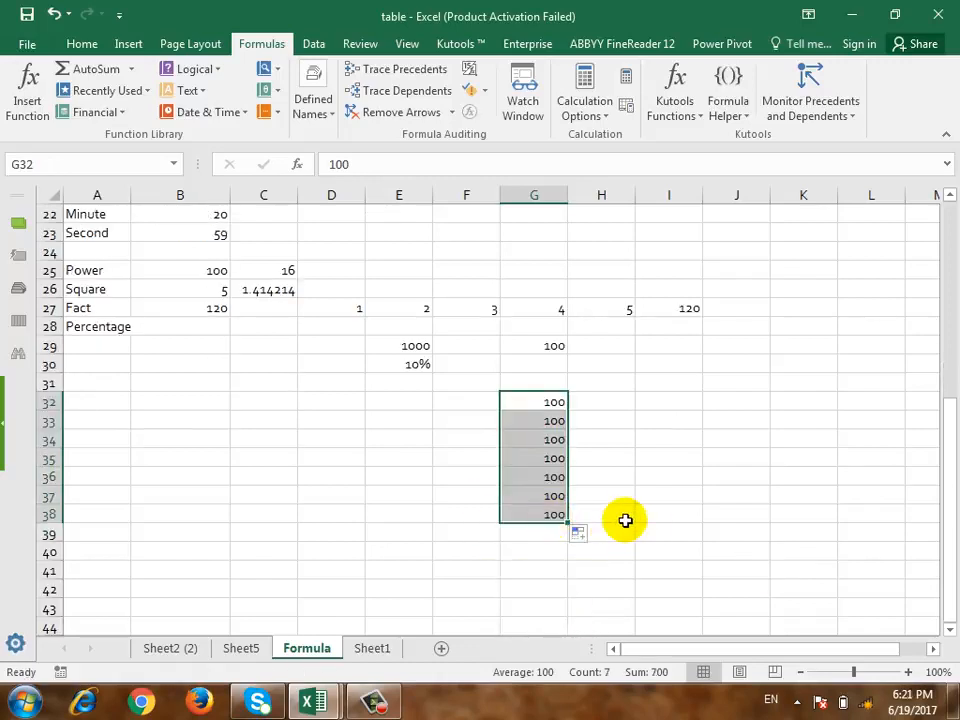
Extend the column of 100 values down to cell G40, and enter 100 in G41.
click(579, 497)
click(553, 499)
drag(553, 499, 567, 558)
drag(553, 405, 549, 555)
click(514, 566)
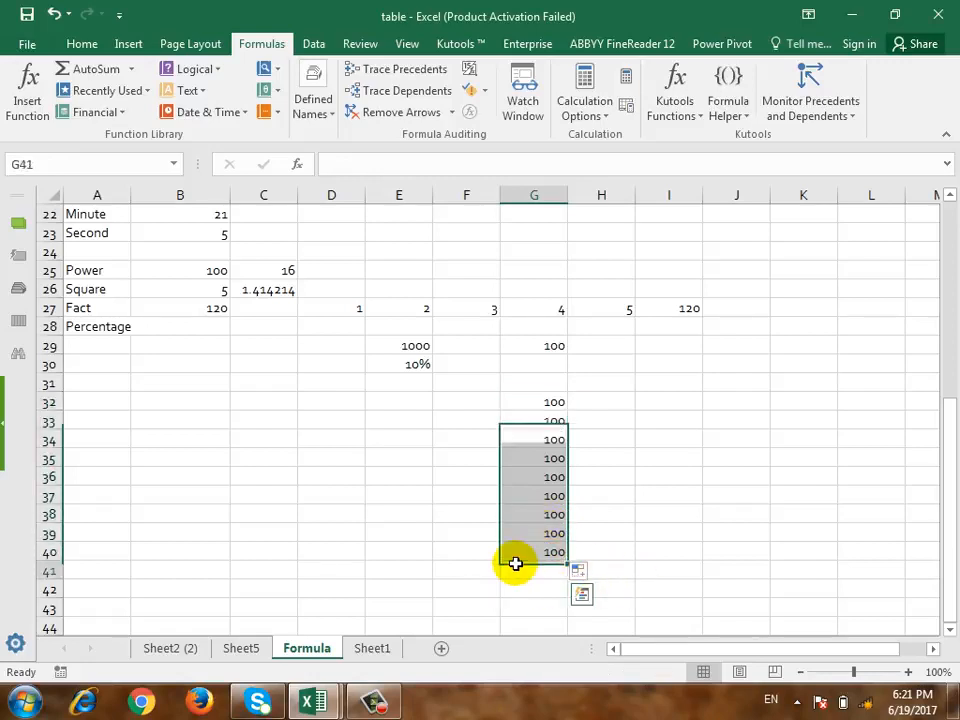
text(100)
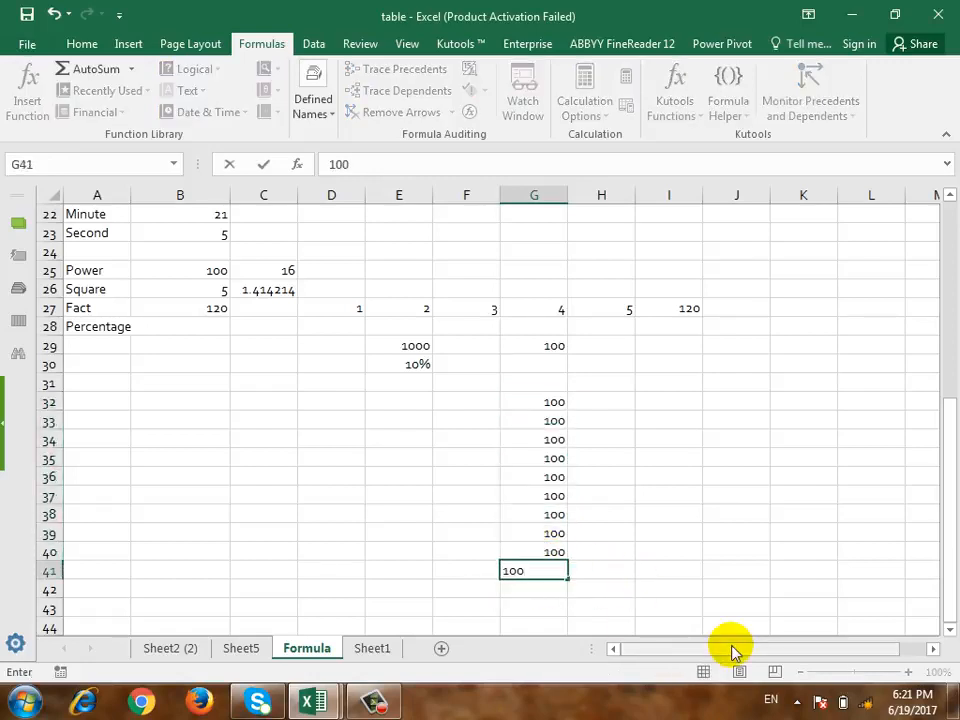
key(ctrl+Return)
Select G32 to G41 to check the total and count of the 100 values.
key(shift+Up)
key(shift+Up)
key(shift+Up)
key(shift+Up)
key(shift+Up)
key(shift+Up)
key(shift+Up)
key(shift+Up)
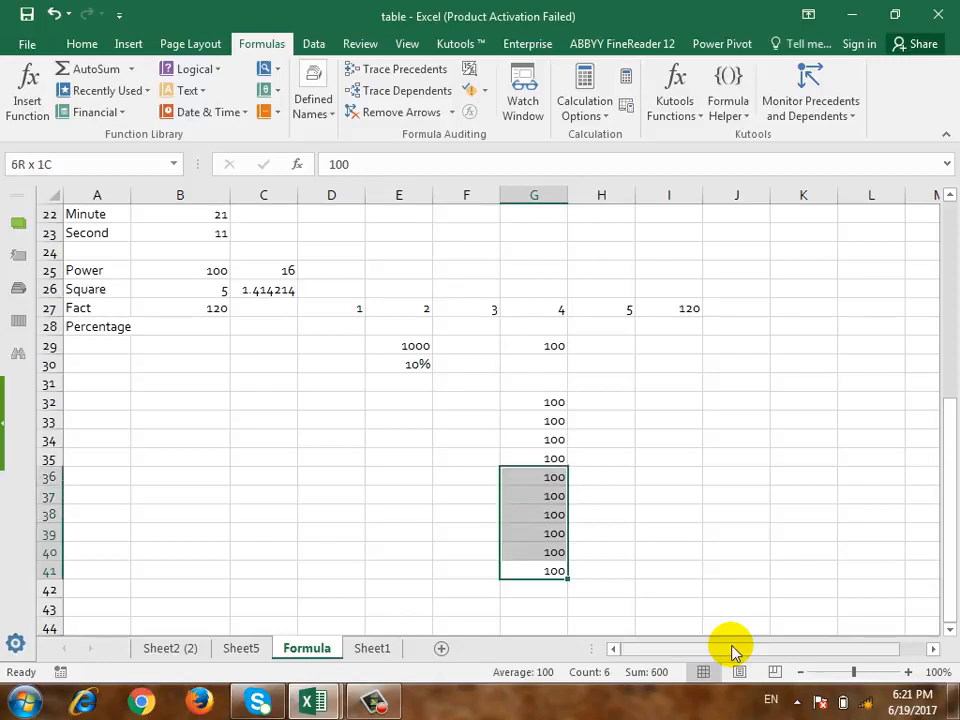
key(shift+Up)
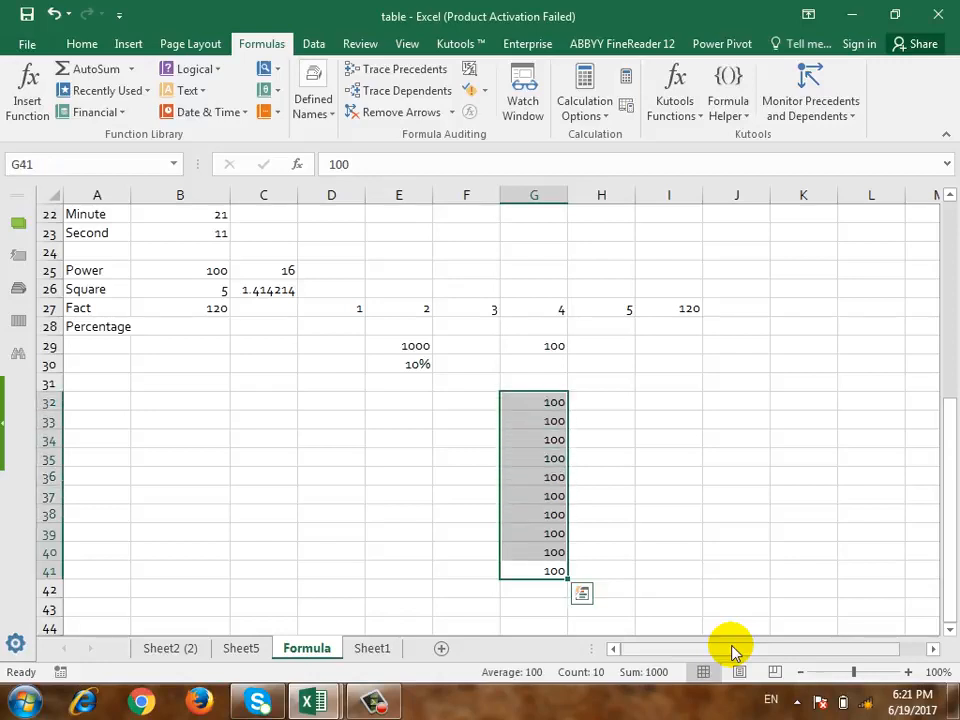
Enter 10 in cells H32 and H33 beside the first two 100 values.
key(Up)
key(Left)
key(Up)
key(Up)
key(Up)
key(Up)
key(Up)
key(Right)
key(Right)
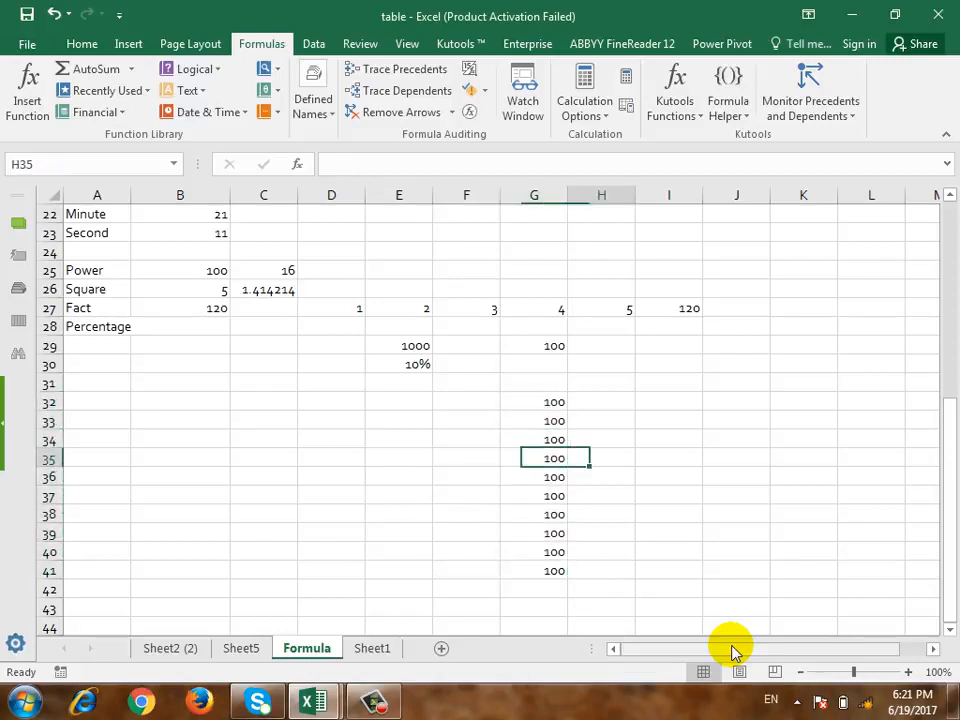
key(Up)
key(Up)
key(Left)
key(Left)
key(Right)
key(Right)
key(Up)
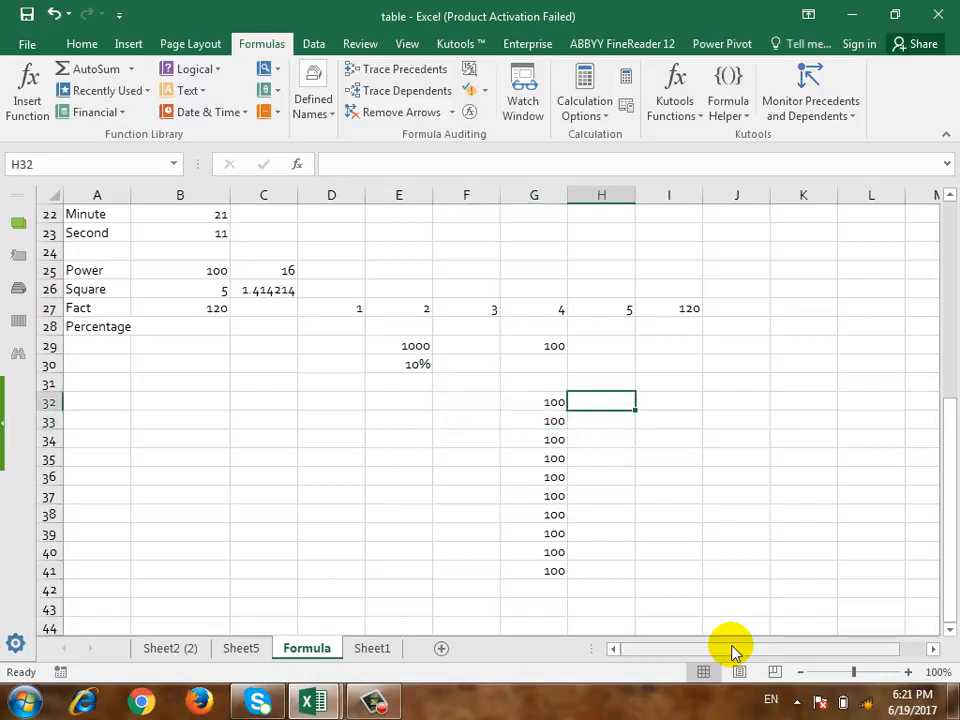
text(10)
key(Return)
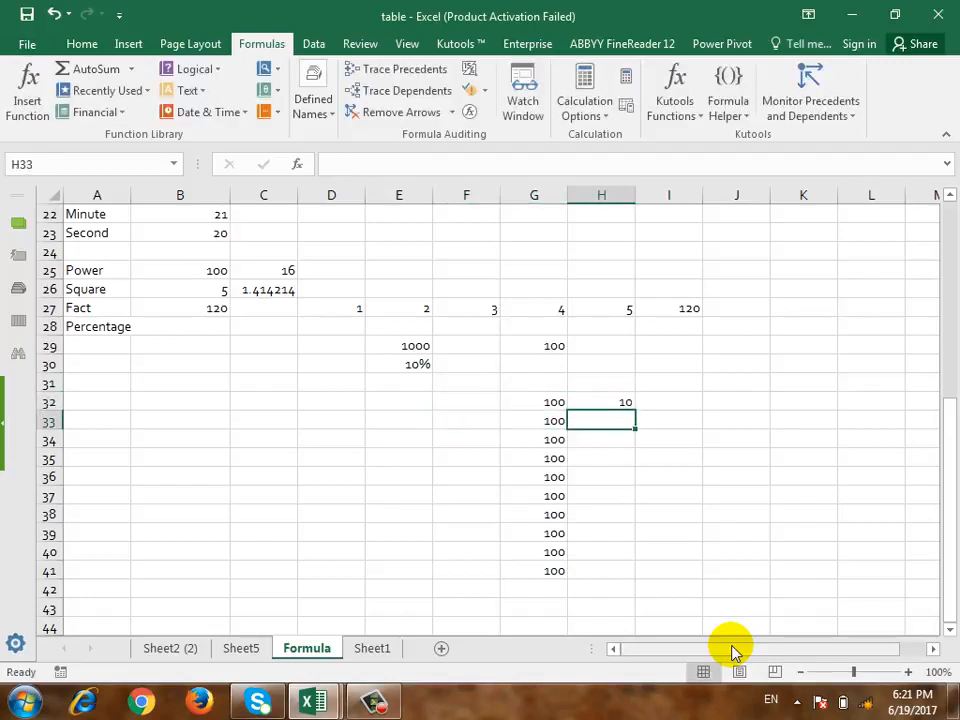
text(10)
key(Return)
Fill the 10 values in H32 and H33 down to cell H41.
key(Up)
key(Up)
key(shift+Down)
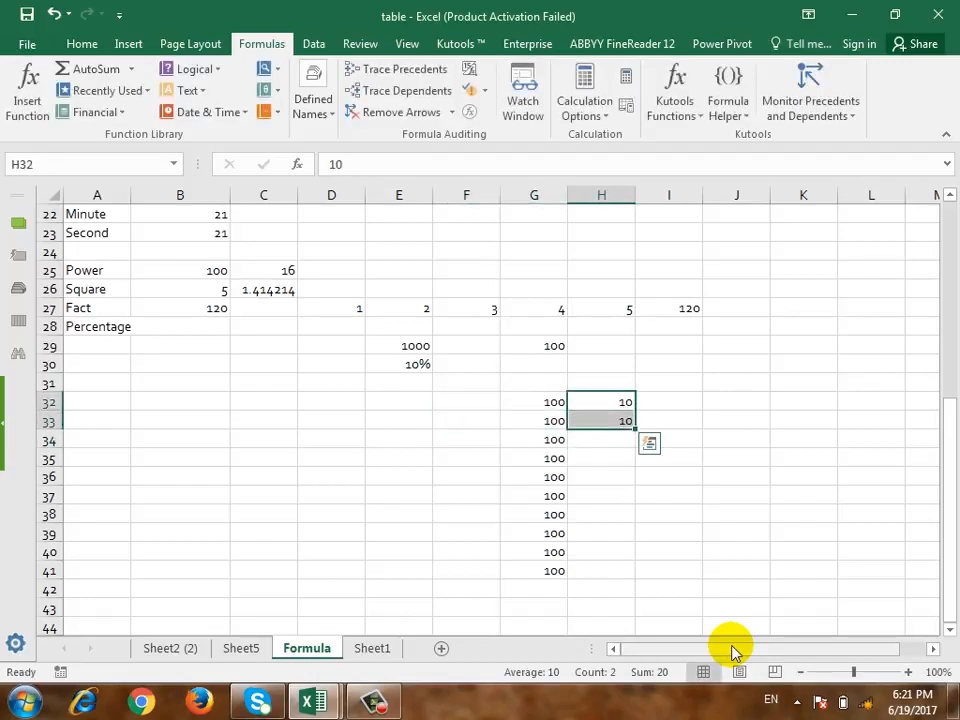
drag(636, 430, 639, 580)
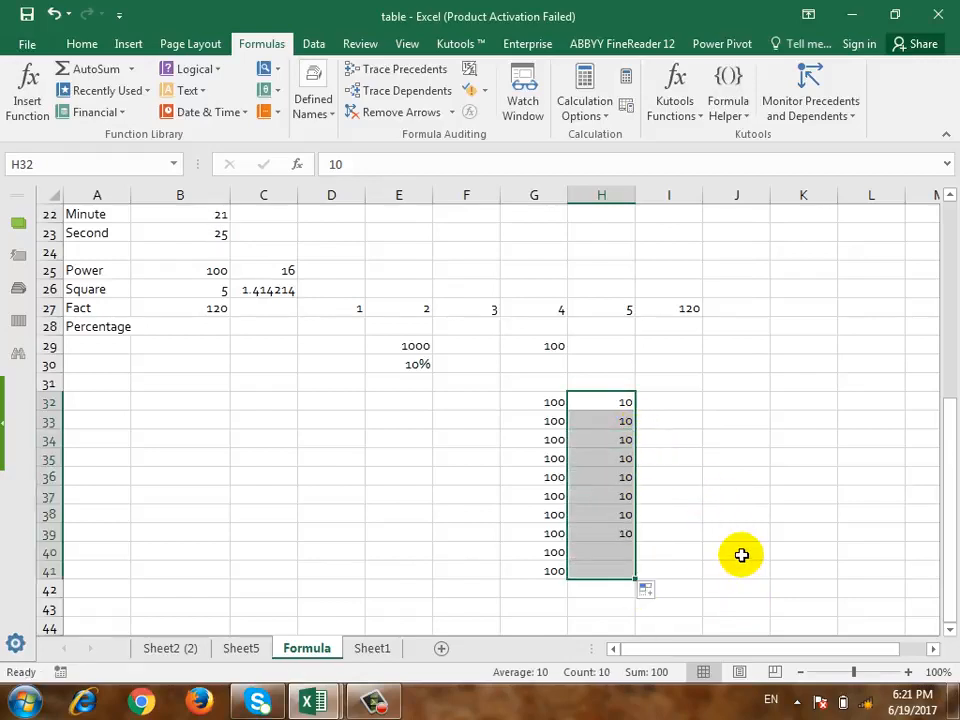
click(696, 512)
Total the column of 100 values in cell G42 with a SUM formula over G32:G41.
scroll(720, 540, down, 1)
click(524, 532)
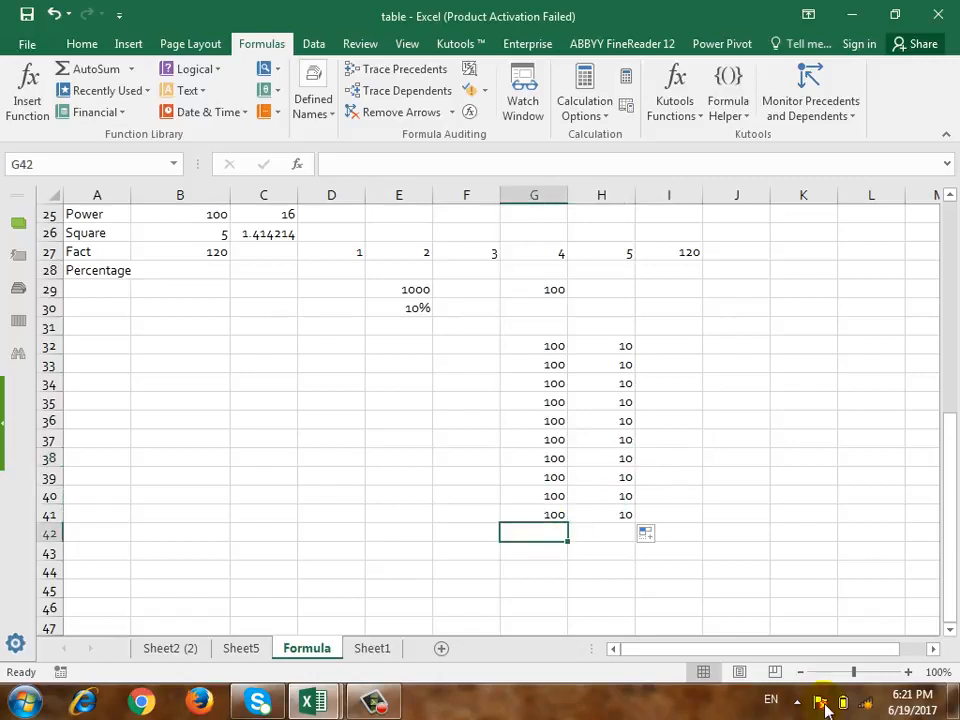
text(=su)
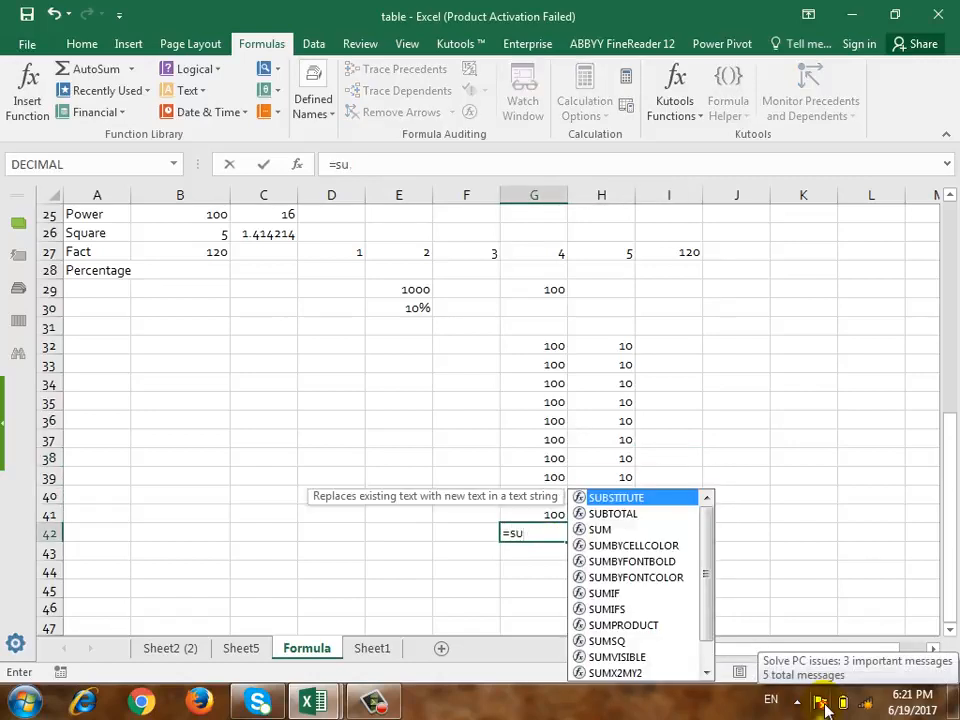
text(m()
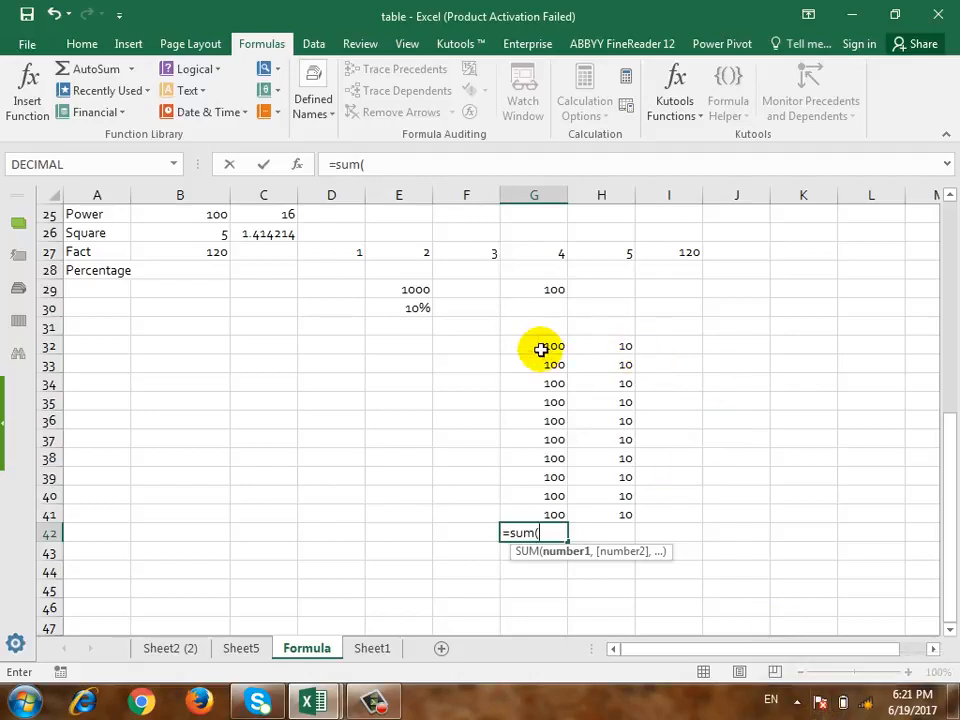
drag(540, 346, 530, 515)
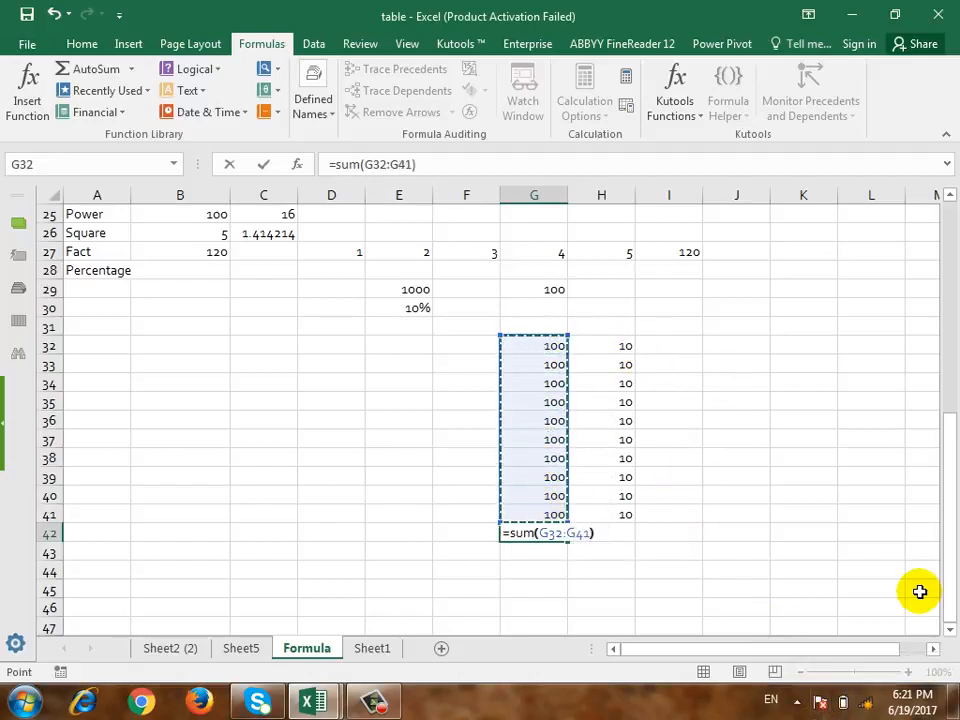
key(Return)
Total the column of 10 values in cell H42 with a SUM formula over H32:H41.
key(Up)
key(Right)
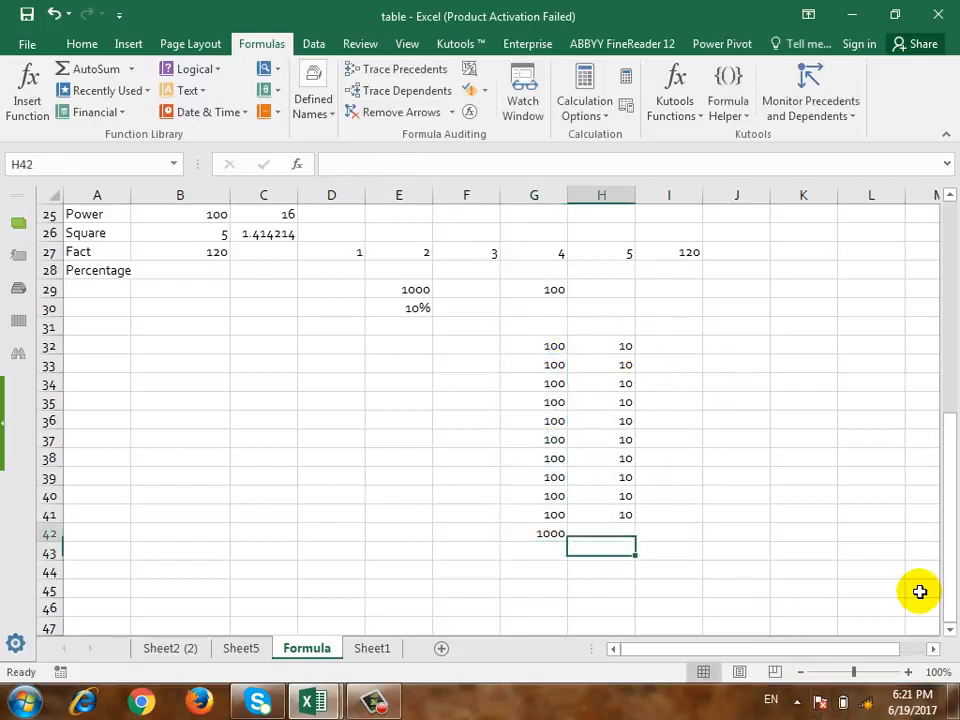
text(=sum()
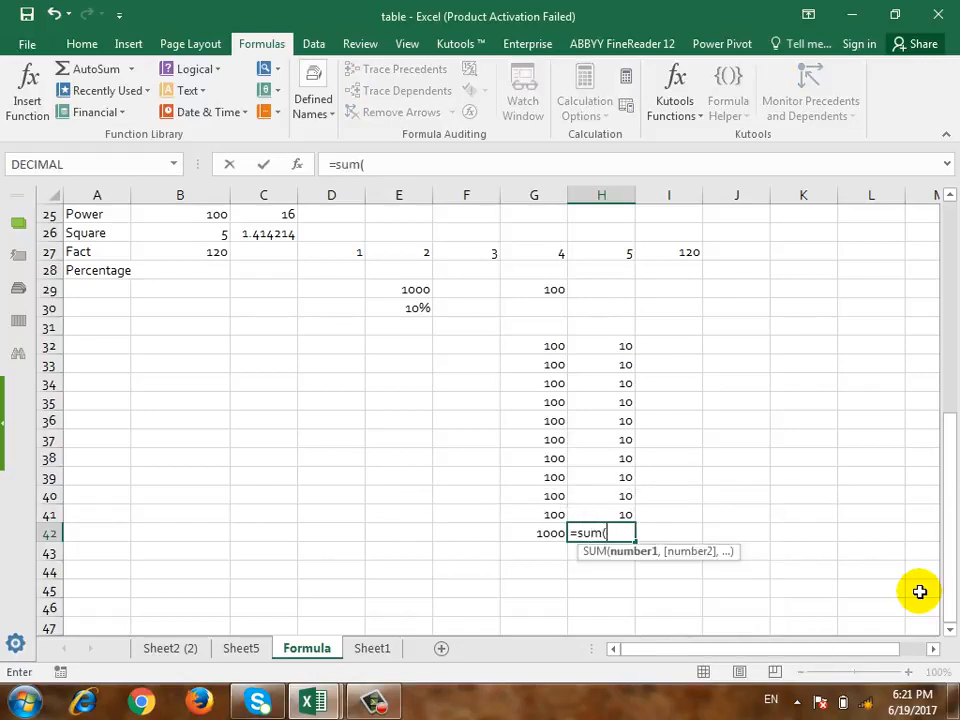
drag(613, 346, 627, 508)
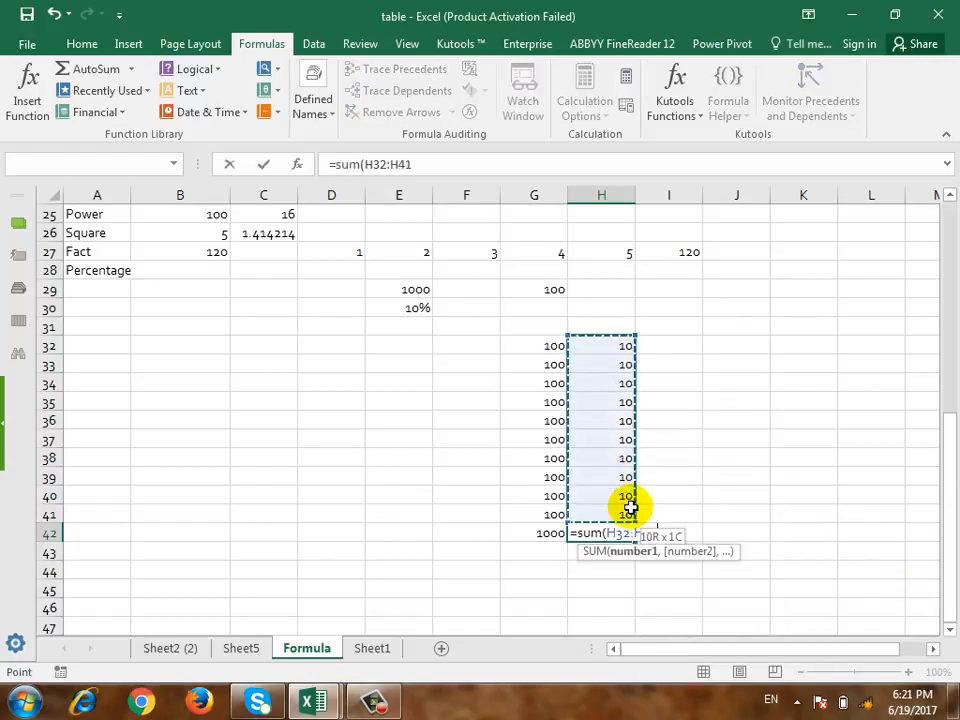
text())
key(Return)
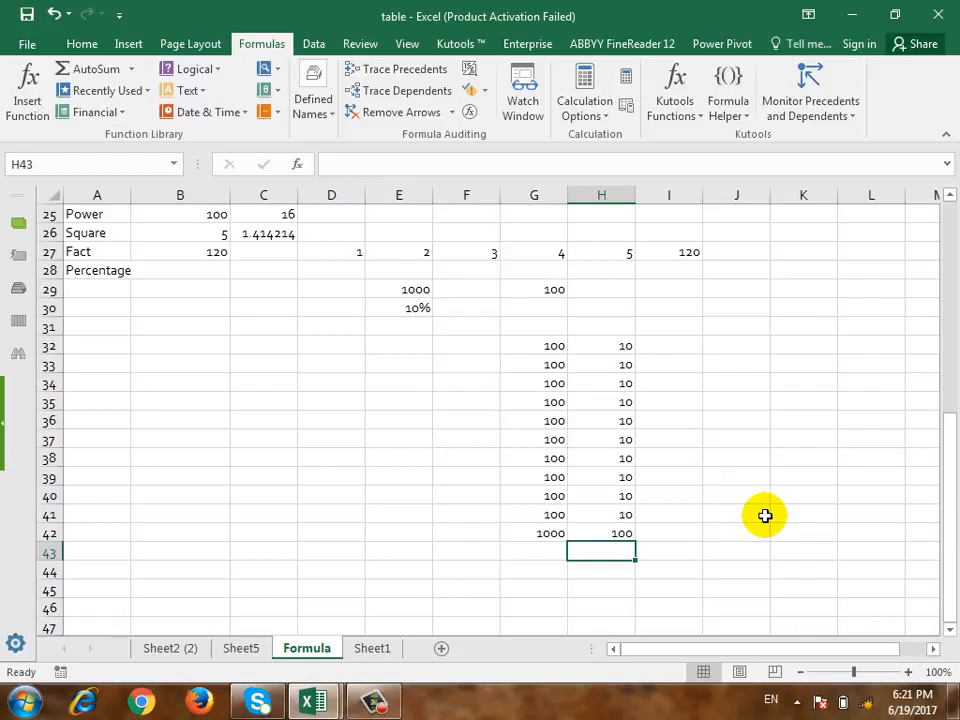
Step through the columns of 100 and 10 values and compare them with the sums in G42 and H42.
key(Up)
key(Left)
key(Up)
key(Up)
key(Up)
key(Up)
key(Up)
key(Right)
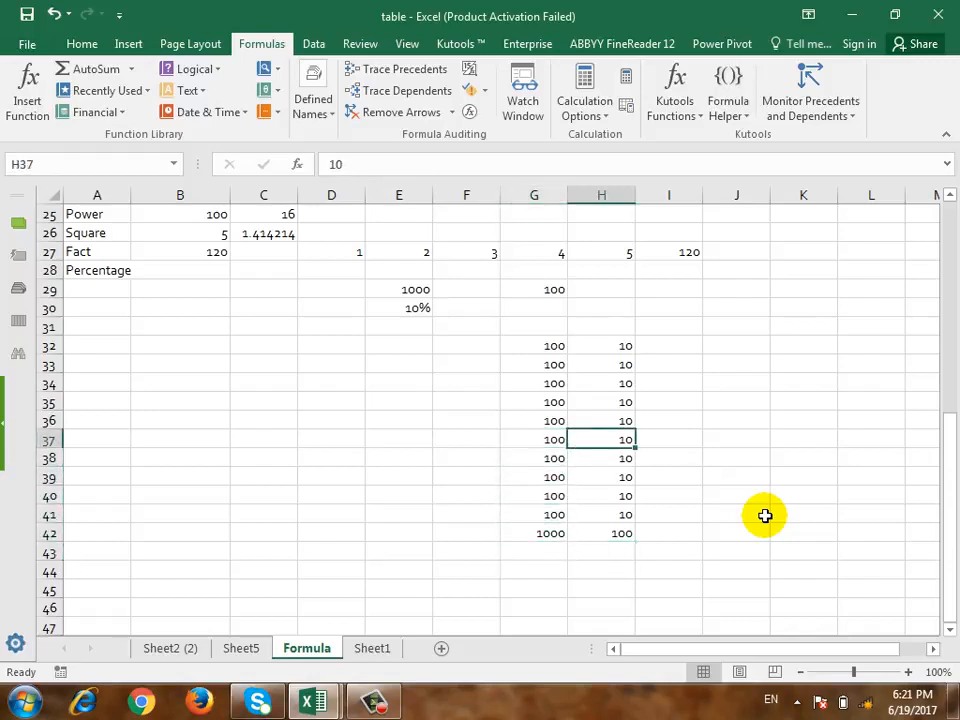
key(Down)
key(Down)
key(Down)
key(Down)
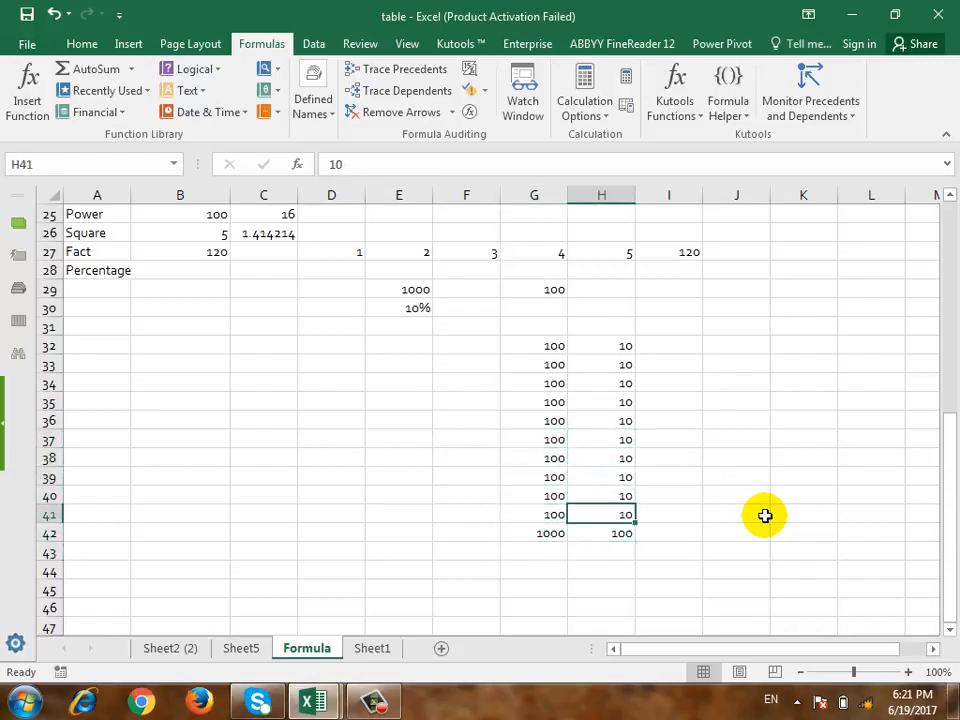
key(Down)
key(Left)
key(Right)
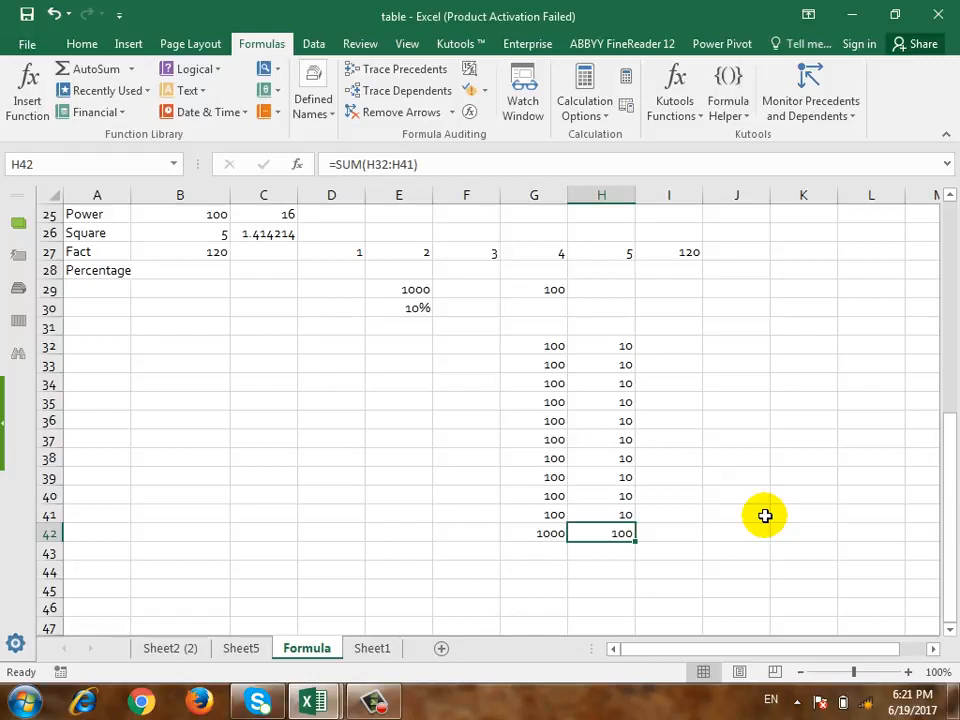
Set up a proportion by entering 100 in C35, 10 in D35 and 1000 in C36.
key(Up)
key(Left)
key(Up)
key(Left)
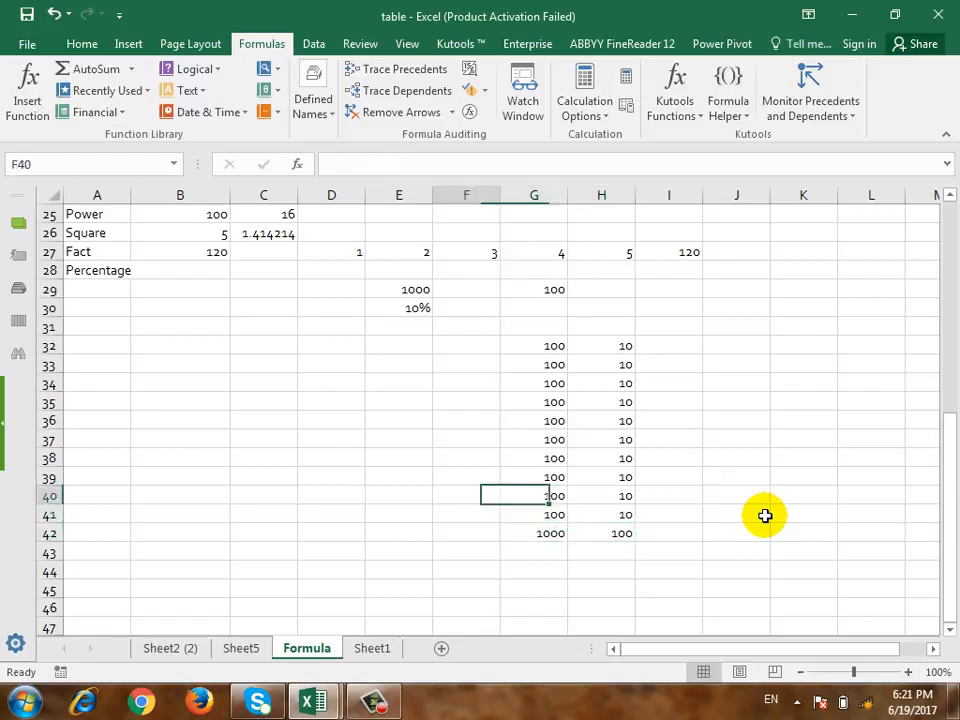
key(Left)
key(Left)
key(Up)
key(Up)
key(Up)
key(Up)
key(Up)
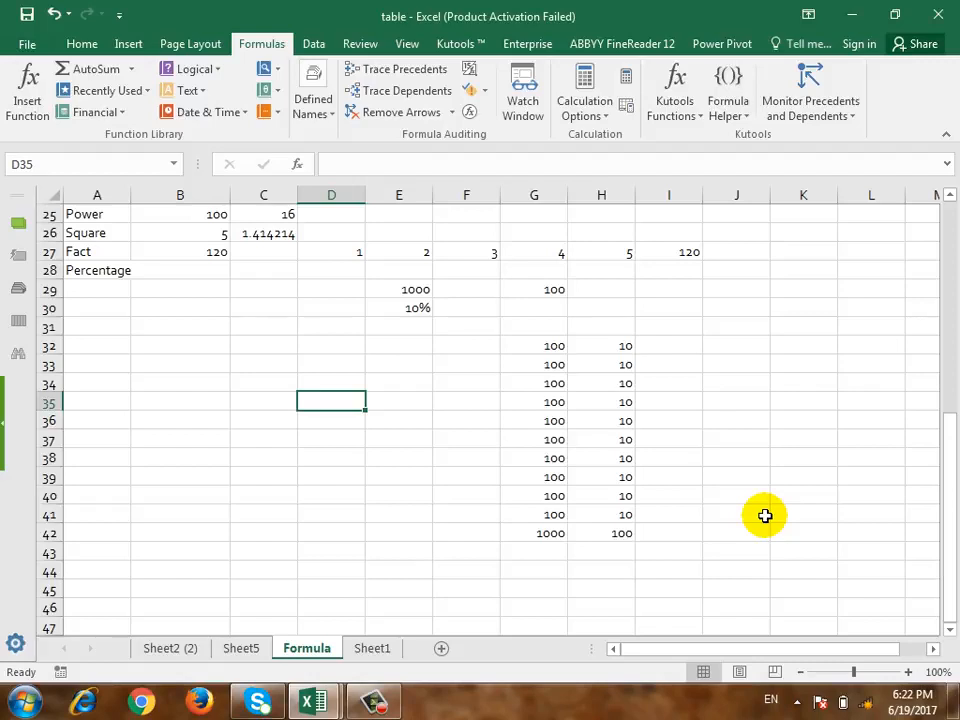
key(Left)
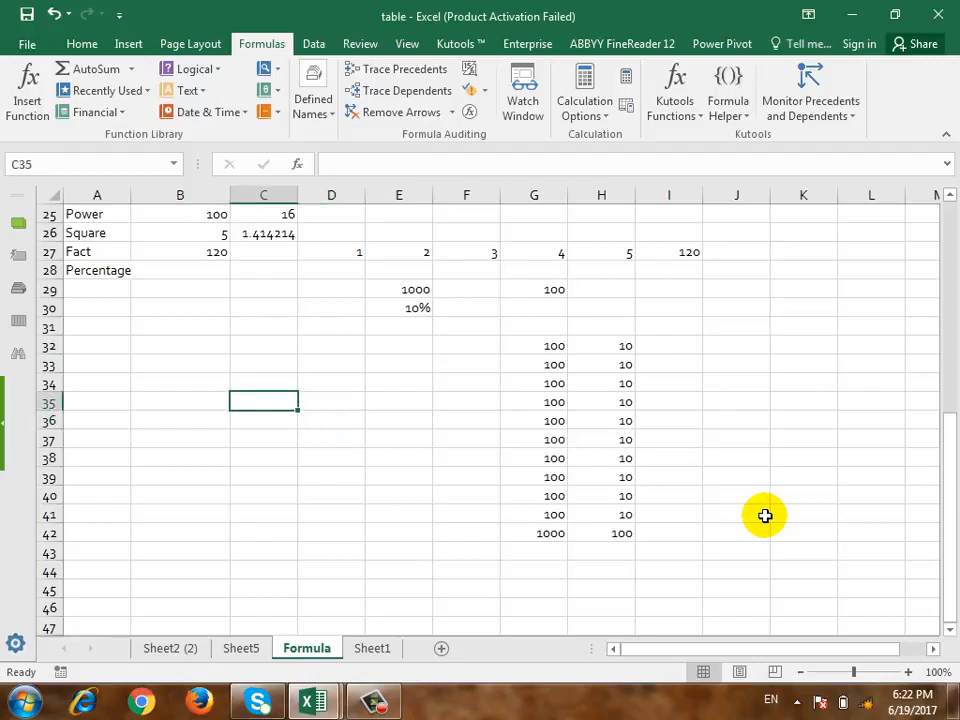
text(100)
key(Right)
text(10)
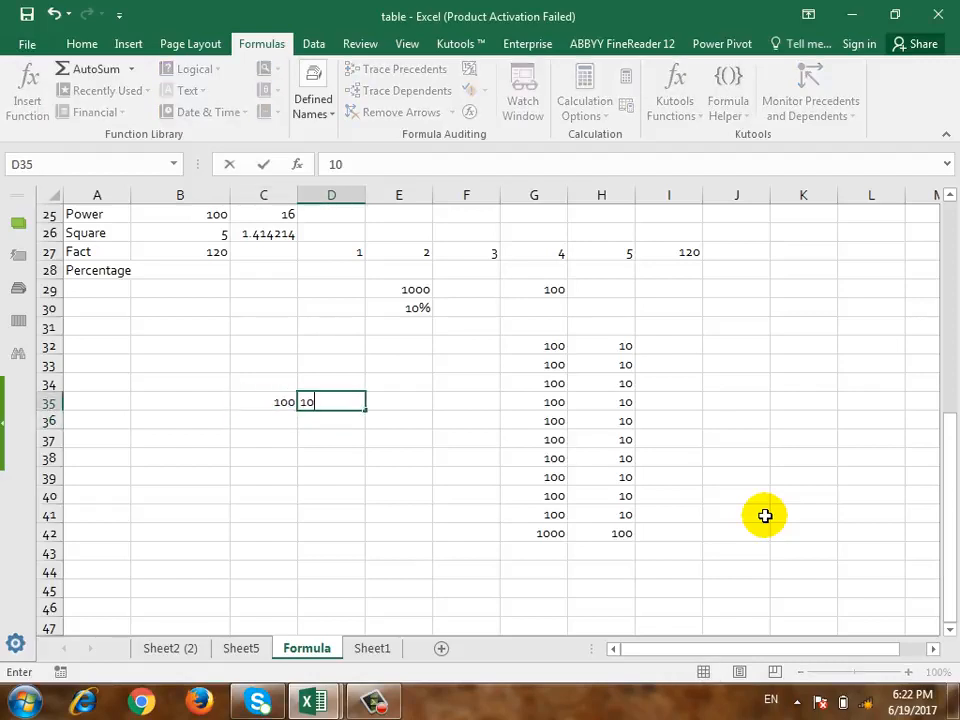
key(Down)
key(Left)
text(1000)
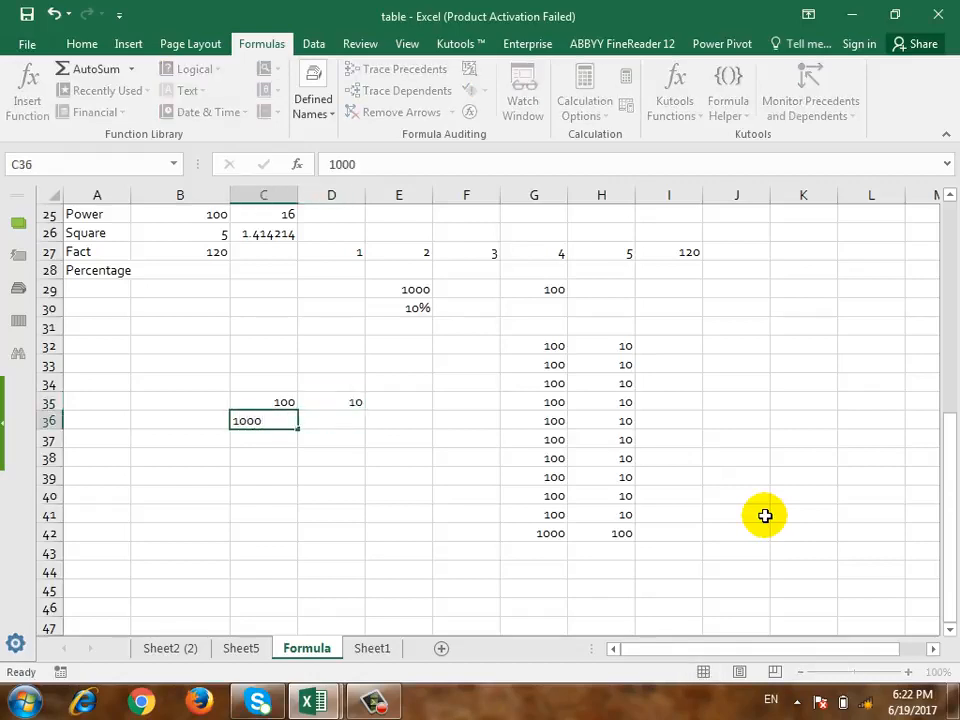
Calculate the missing proportion value in D36 with the formula =C36*D35/C35.
key(Right)
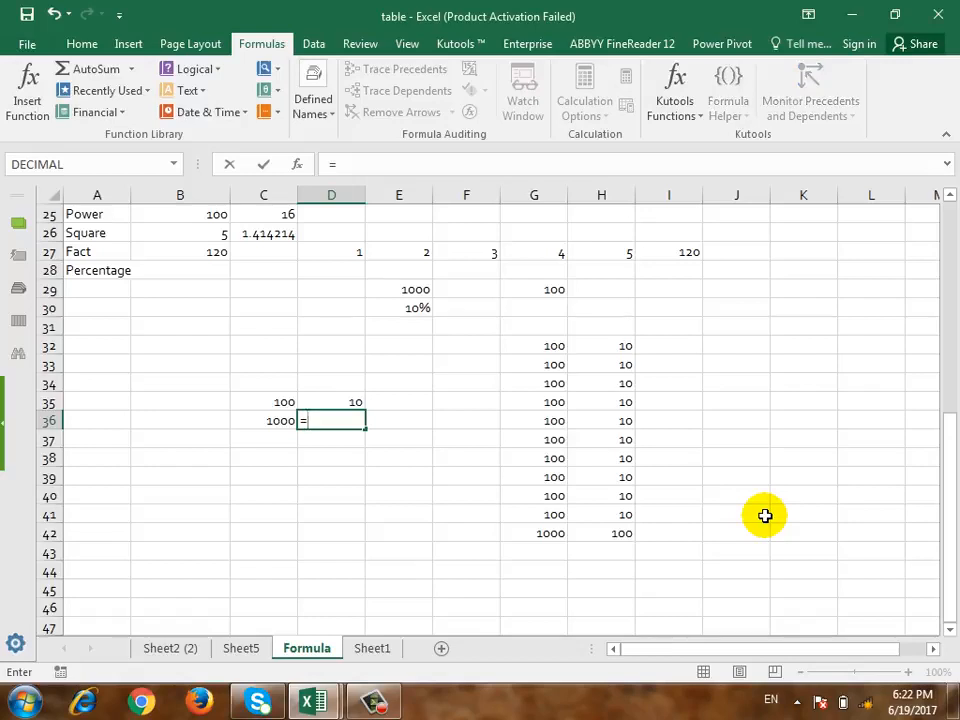
click(286, 421)
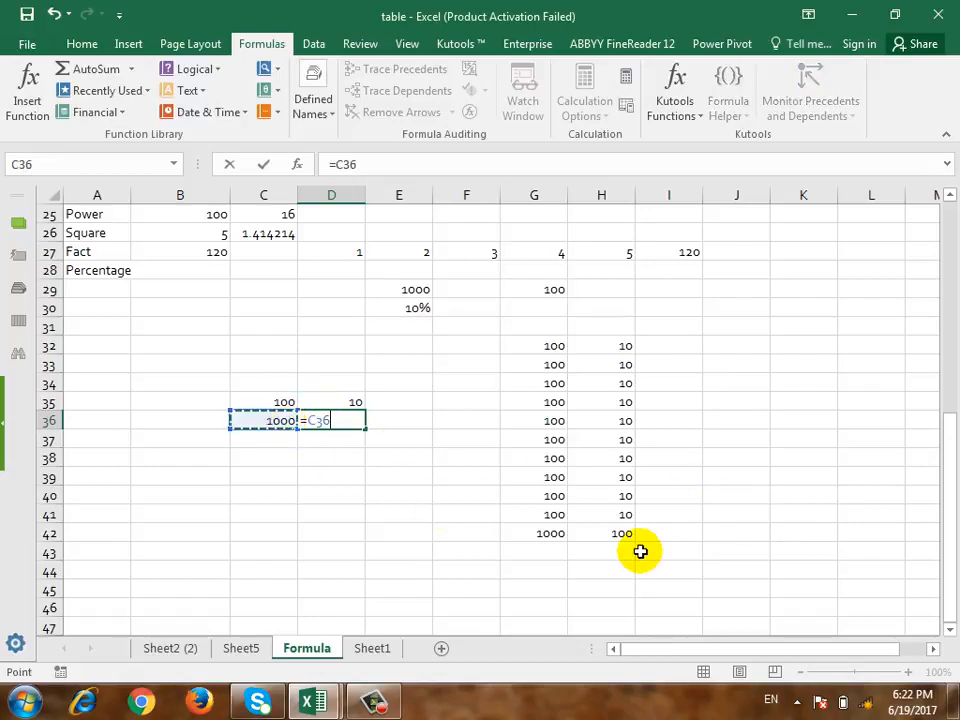
text(*)
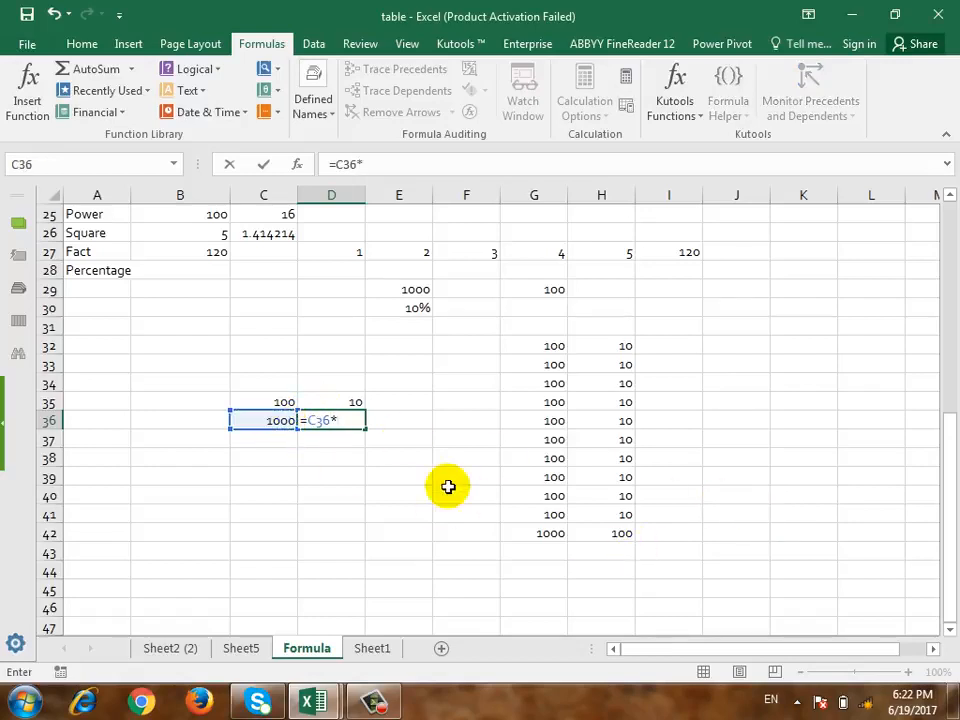
click(362, 402)
text(/)
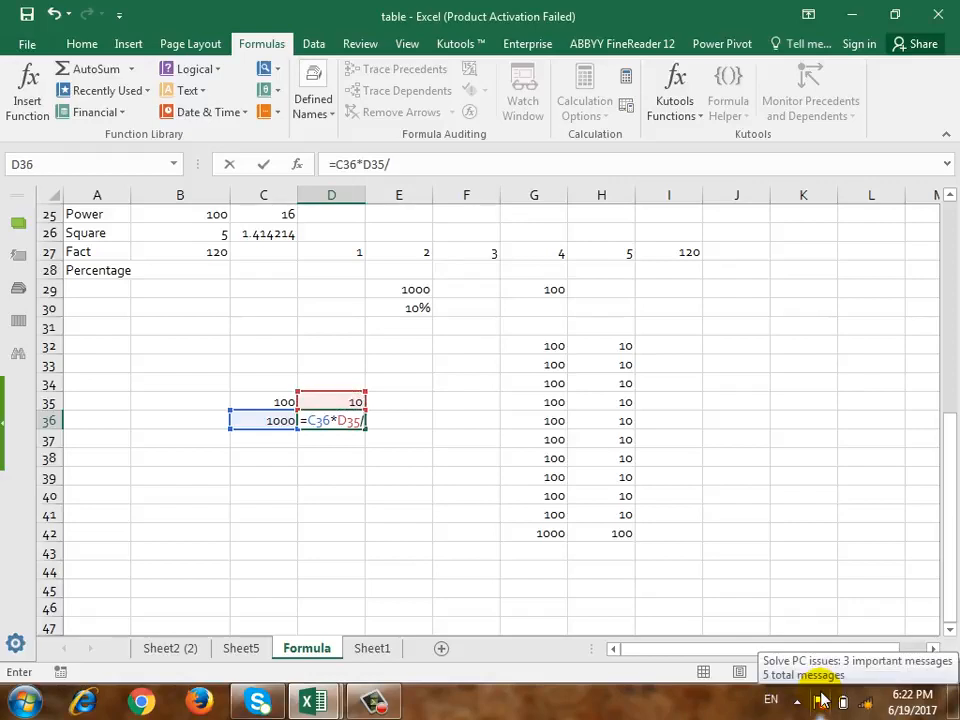
click(255, 402)
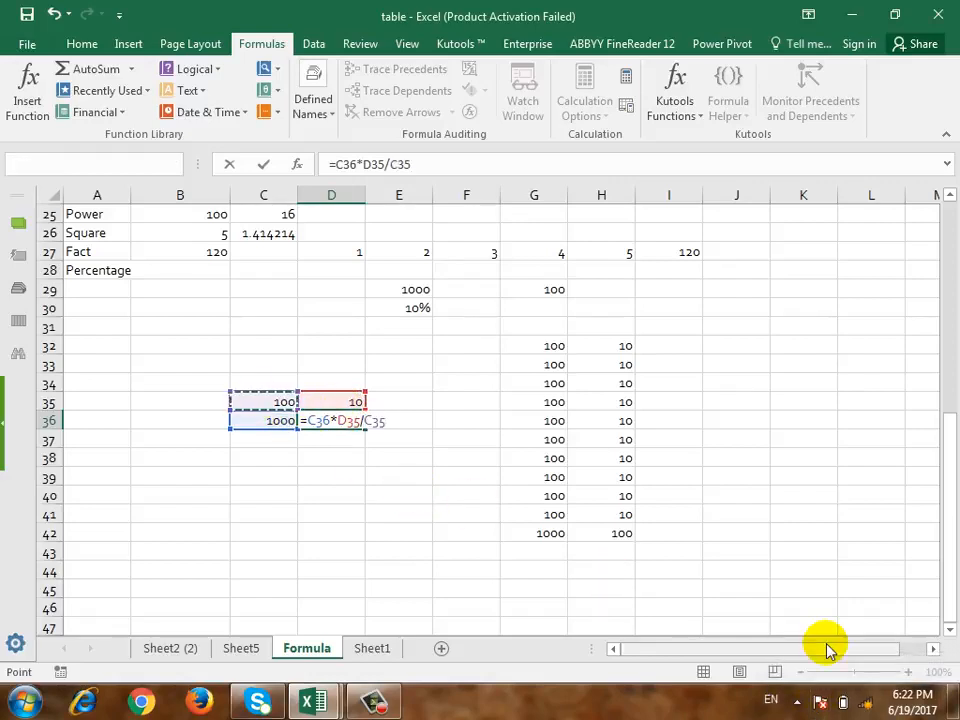
key(Return)
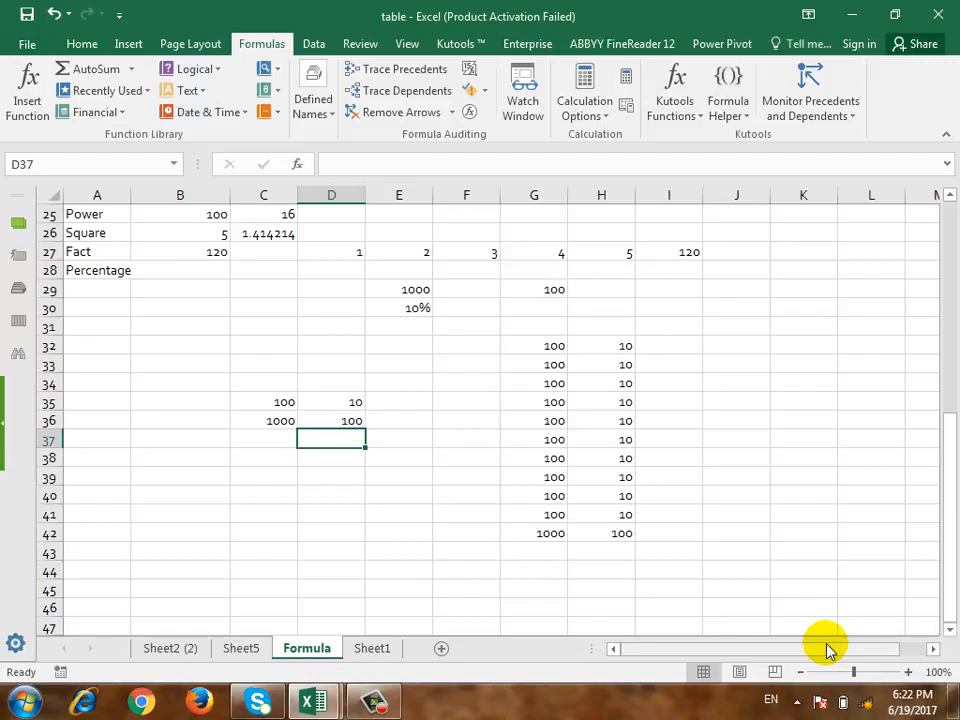
Calculate 20% of 2000 in cell G30 with the formula =2000*20%.
key(Up)
key(Right)
key(Right)
key(Right)
key(Up)
key(Up)
key(Up)
key(Up)
key(Up)
key(Up)
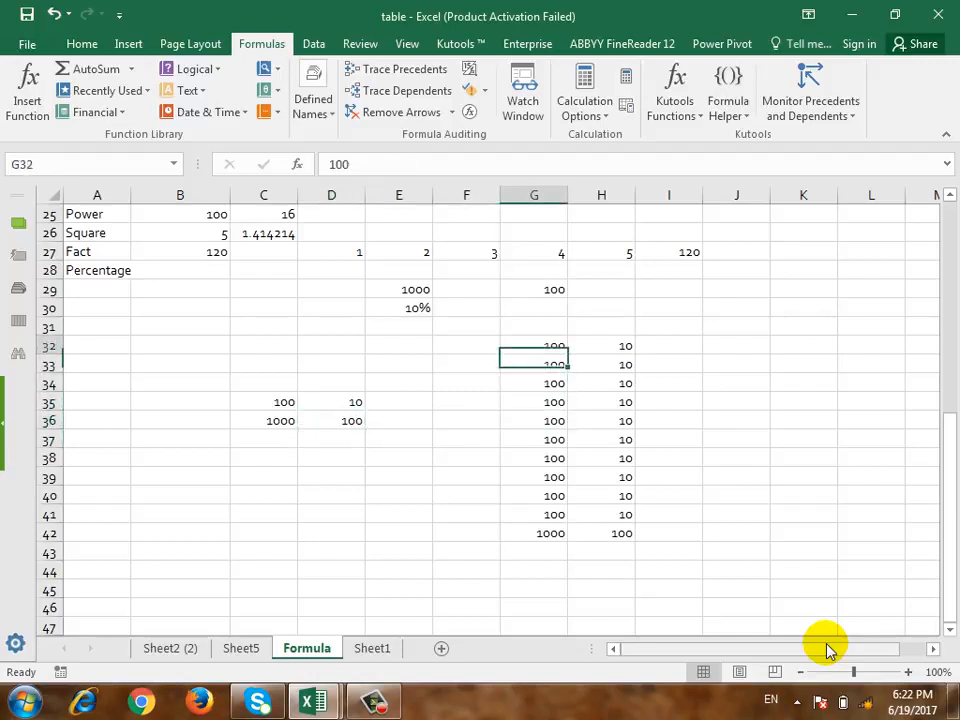
key(Up)
key(Down)
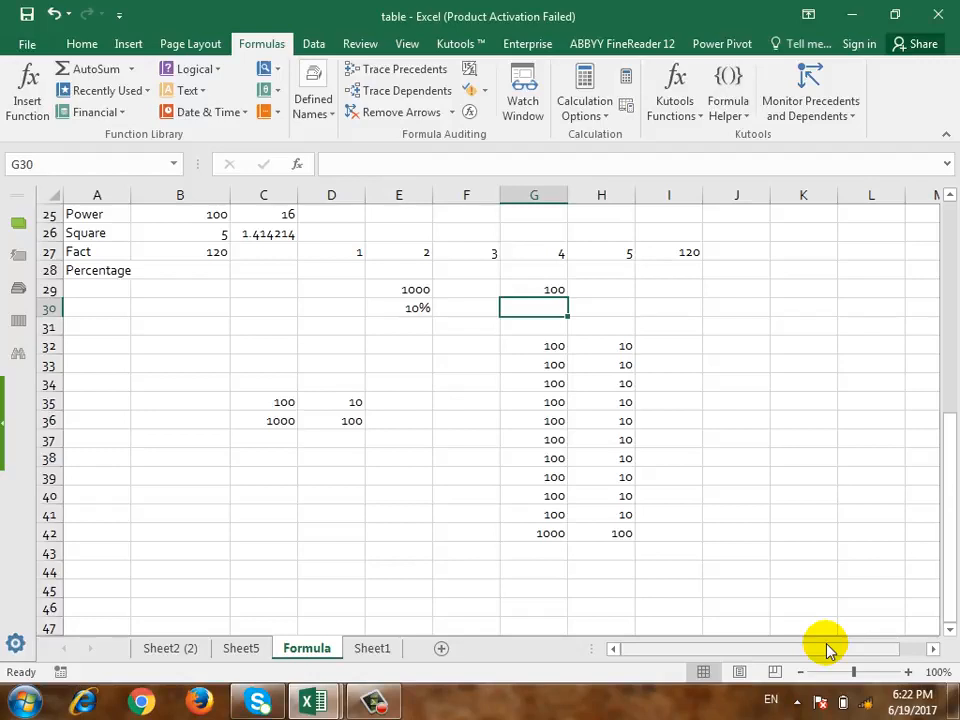
text(=2000)
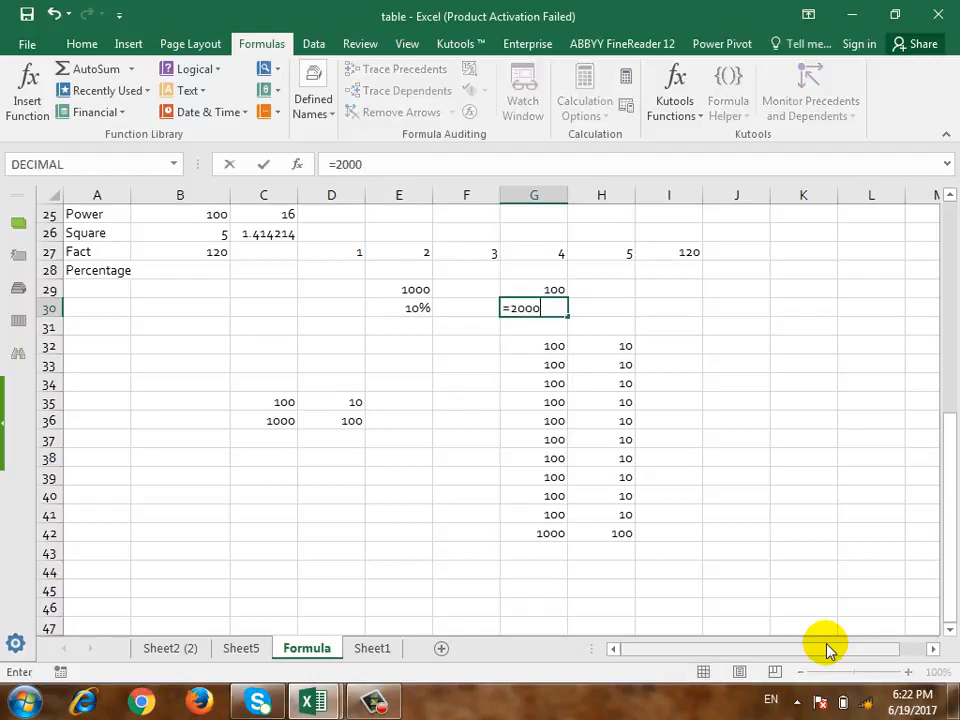
text(*20%)
key(Return)
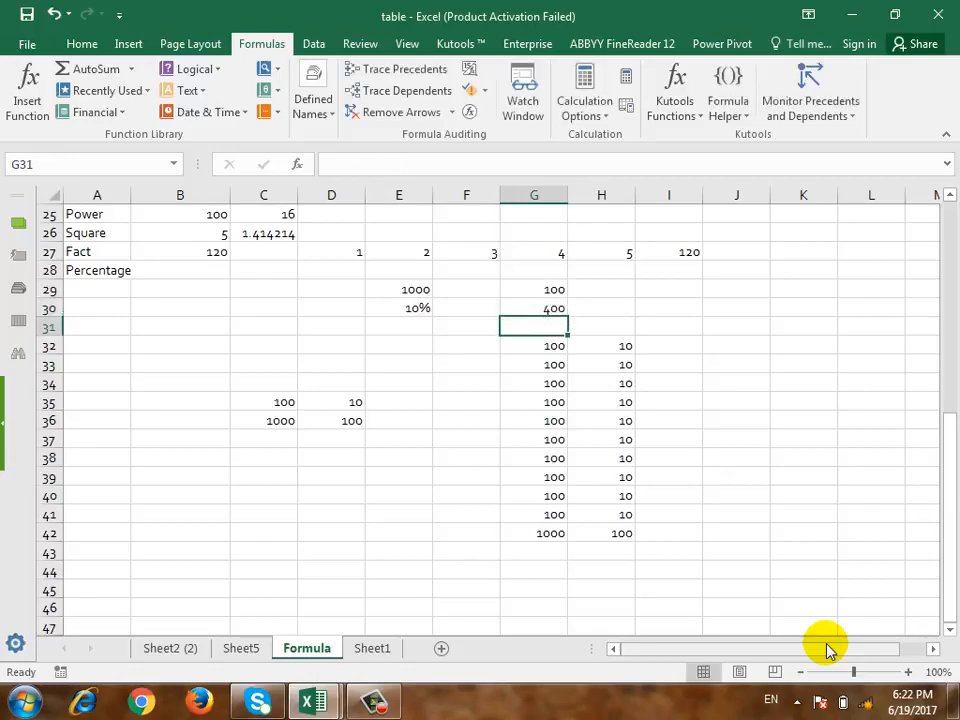
Consult the function list on Sheet2 (2), and label cells A30 to A32 of the Formula sheet Sin, Cos and Tan.
key(Left)
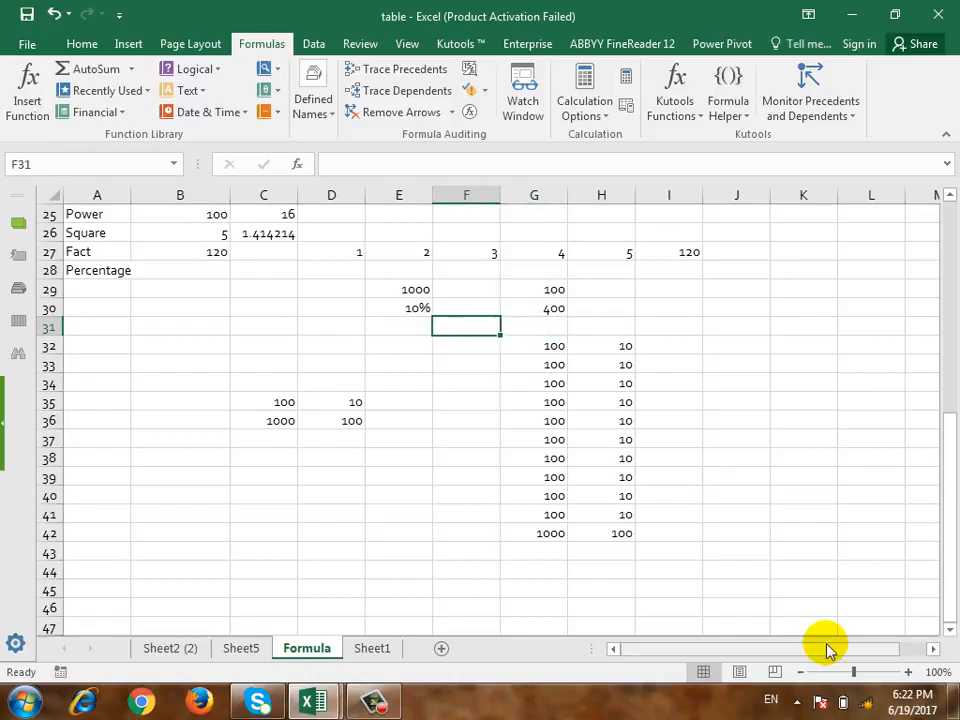
scroll(690, 410, up, 2)
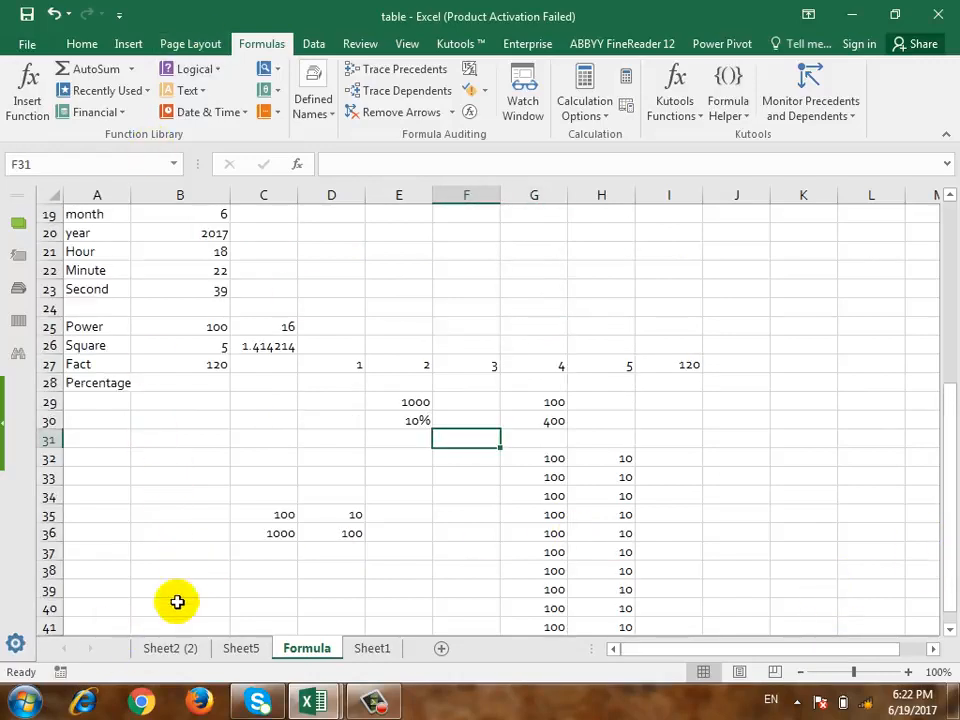
click(180, 650)
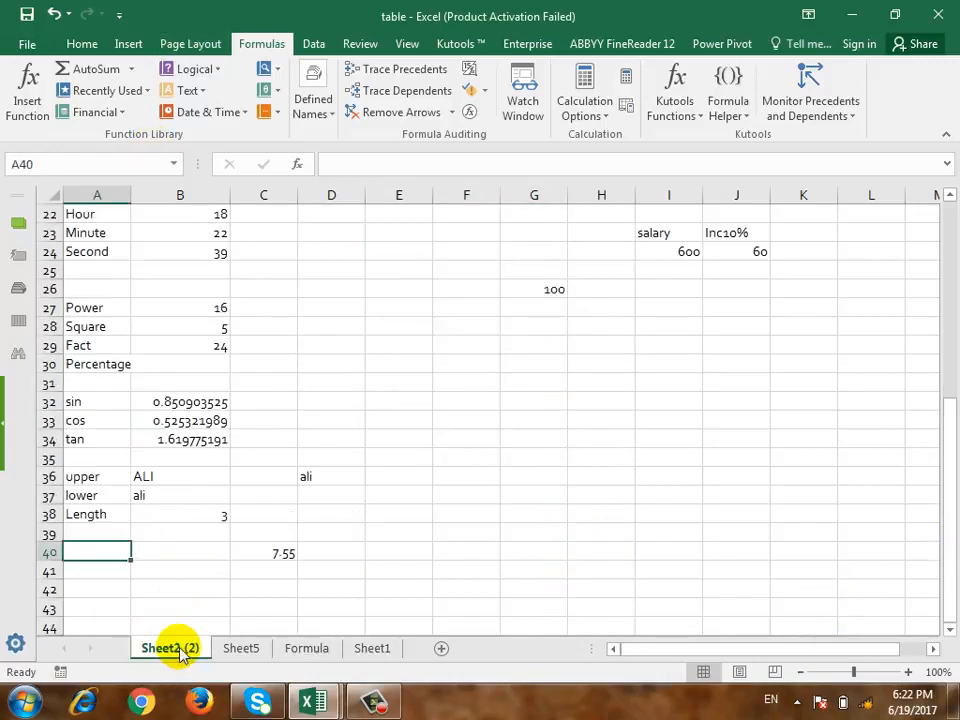
click(322, 648)
click(99, 430)
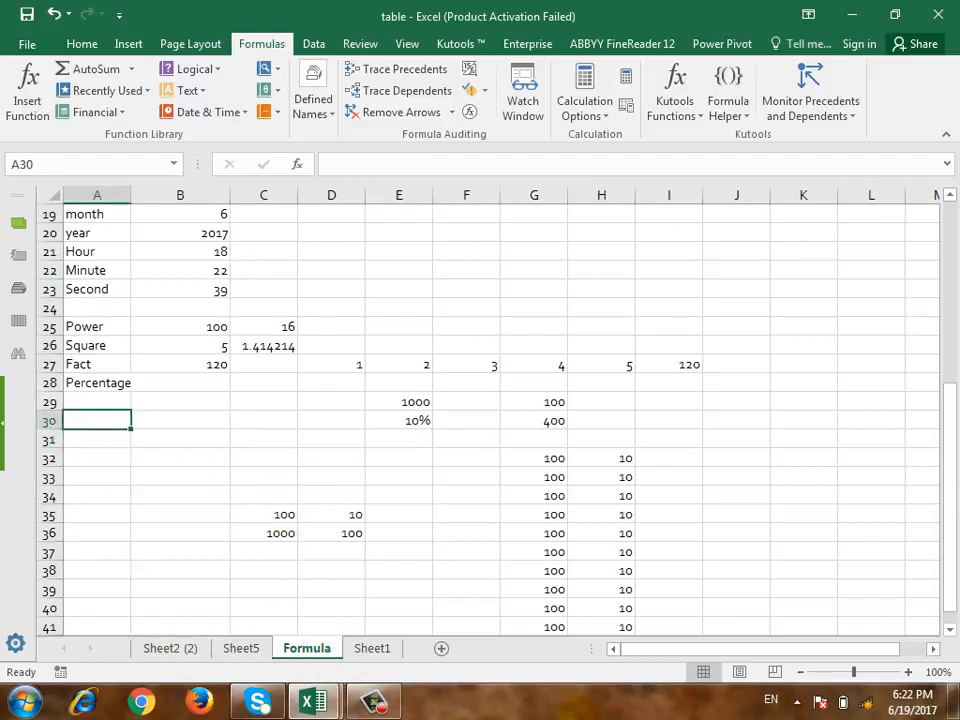
text(Sin)
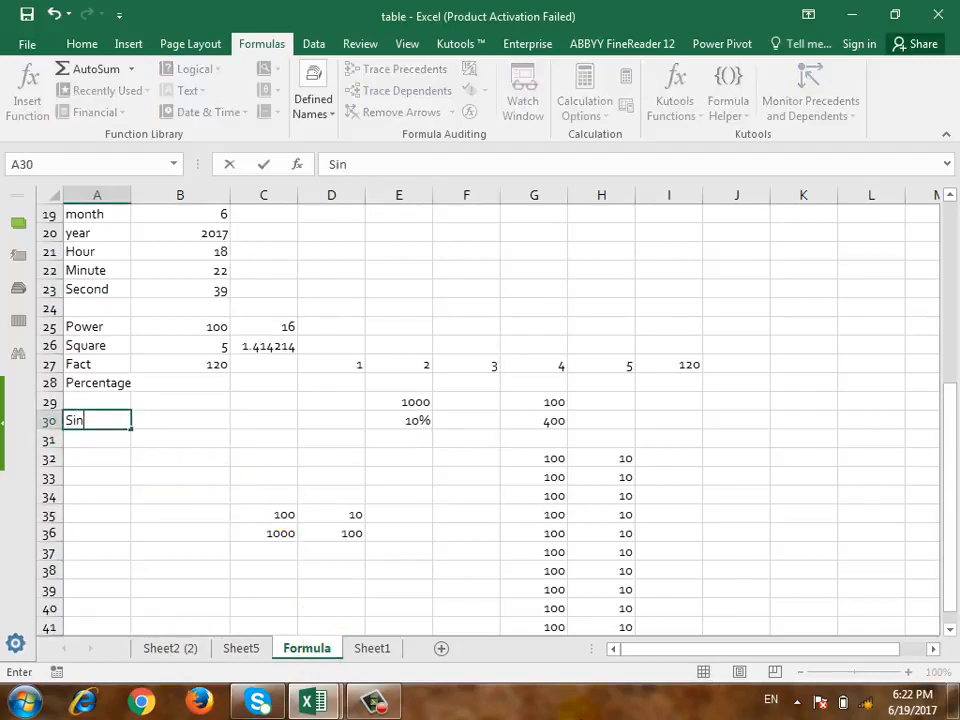
key(Return)
text(Cos)
key(Return)
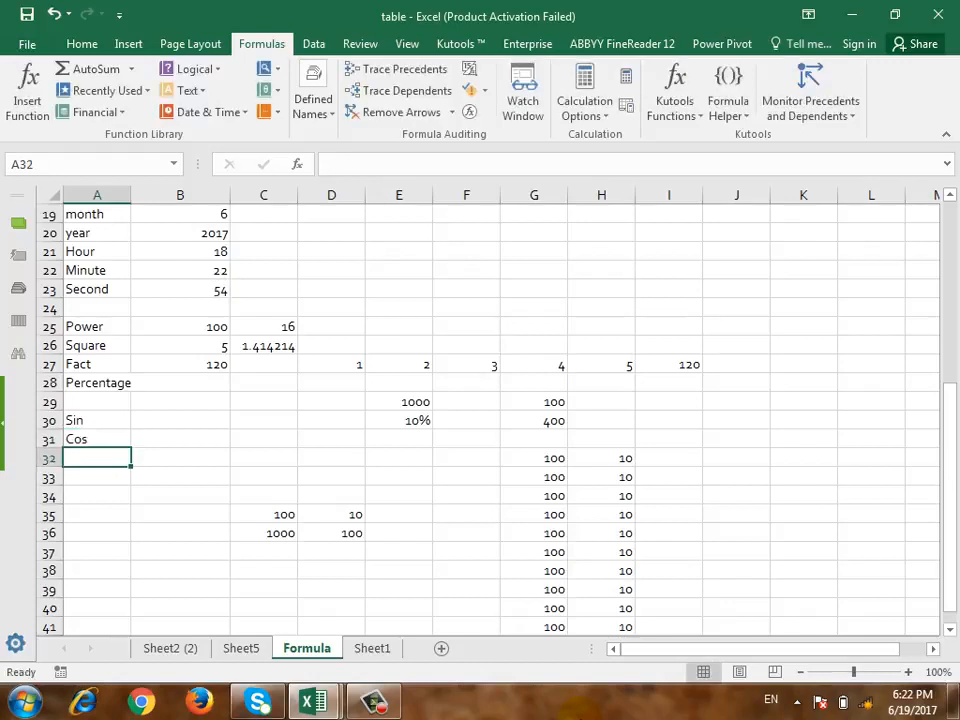
text(Tan)
click(180, 439)
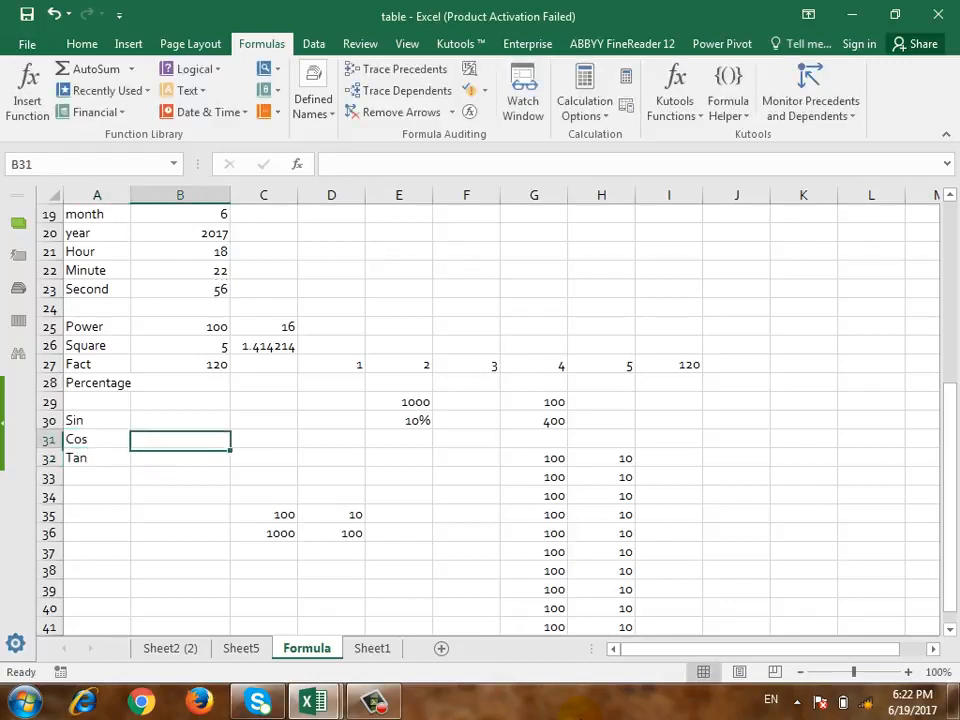
Calculate the sine in cell B30 with the formula =sin(90).
click(180, 420)
text(=)
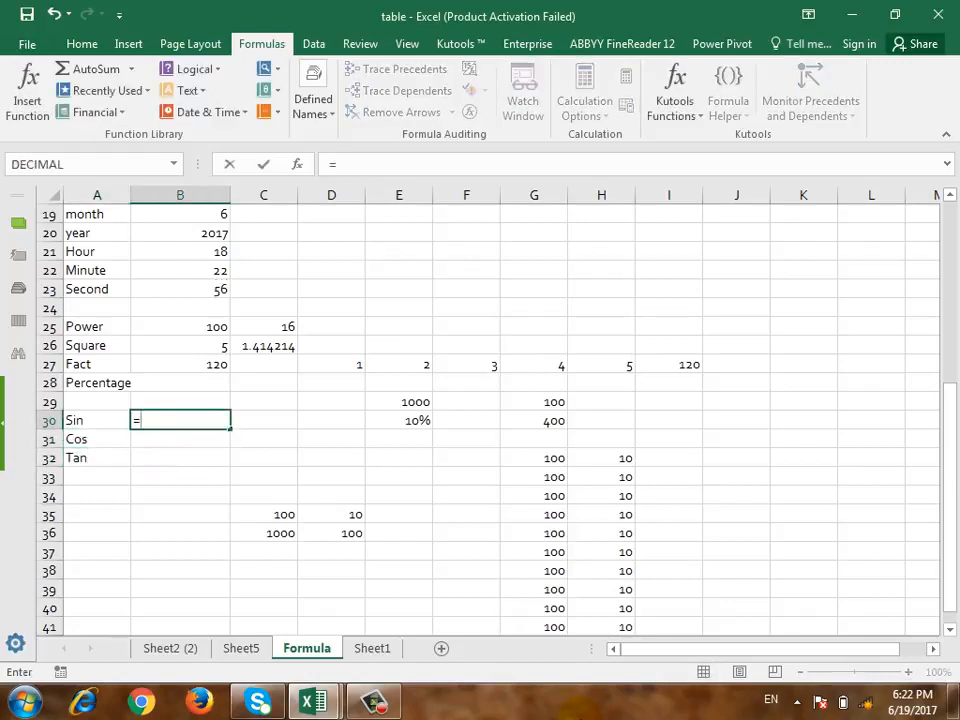
text(sing)
key(BackSpace)
text(()
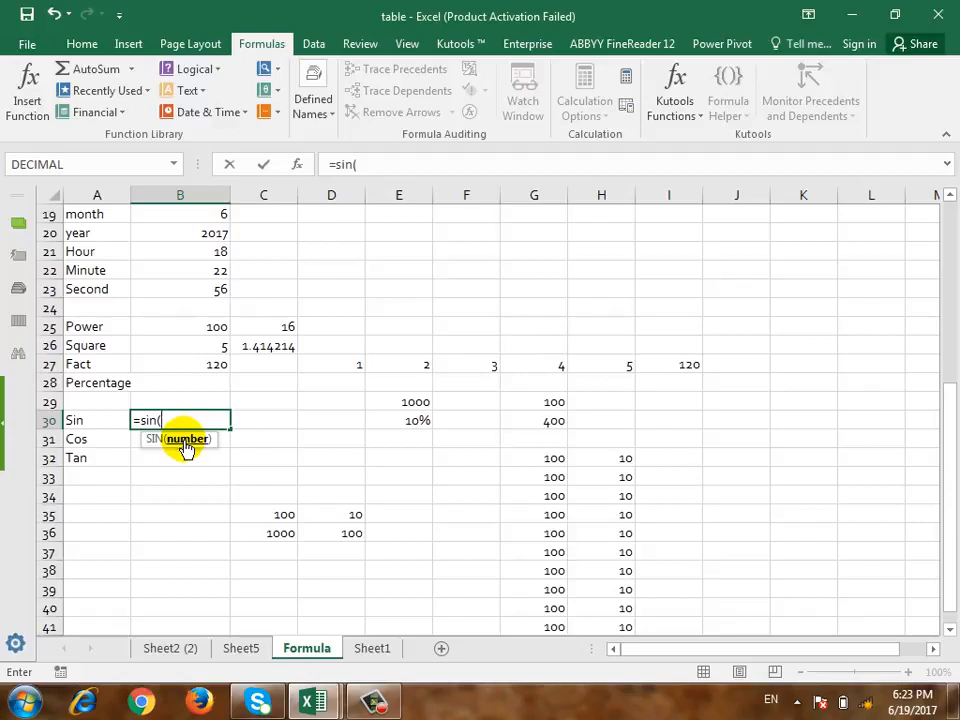
text(90))
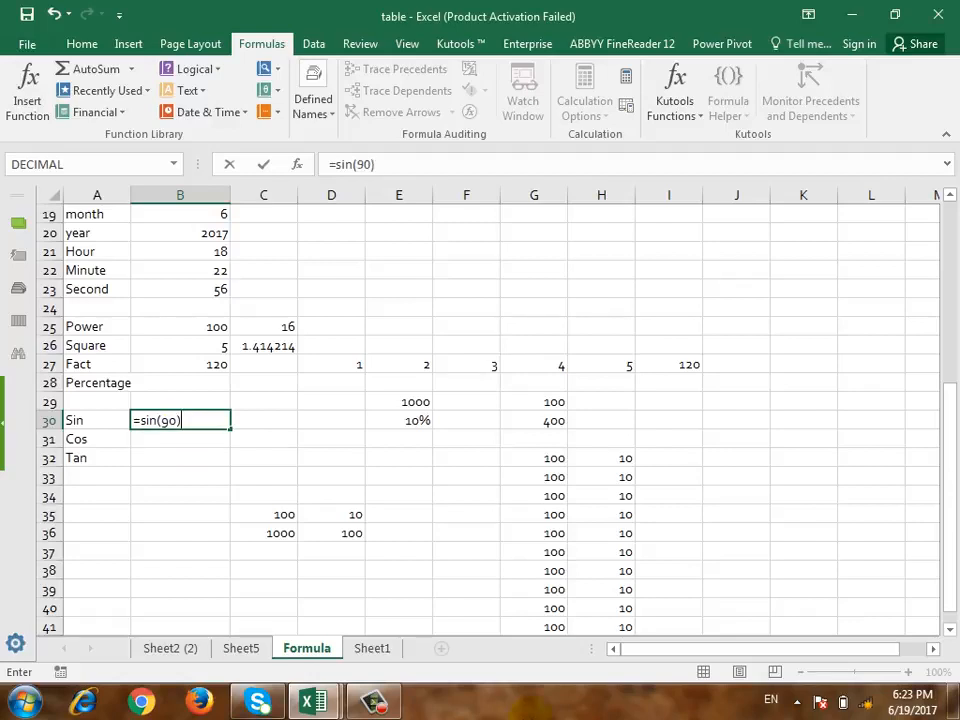
key(Return)
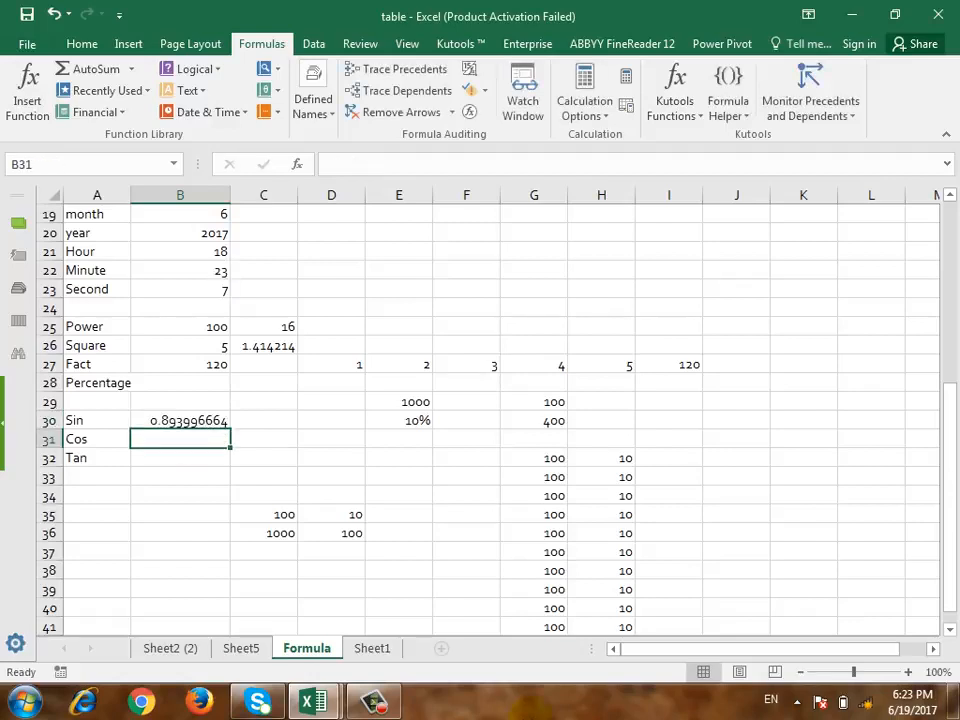
Calculate the cosine in cell B31 with the formula =cos(45).
text(=cos)
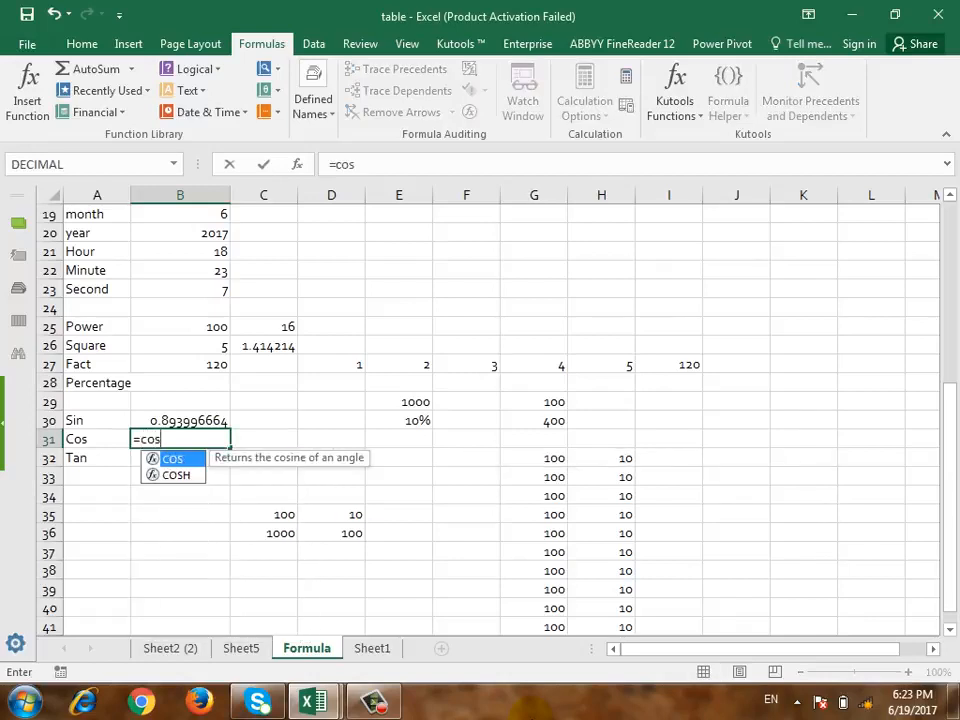
text(()
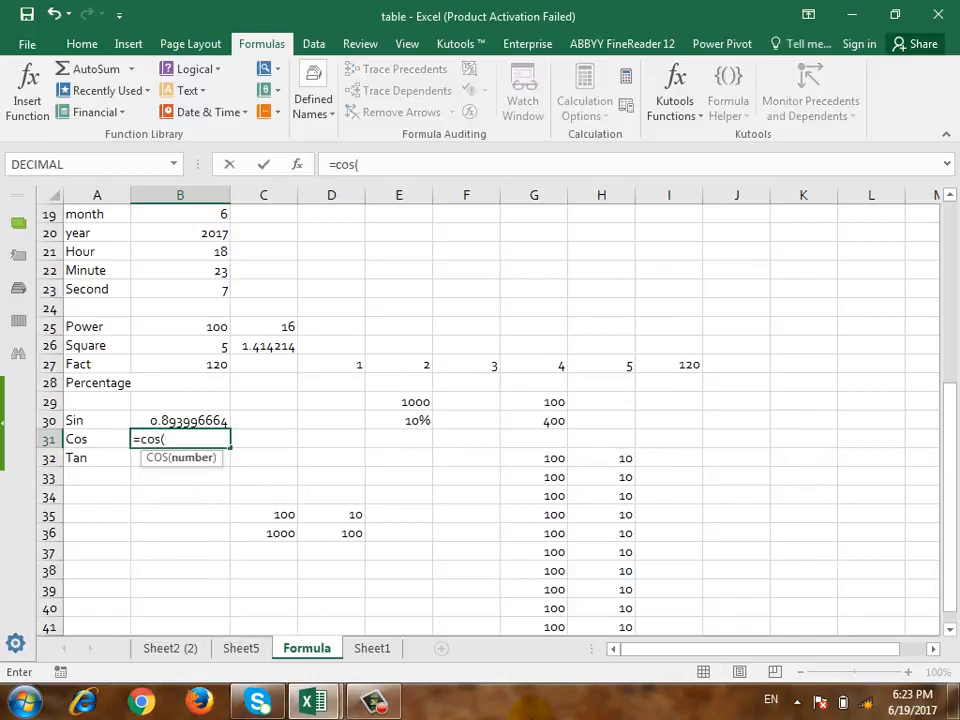
text(45))
key(Return)
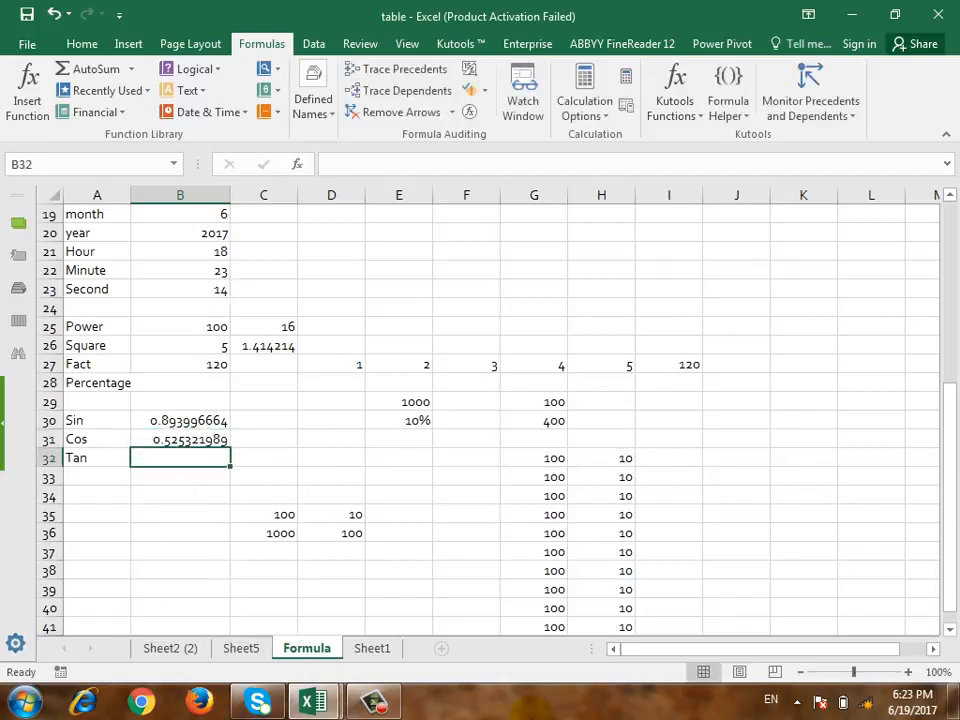
Calculate the tangent in cell B32 with the formula =tan(45).
text(=t)
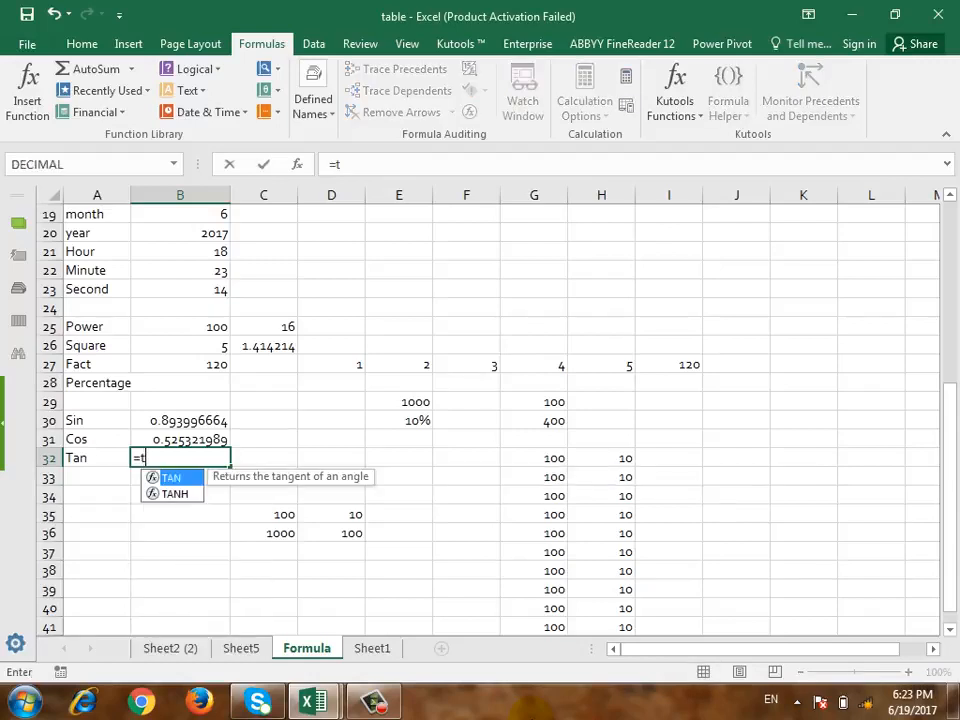
text(an()
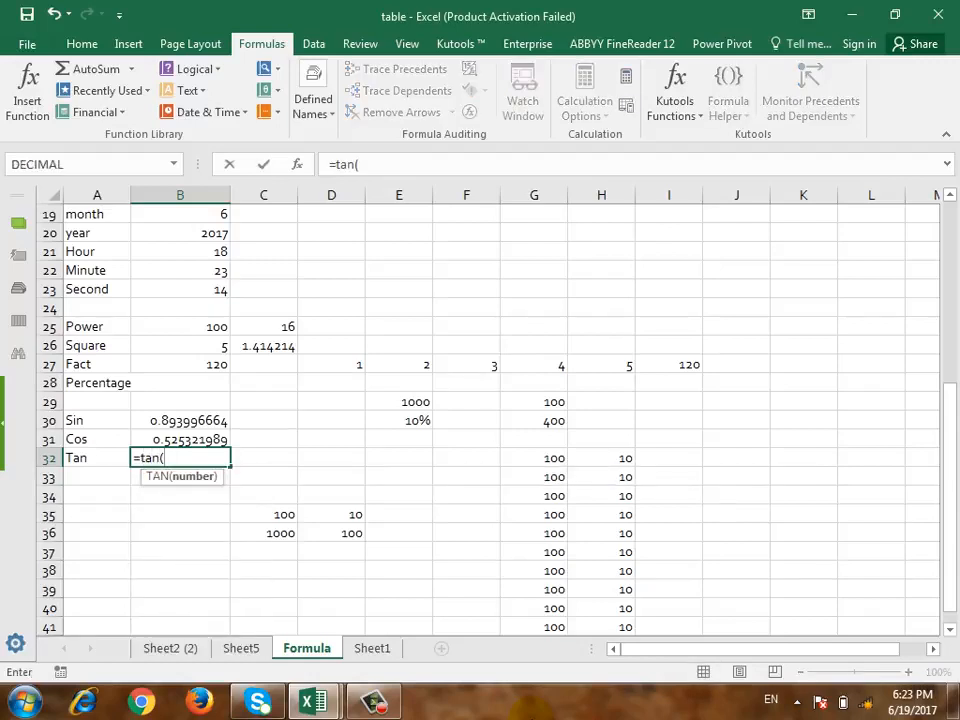
text(45))
key(Return)
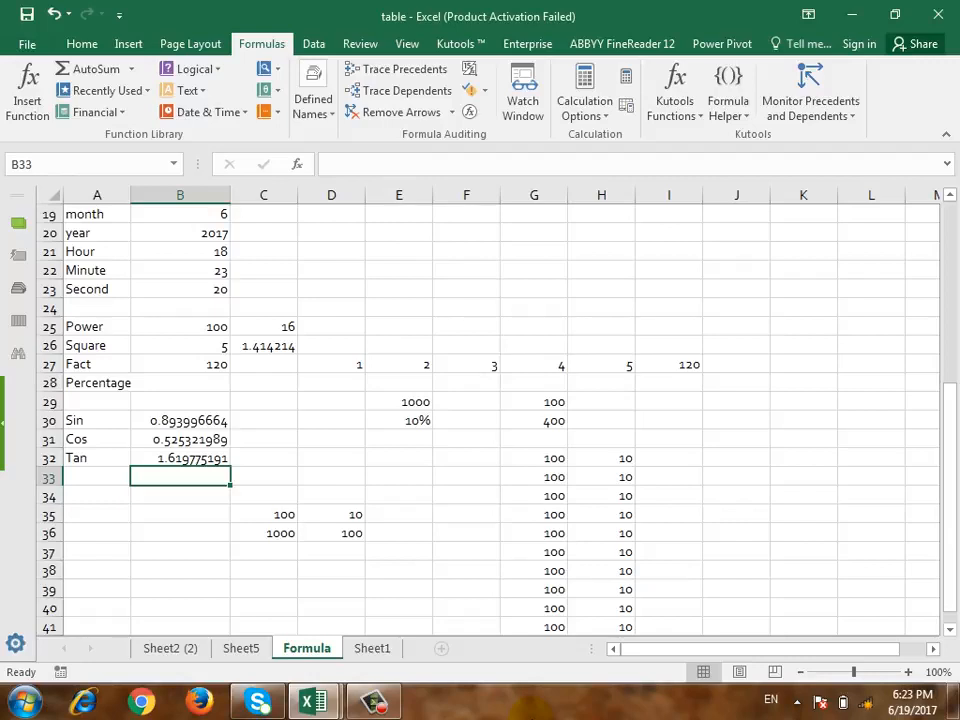
Label cells A34, A35 and A36 Upper, Lower and Proper.
click(86, 513)
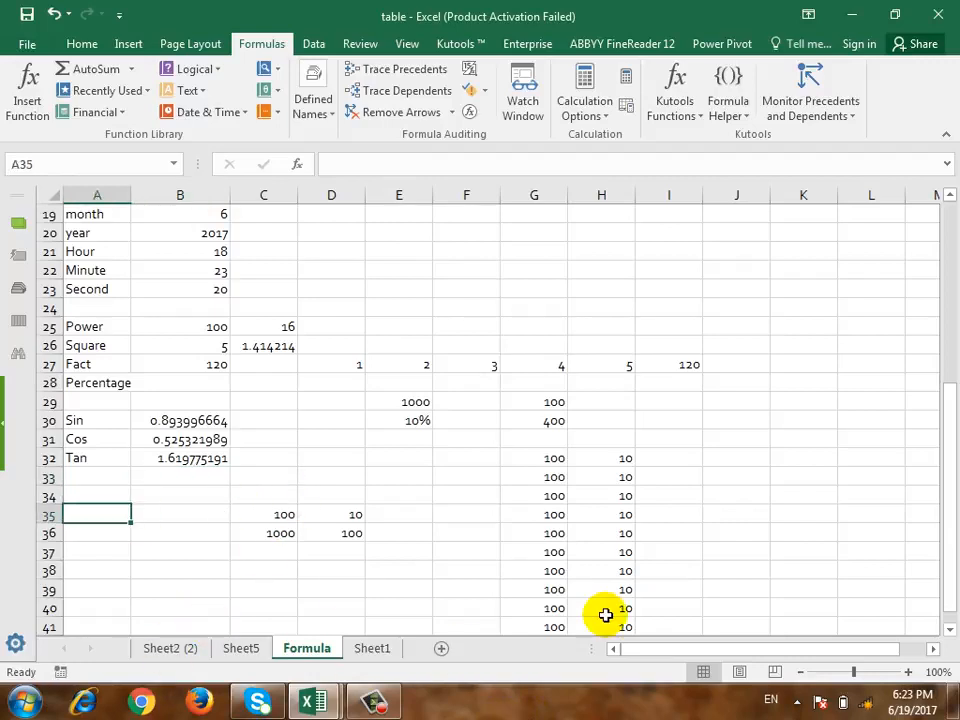
key(Up)
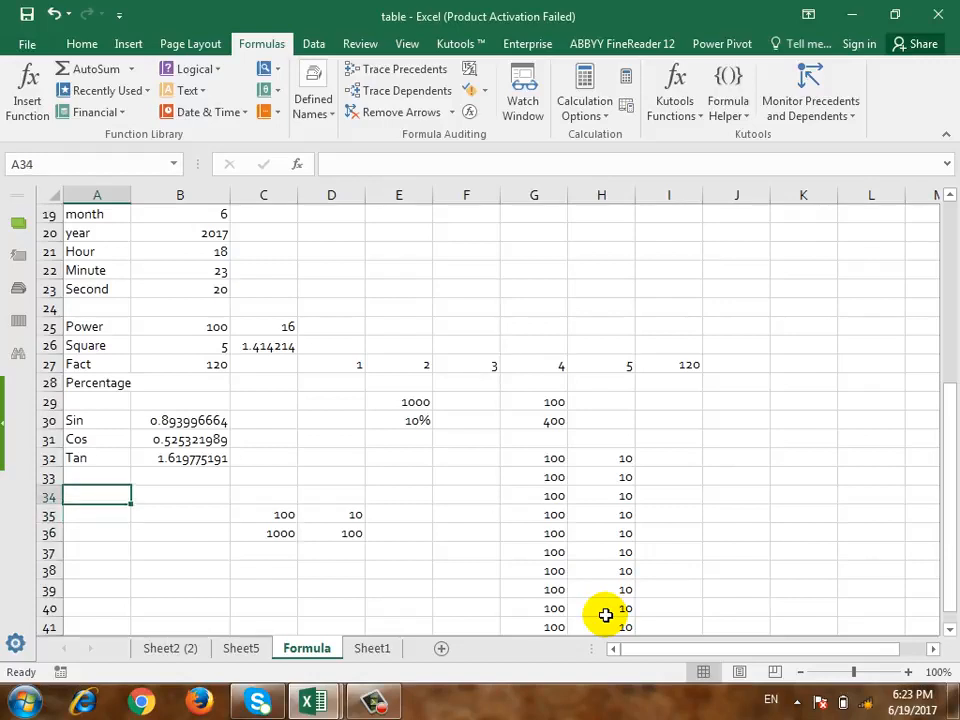
text(Upper)
key(Return)
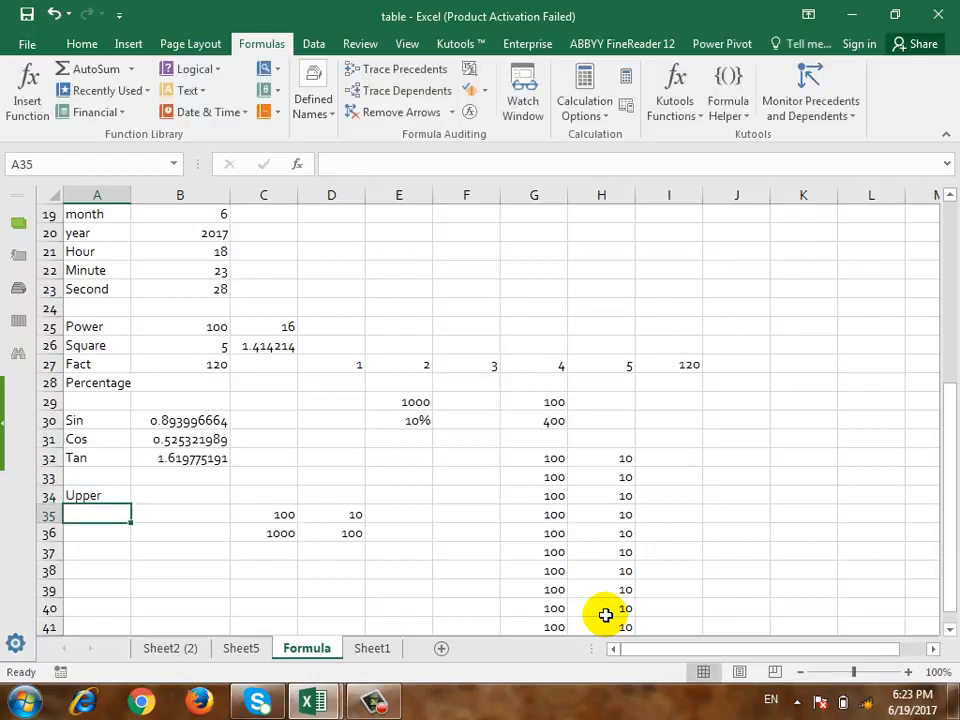
text(Lower)
key(Return)
text(Proper)
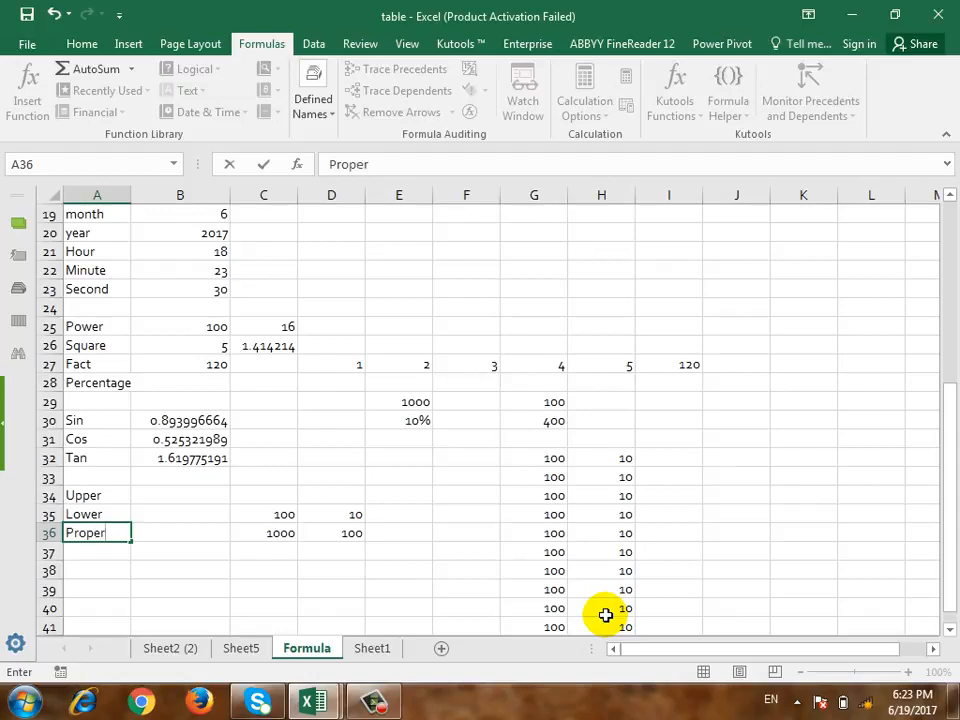
key(Return)
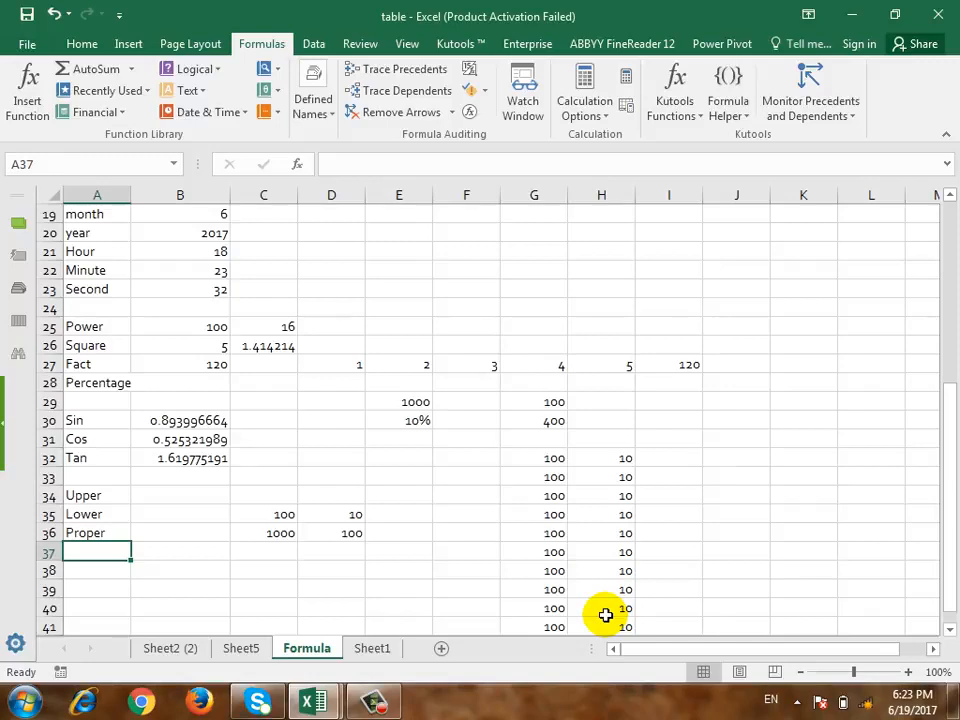
Enter a sample full name in all lowercase letters in cell F35.
key(Right)
key(Right)
key(Right)
key(Right)
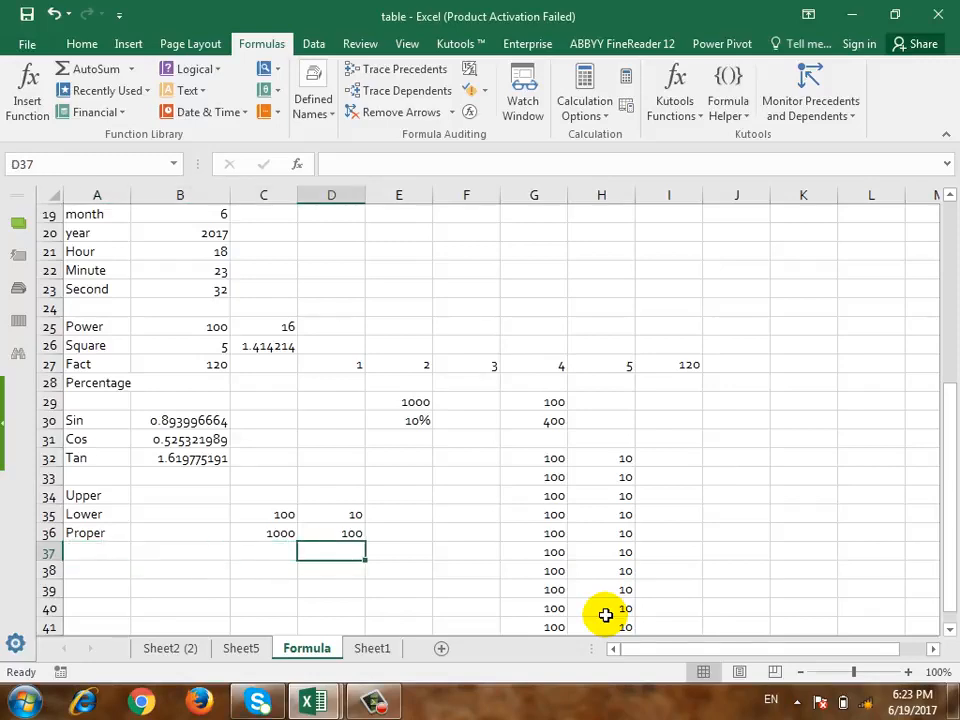
key(Up)
key(Up)
key(Right)
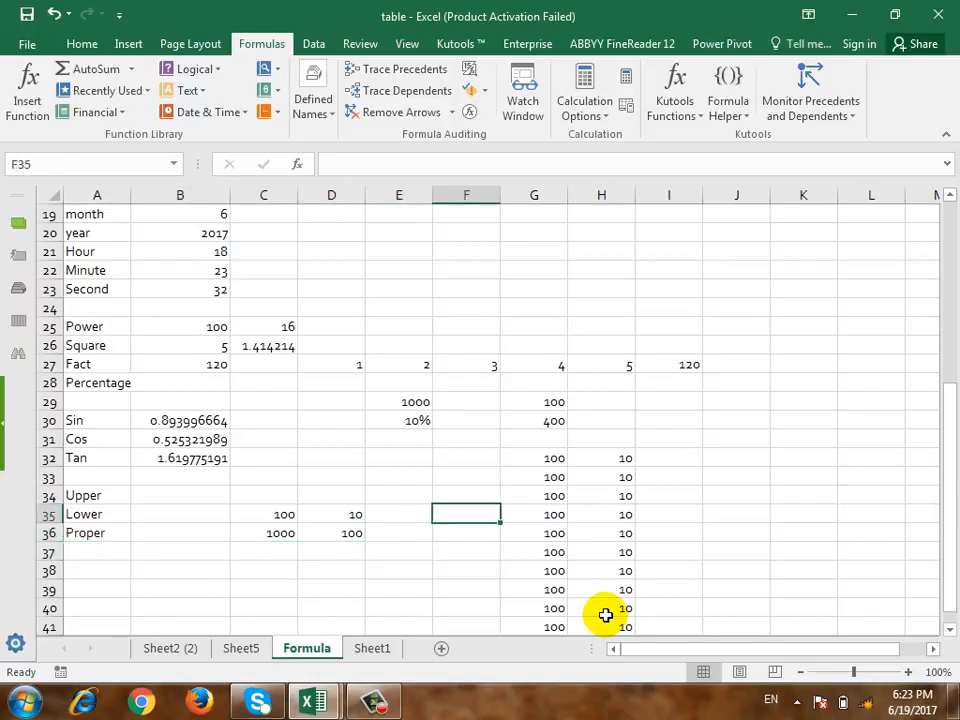
text(ali khan)
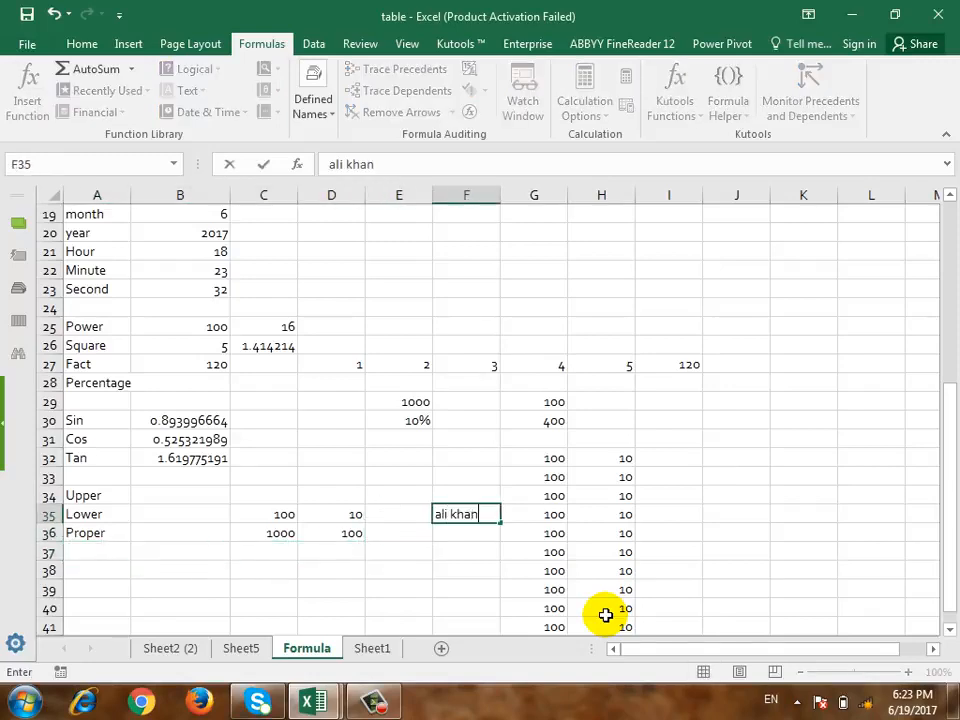
key(Return)
Enter a second sample full name in all capital letters in cell F37, and autofit the width of column F.
key(Return)
text(ALI)
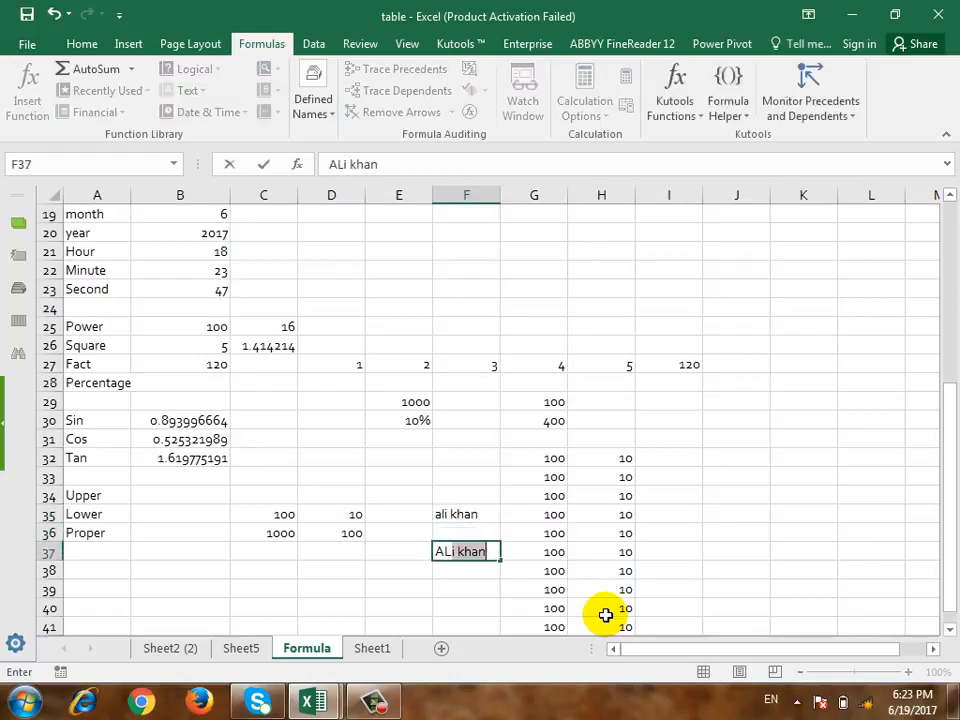
key(BackSpace)
key(BackSpace)
key(BackSpace)
key(BackSpace)
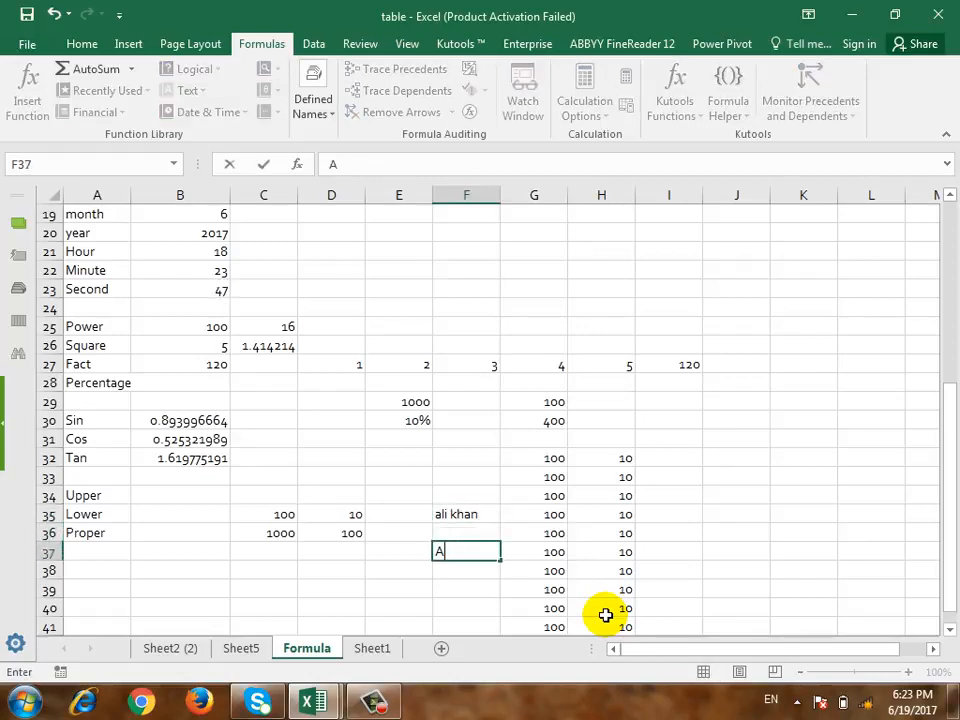
text(WALI KHAN)
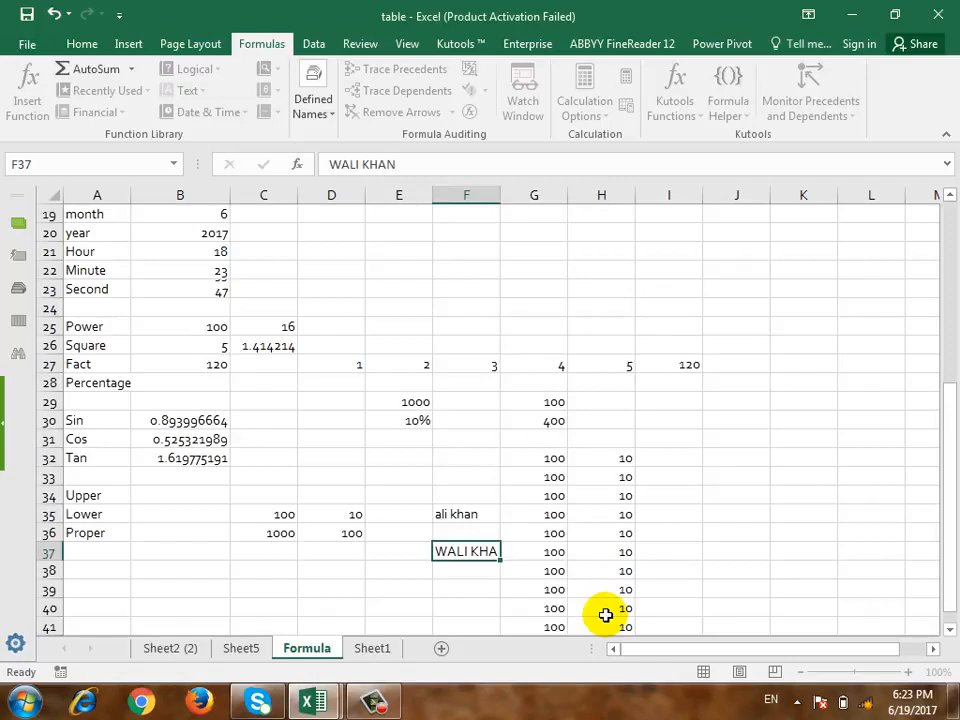
key(Return)
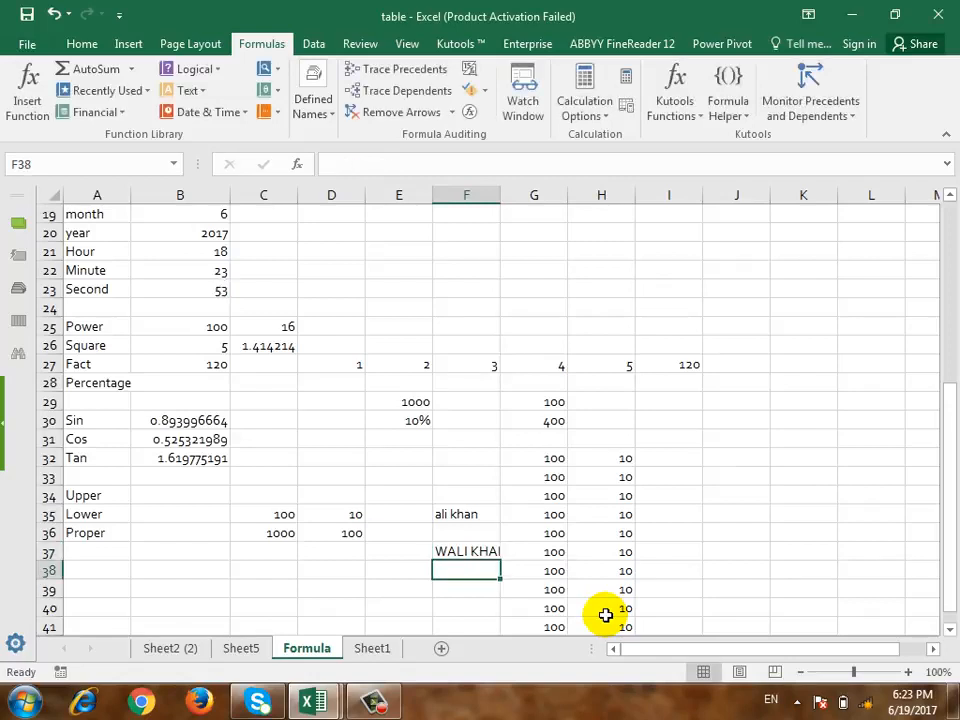
double_click(502, 195)
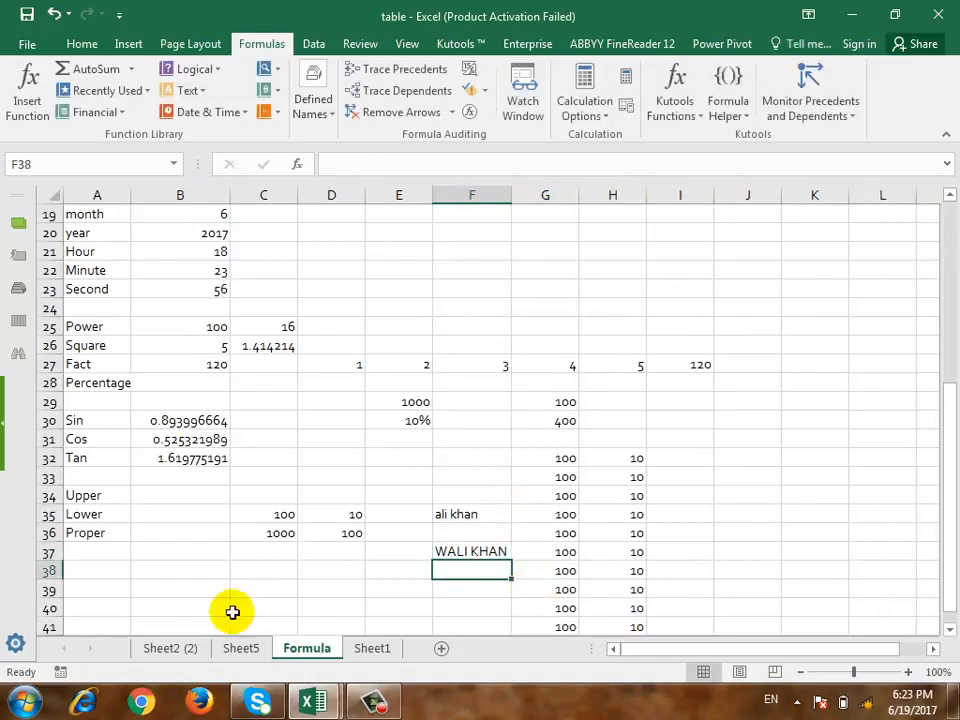
click(182, 490)
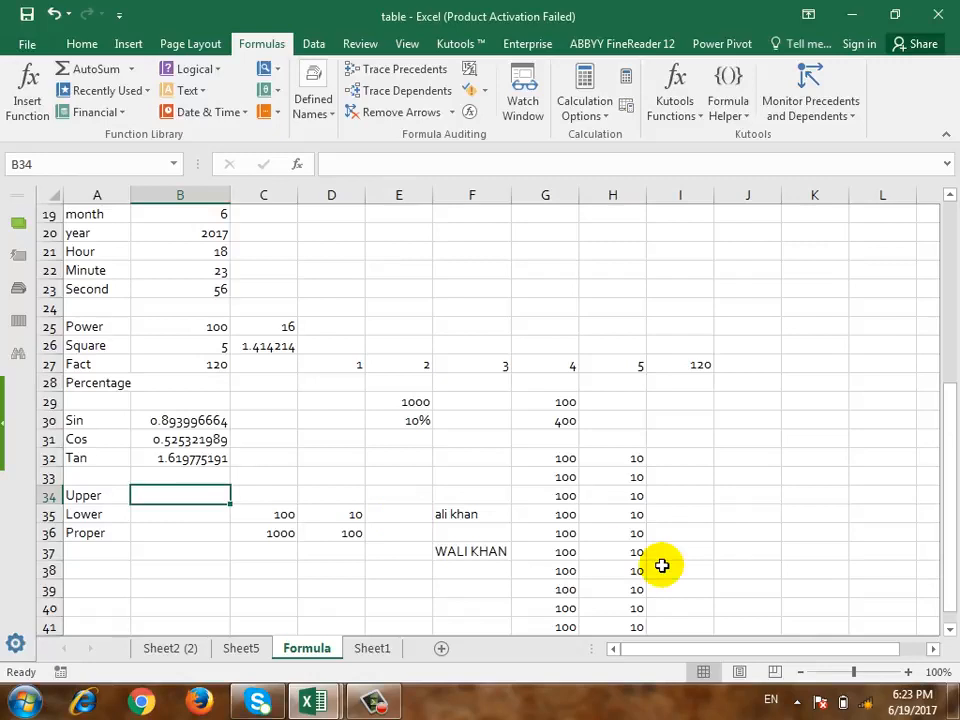
text(=)
key(BackSpace)
key(Return)
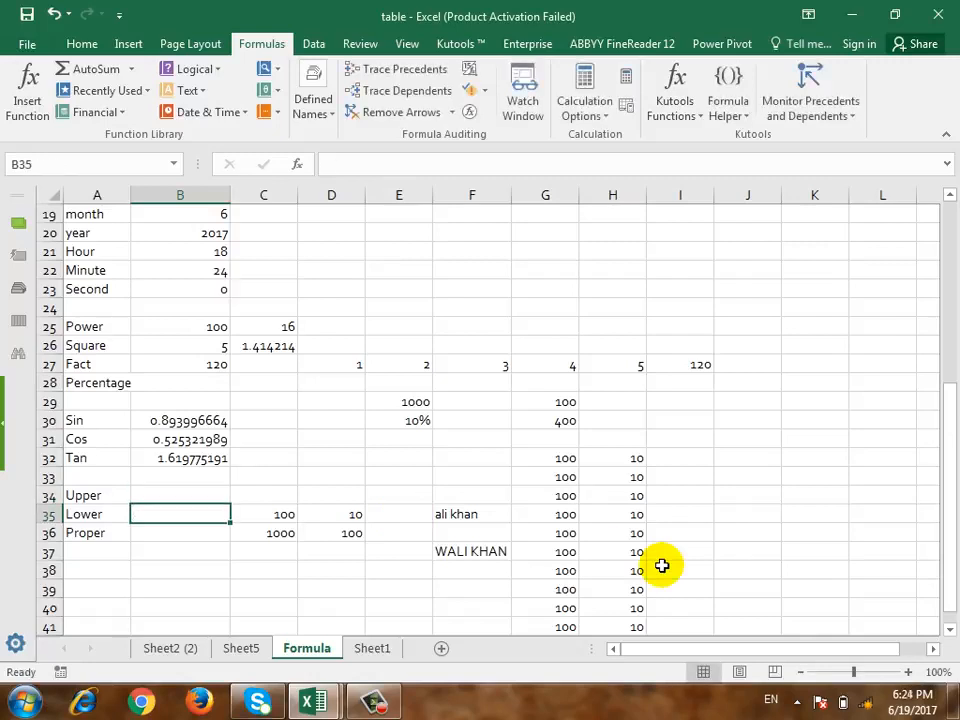
text(=UP)
key(BackSpace)
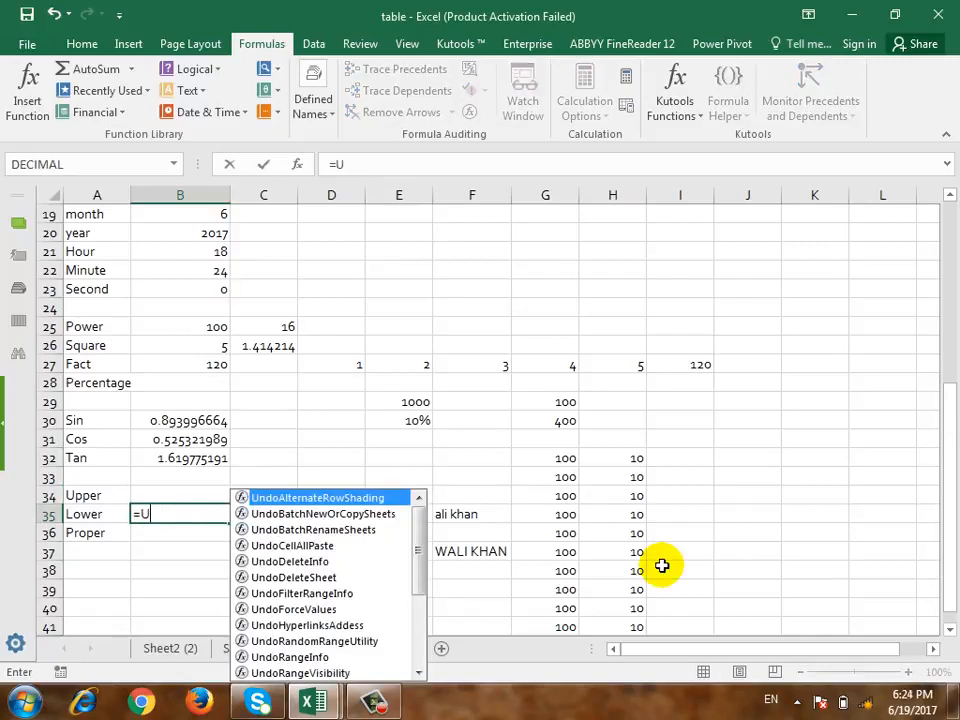
key(BackSpace)
key(BackSpace)
key(Up)
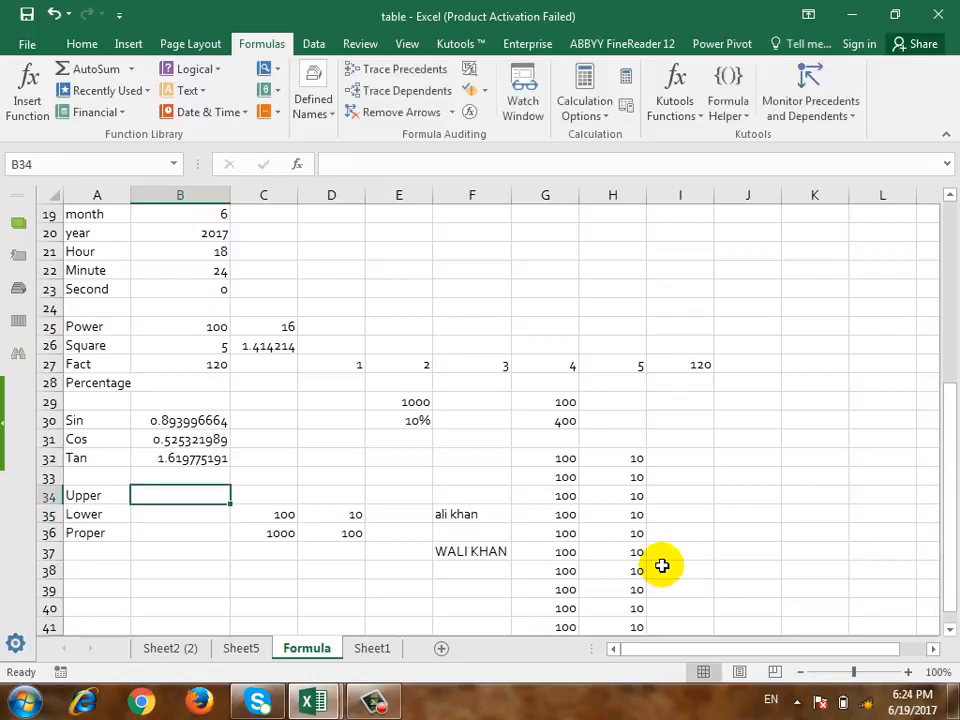
Convert the lowercase name to capitals in cell B34 with the formula =UPPER(F35).
text(=UPPER()
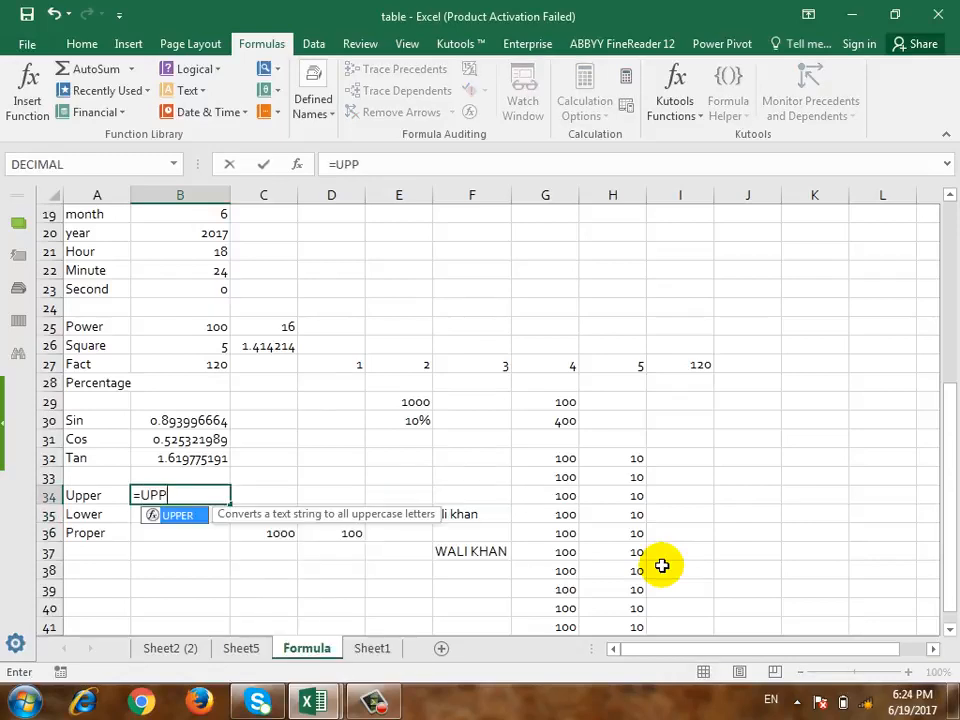
click(467, 511)
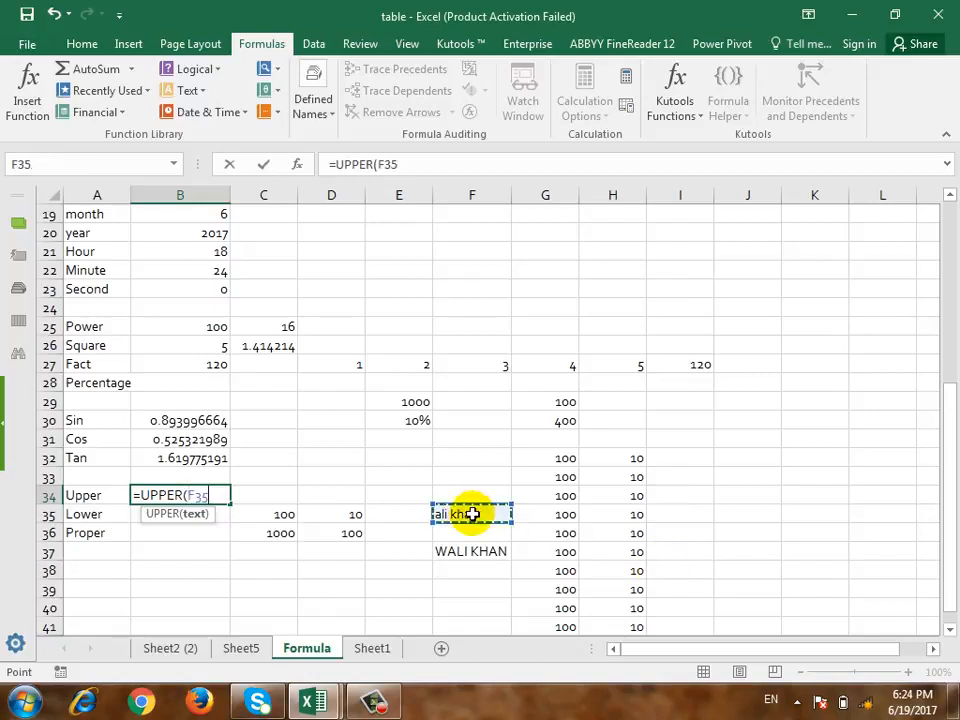
text())
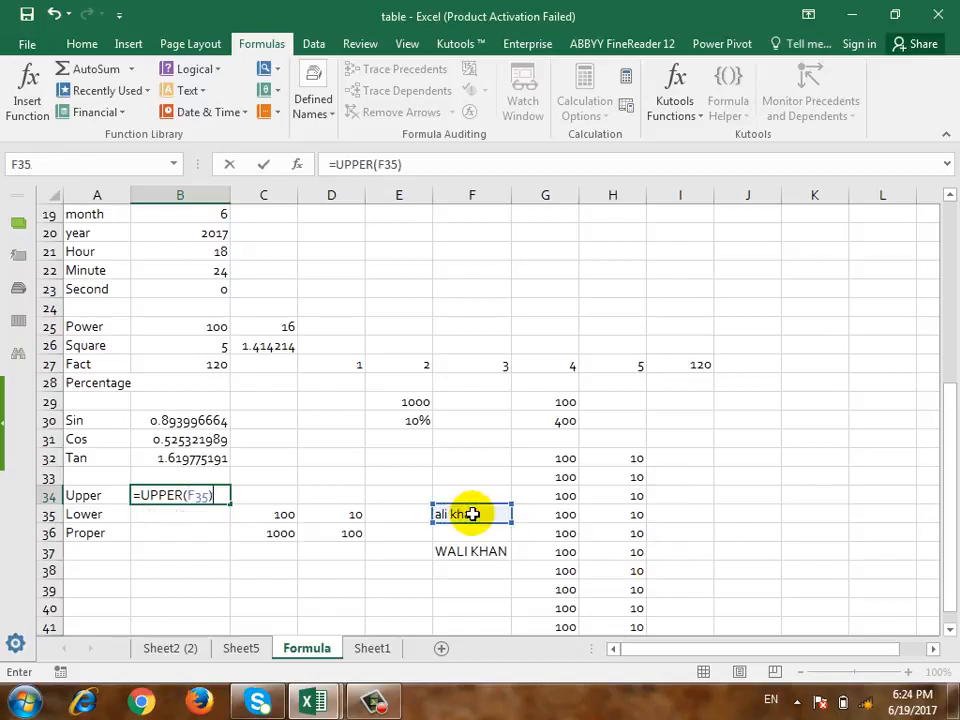
key(Return)
key(Up)
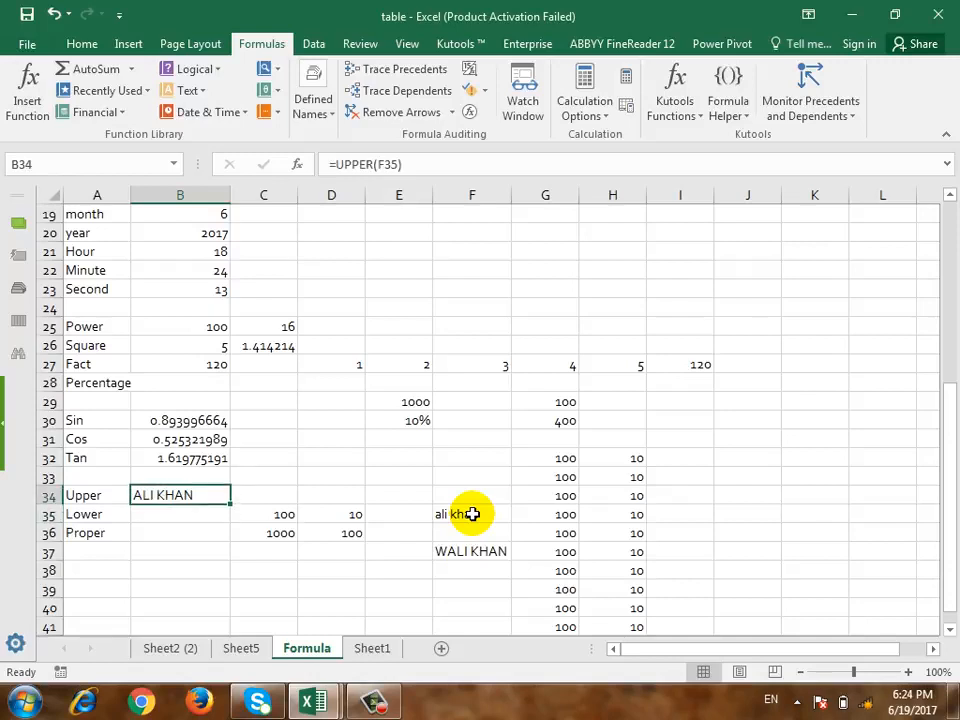
Convert the capitalised name to lowercase in cell B35 with the formula =LOWER(F37).
key(Down)
text(=)
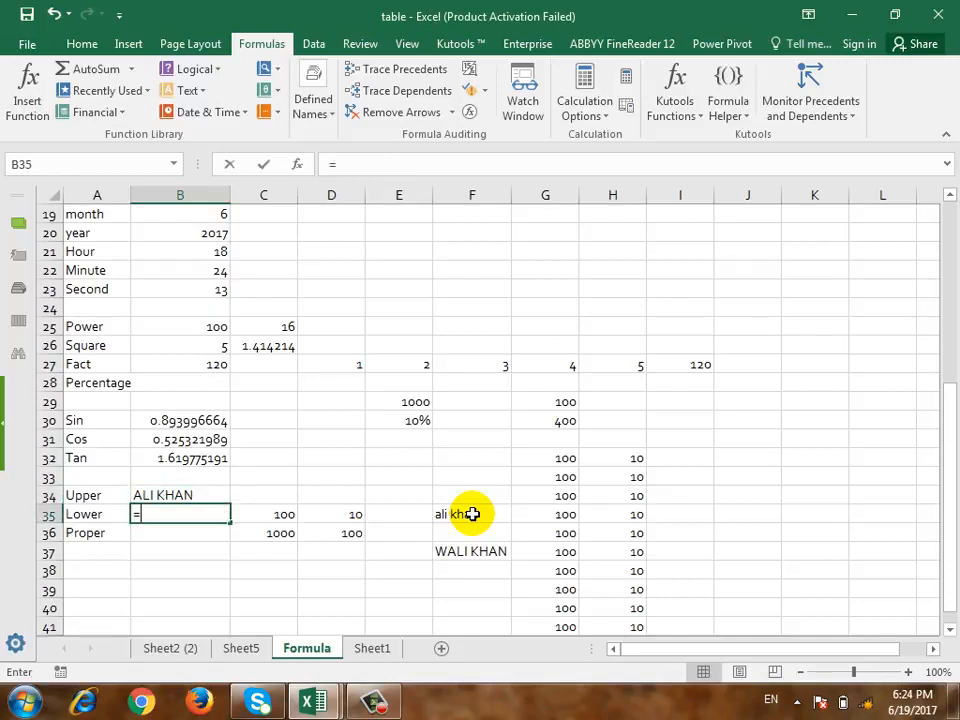
text(LOWER()
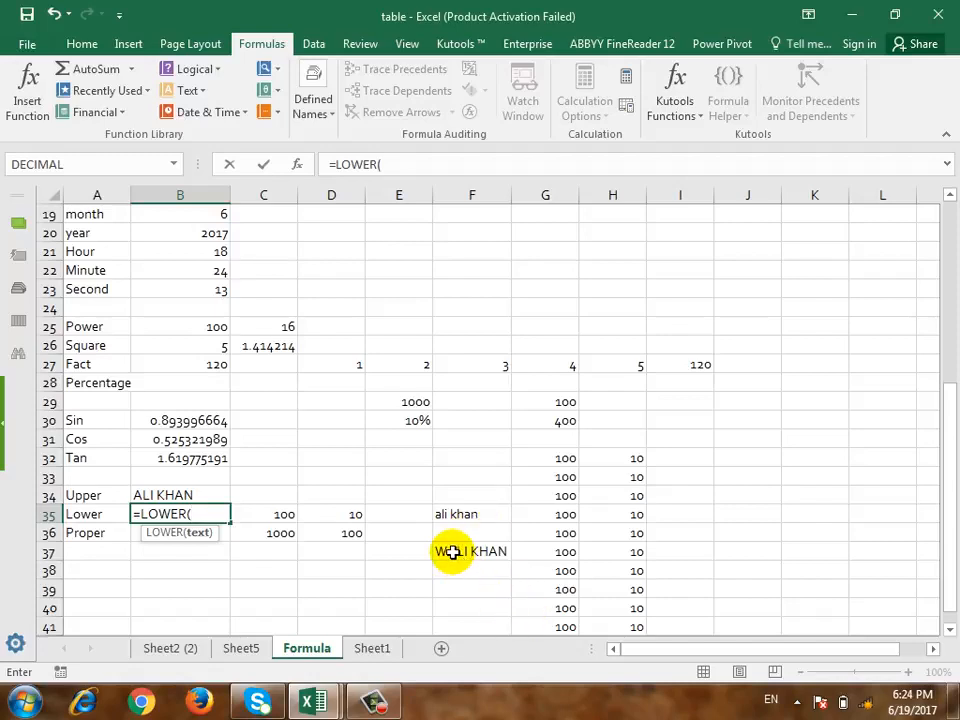
click(446, 553)
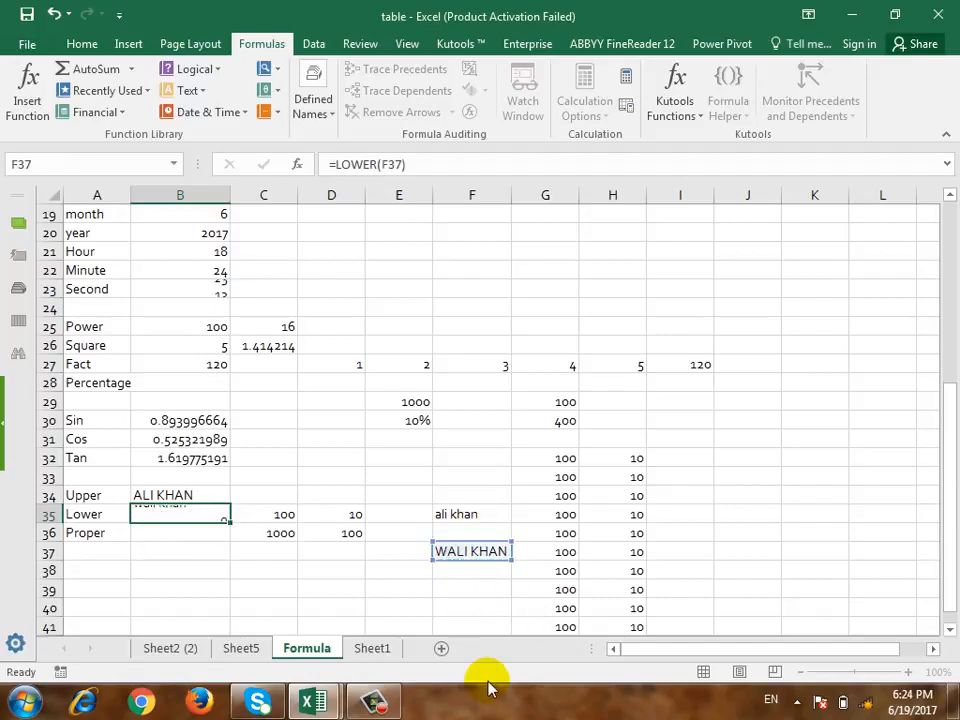
key(Return)
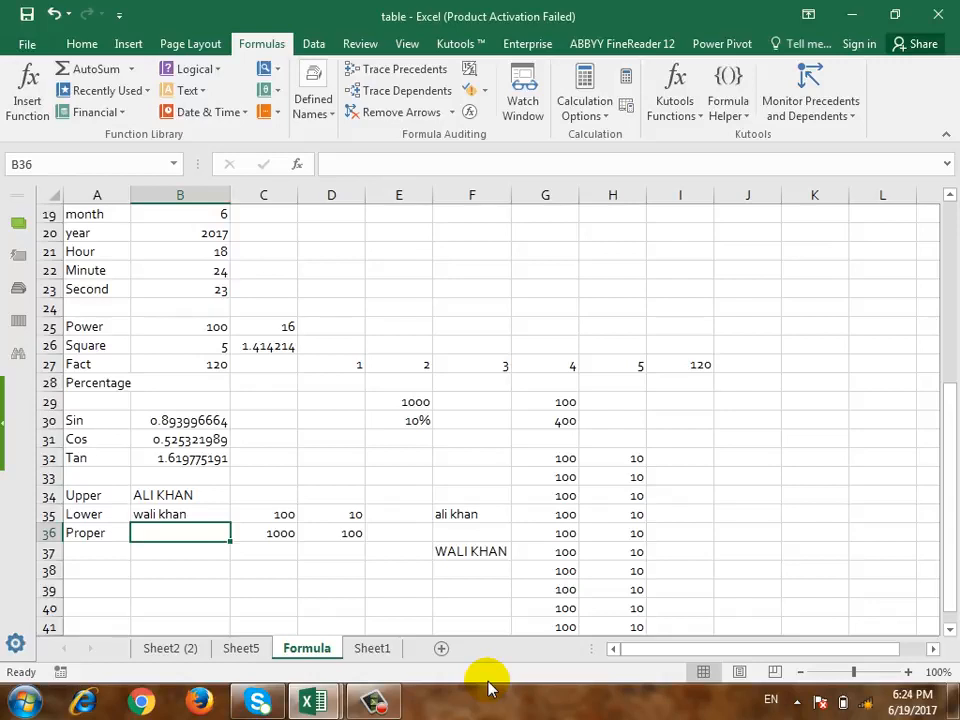
Convert the all-capitals name in F37 to proper case in cell B36 with the PROPER function.
text(=PRO)
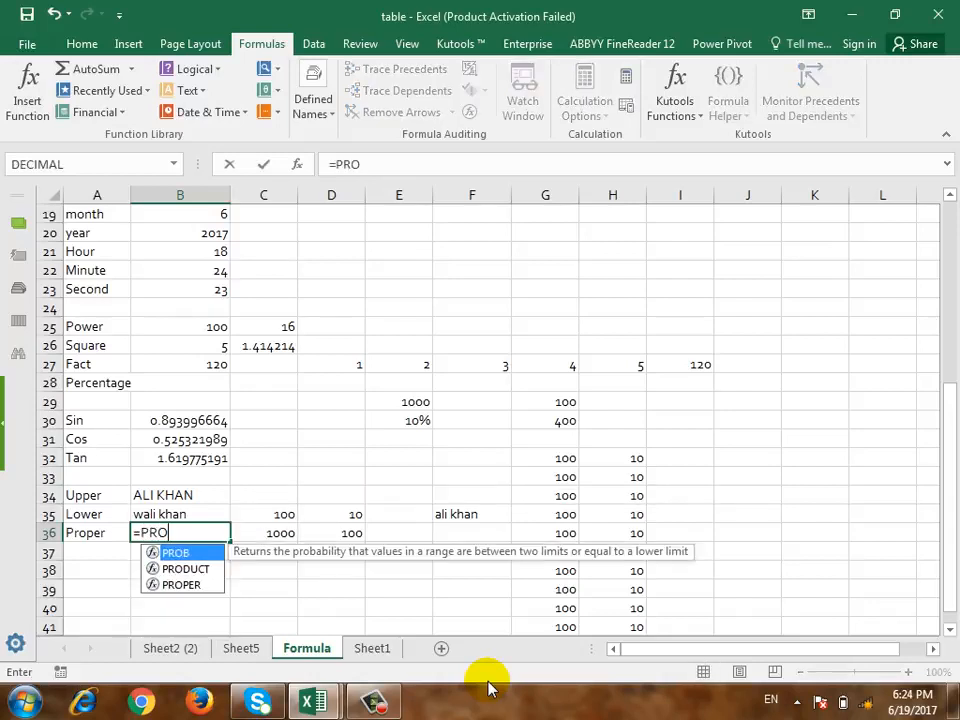
key(Down)
key(Down)
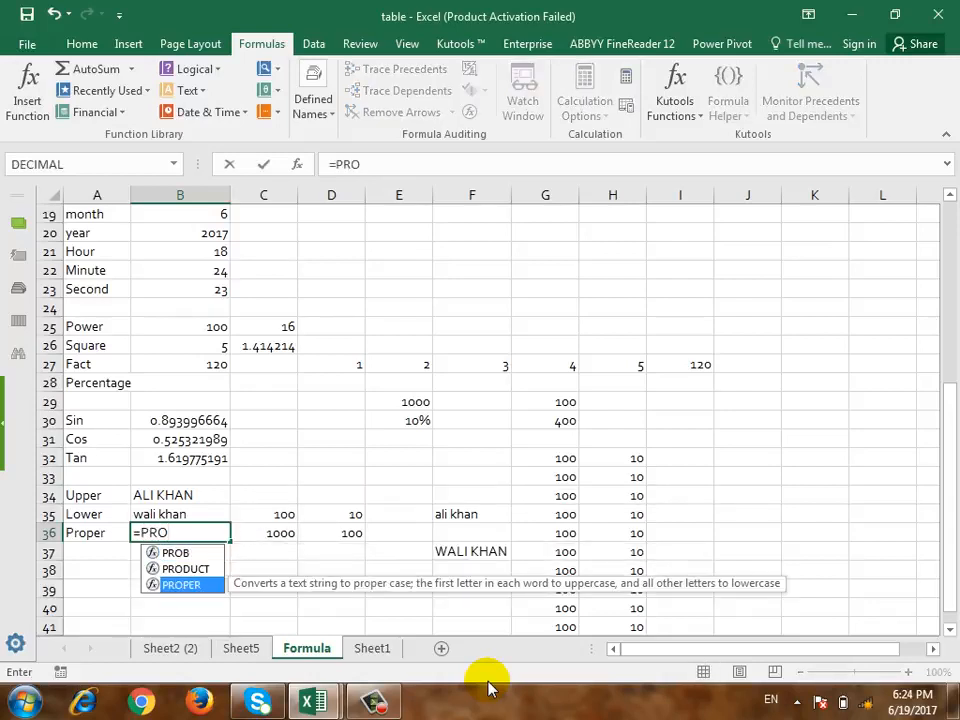
text(PER()
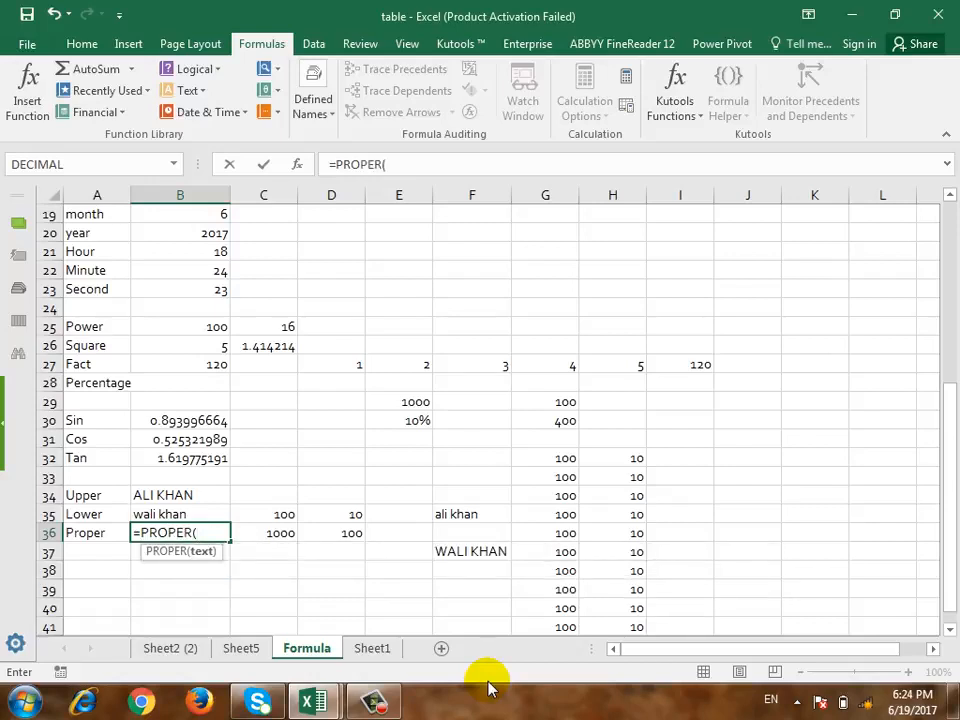
click(474, 551)
key(Return)
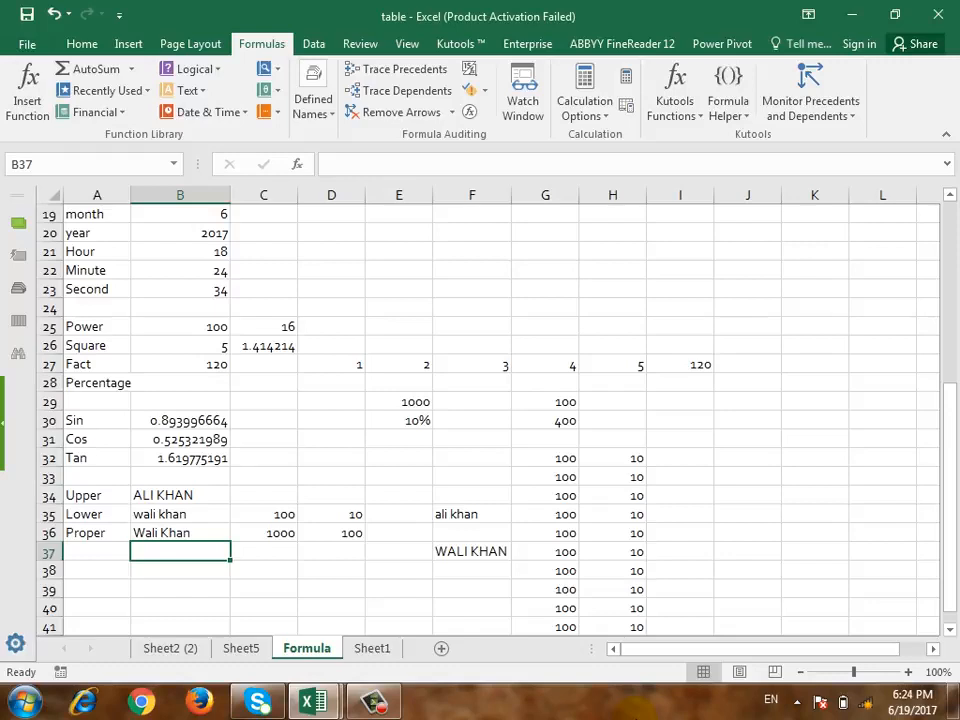
Enter the label Length in cell A37, below the Proper label.
click(97, 551)
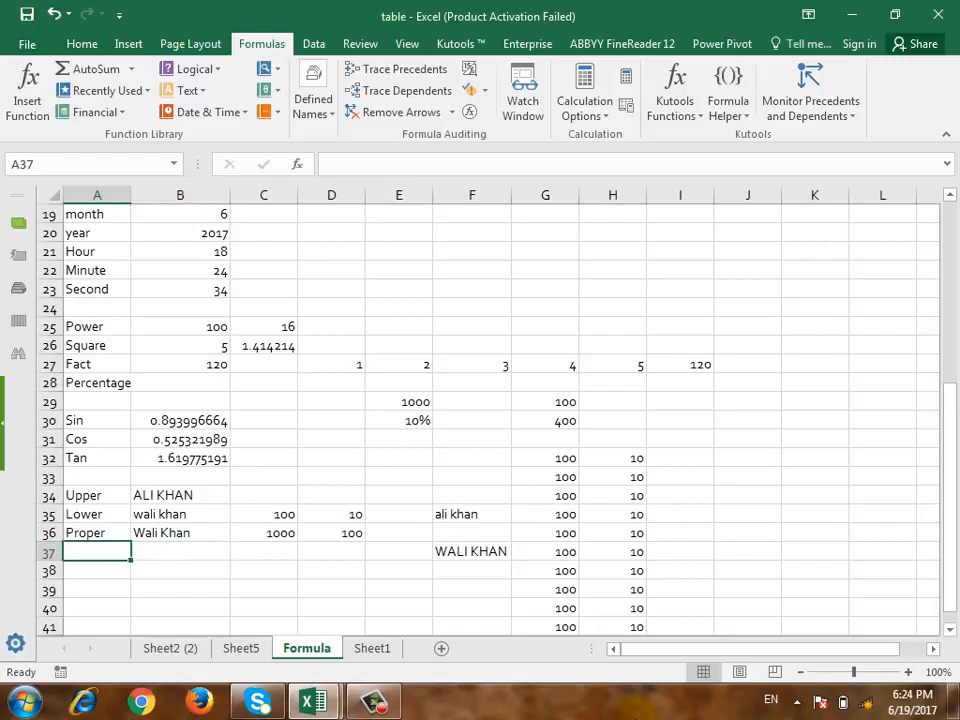
text(LE)
key(BackSpace)
key(BackSpace)
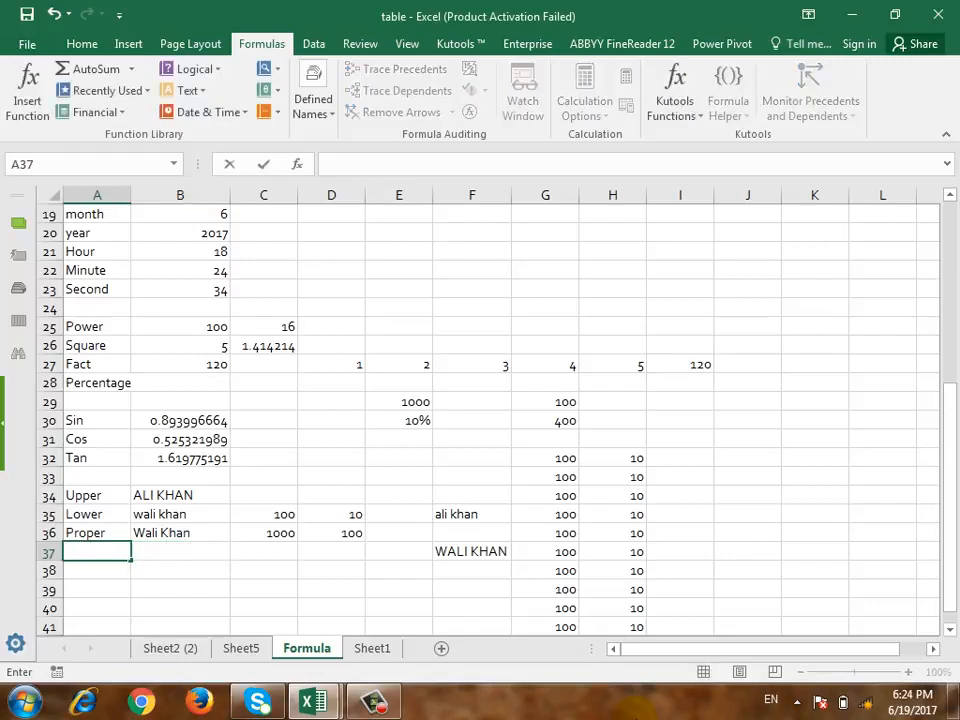
text(Lenght)
key(BackSpace)
key(BackSpace)
text(th)
key(Return)
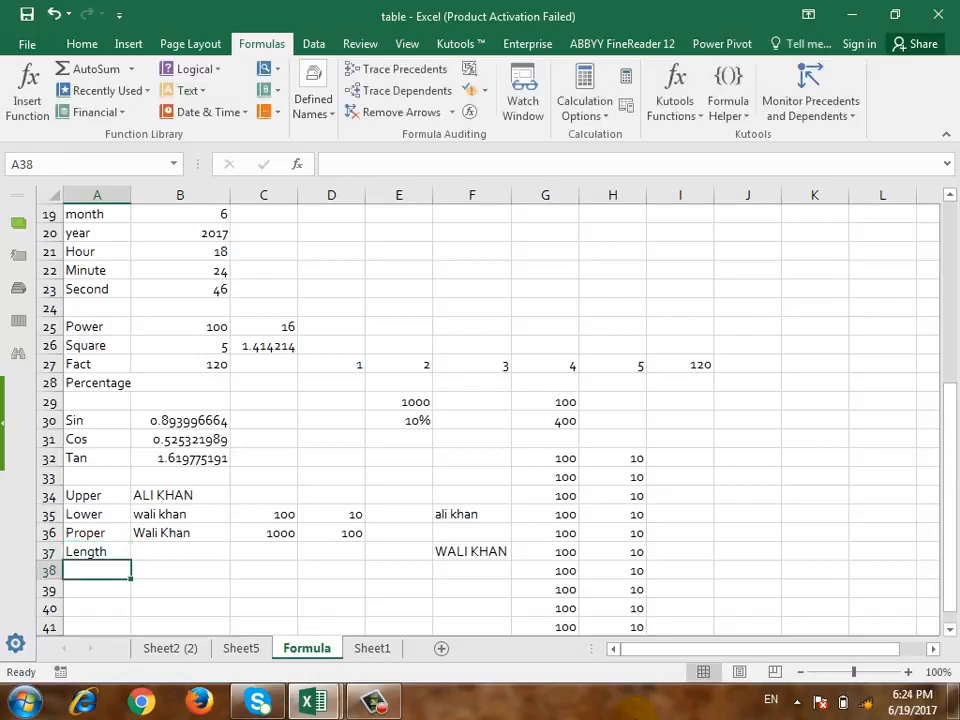
Count the characters of the name in F37 in cell B37 with the formula =LEN(F37).
click(180, 570)
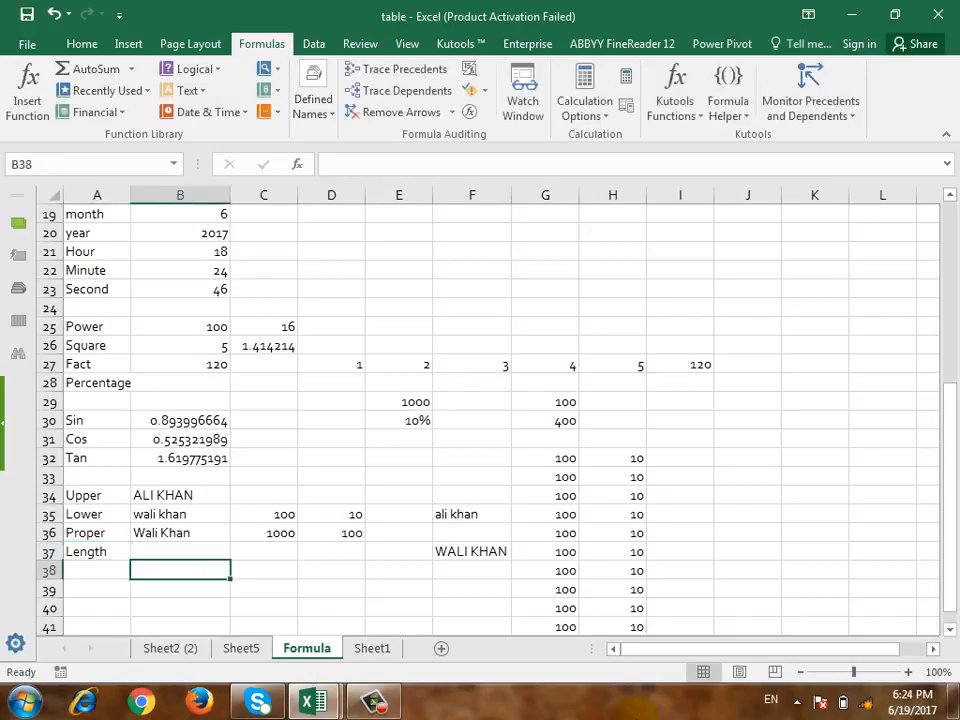
click(180, 551)
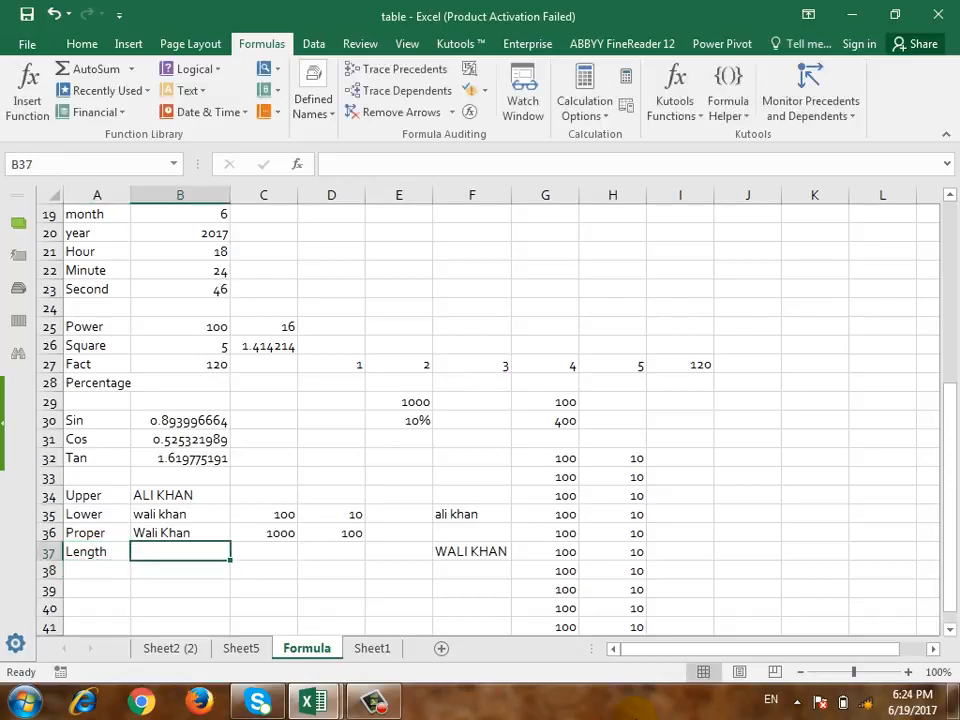
text(=l)
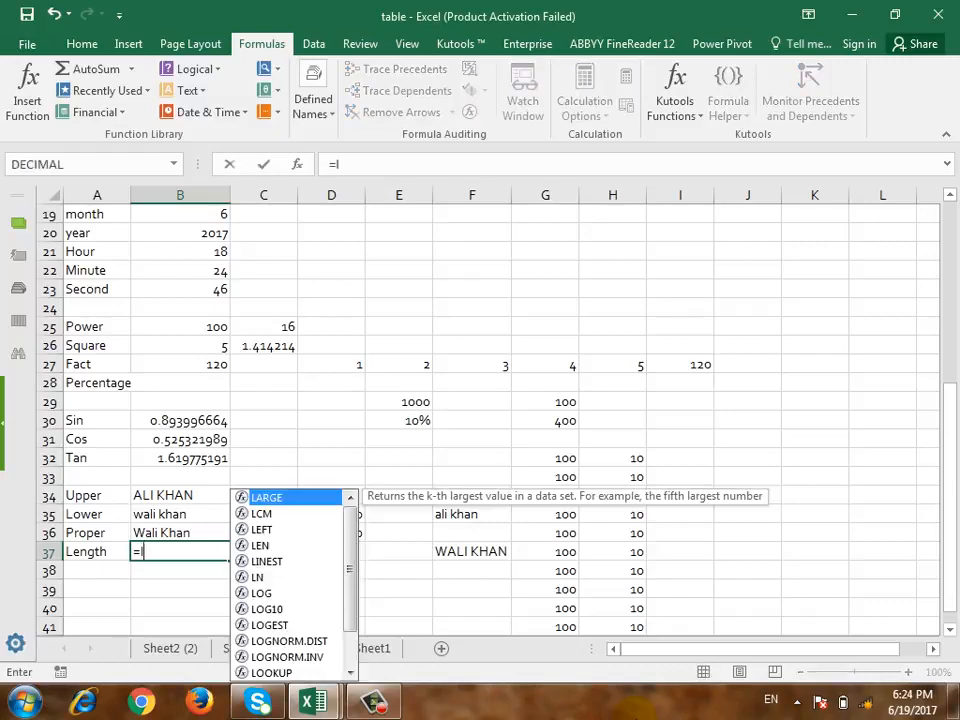
text(en()
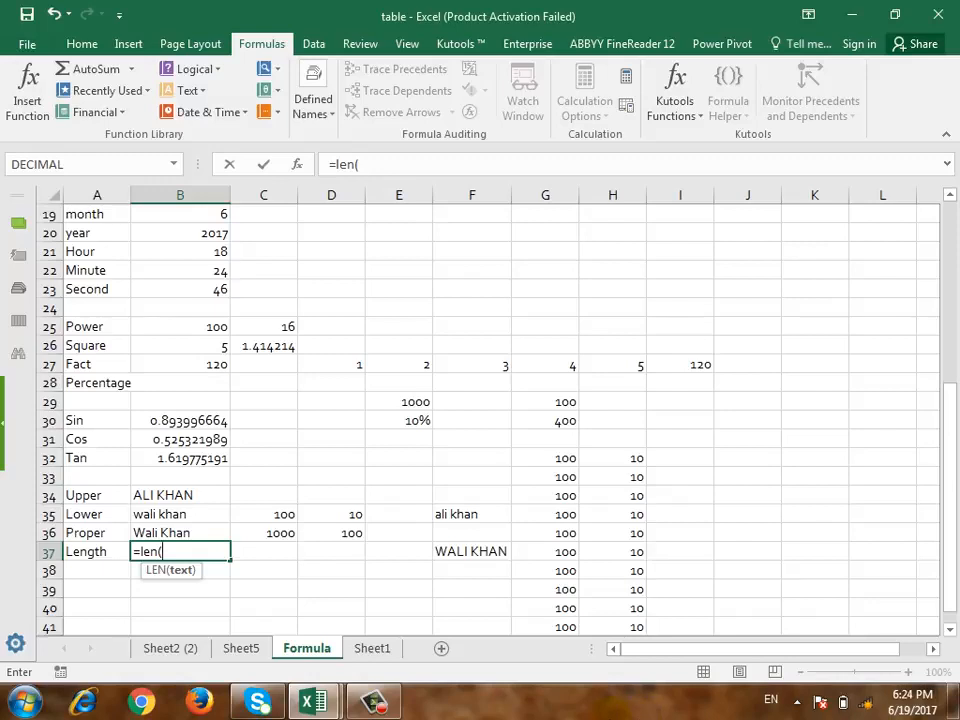
click(444, 553)
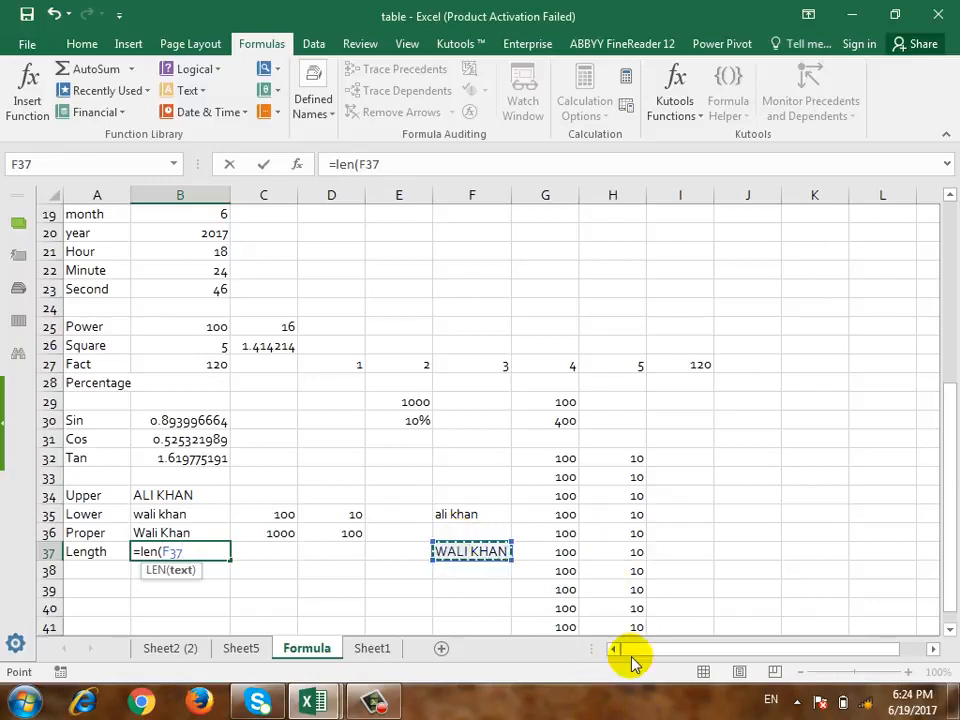
text())
key(Return)
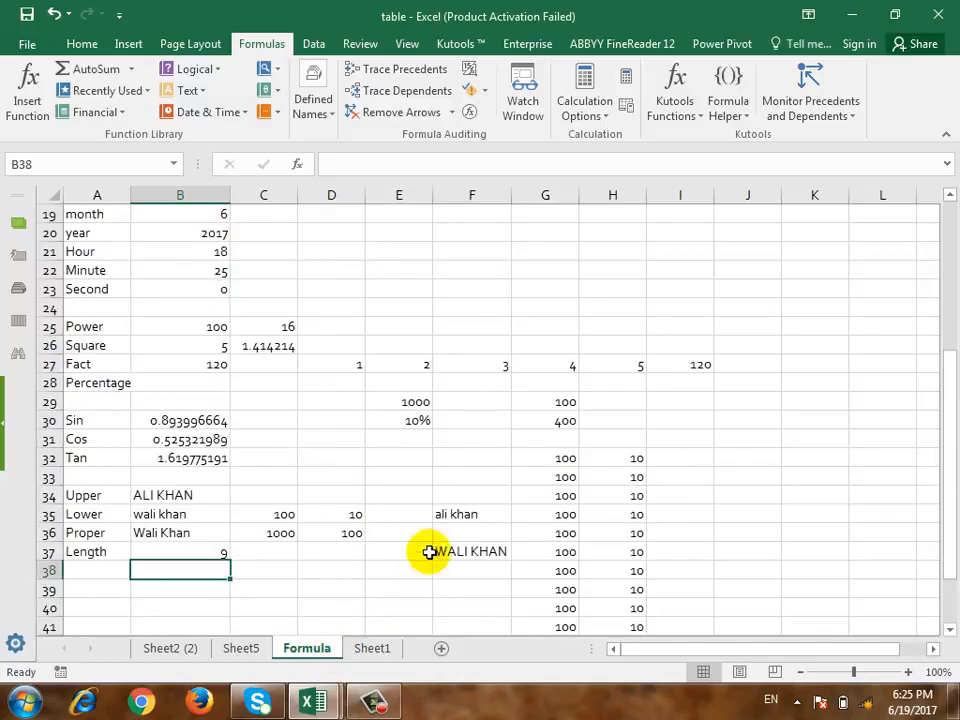
click(188, 645)
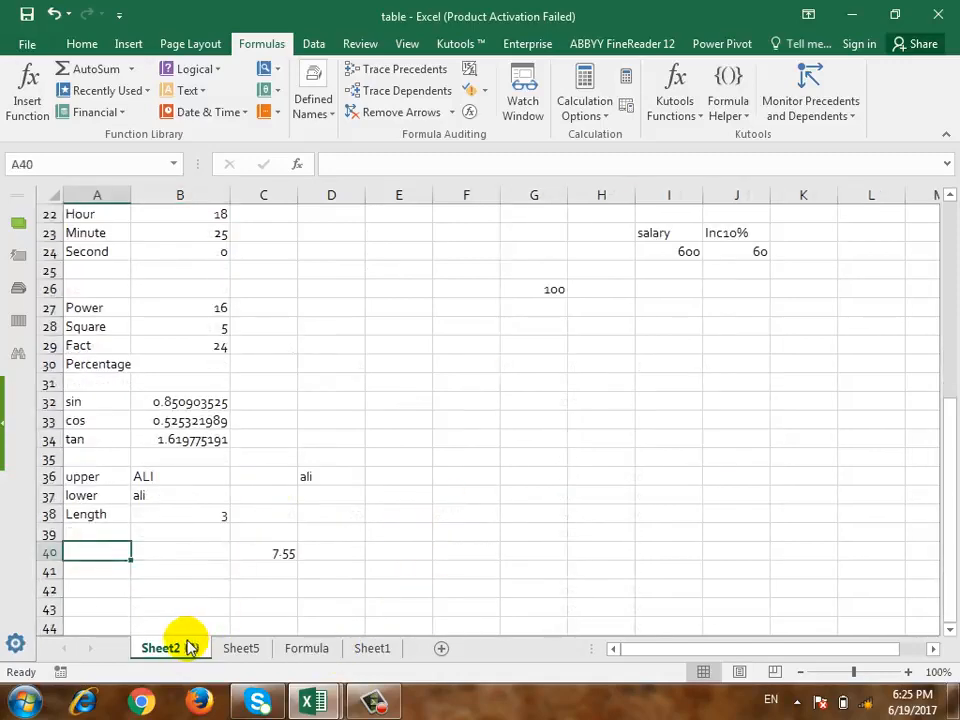
click(352, 648)
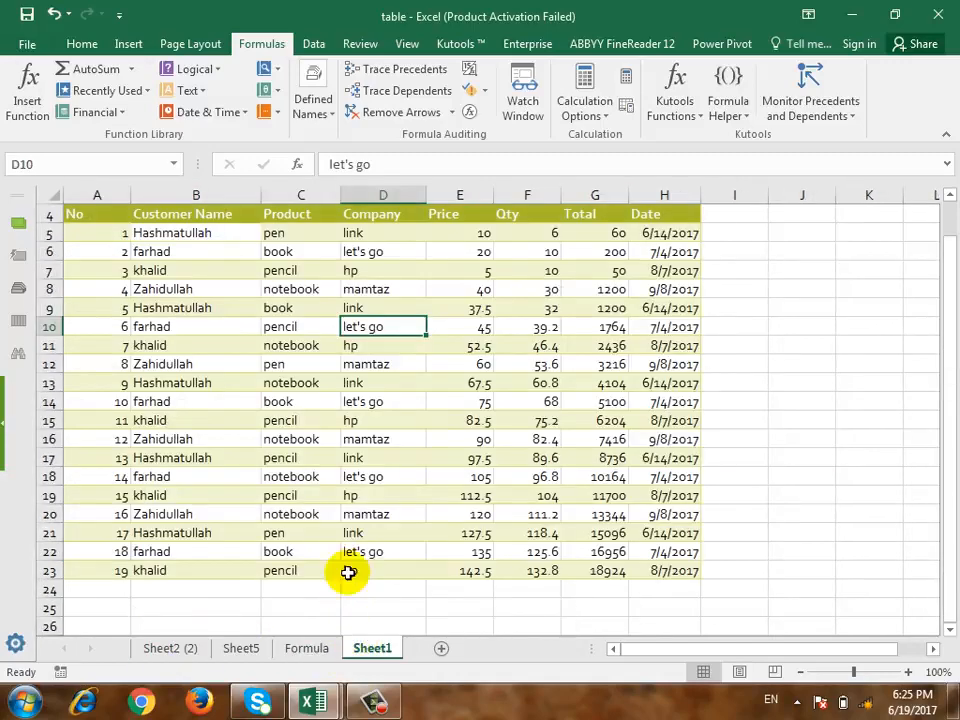
click(300, 649)
Enter the label IF in cell A39, leaving one blank row below the Length example.
scroll(305, 571, up, 1)
key(Down)
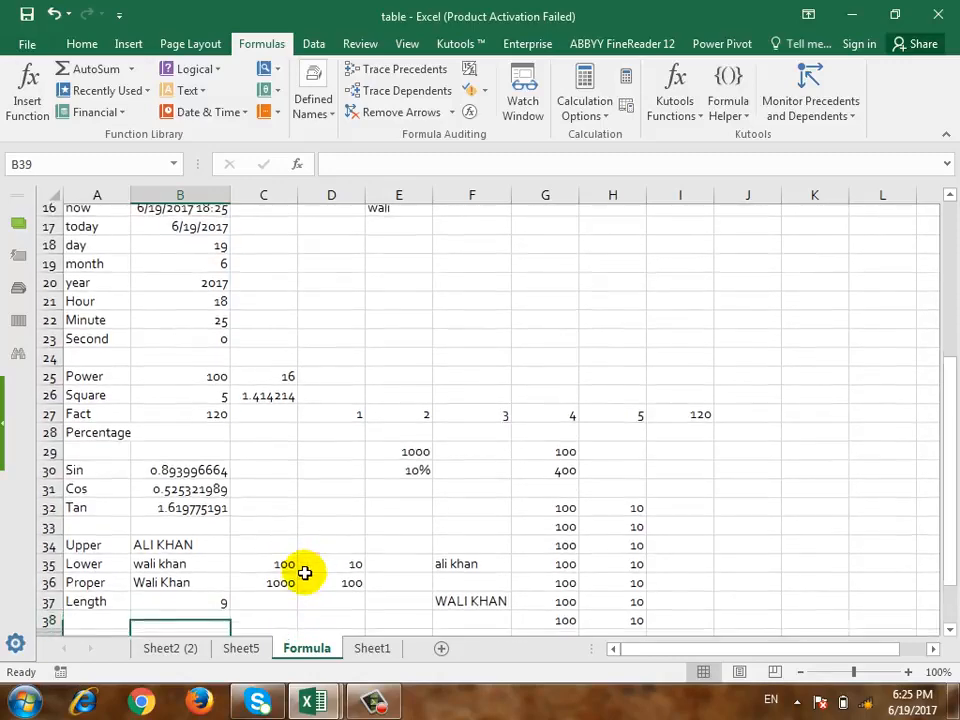
key(Left)
text(IF)
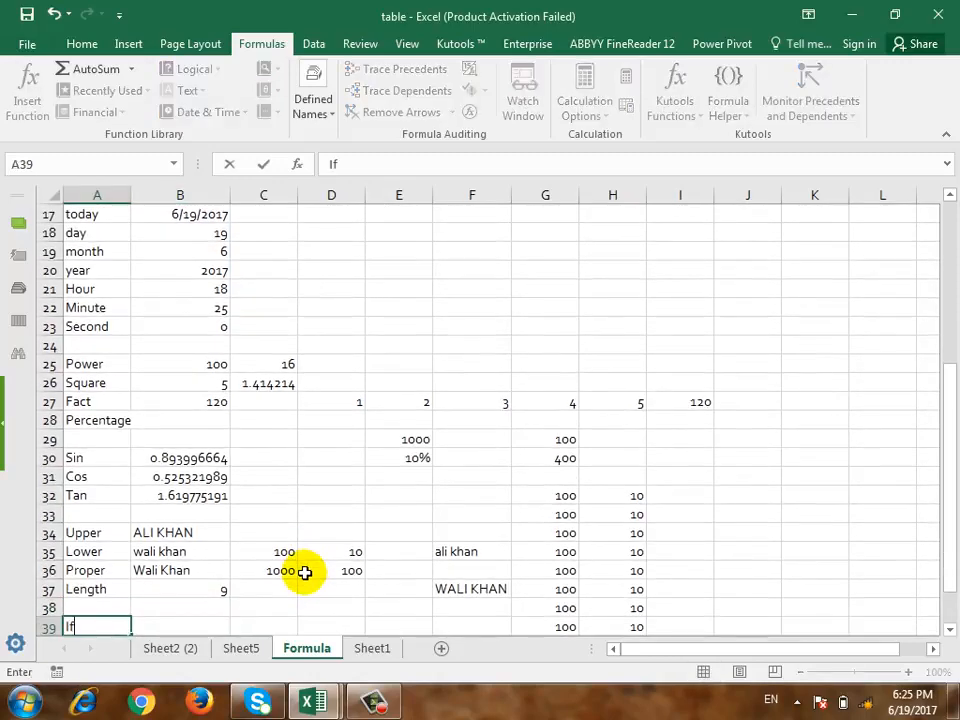
key(BackSpace)
text(F)
key(Return)
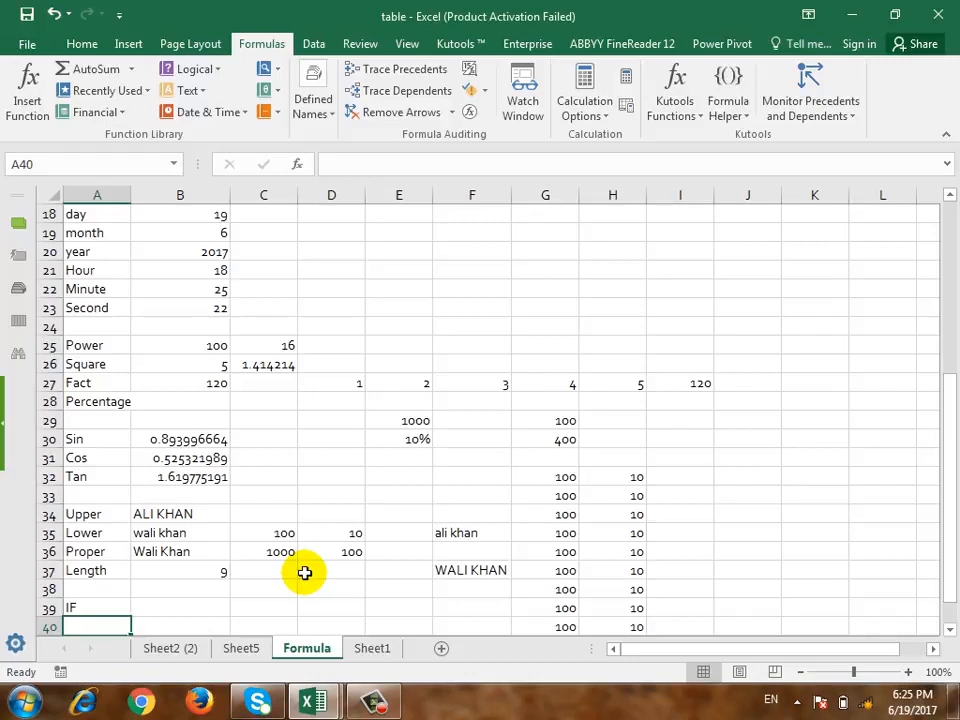
Review the COUNTIF formula in cell B14 and the range it refers to, and return to cell B39.
key(Up)
key(Right)
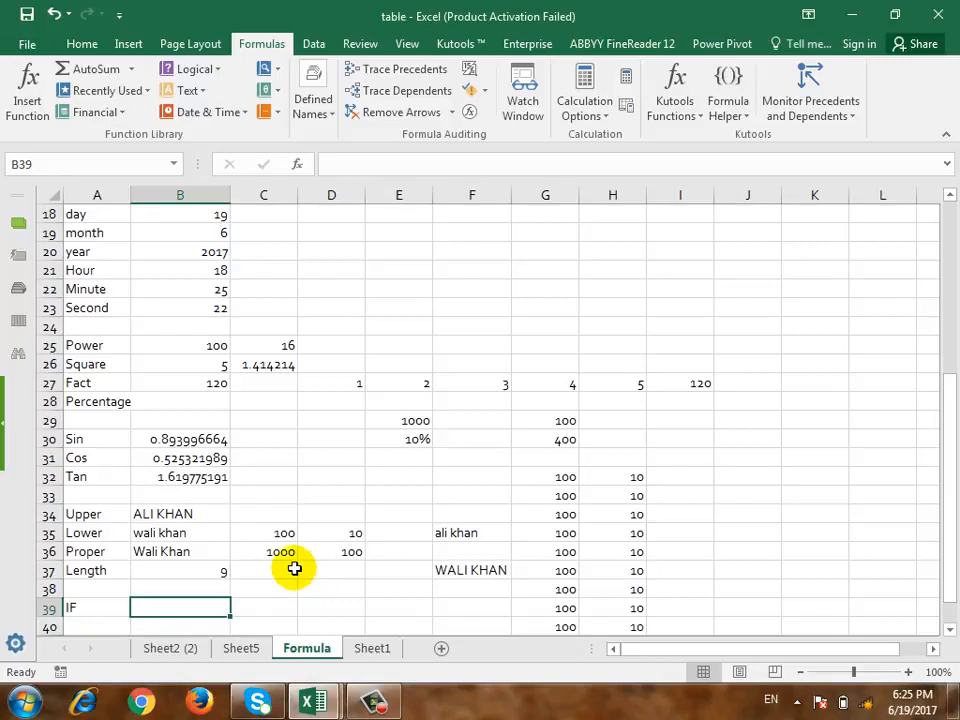
scroll(150, 461, up, 2)
scroll(153, 438, up, 2)
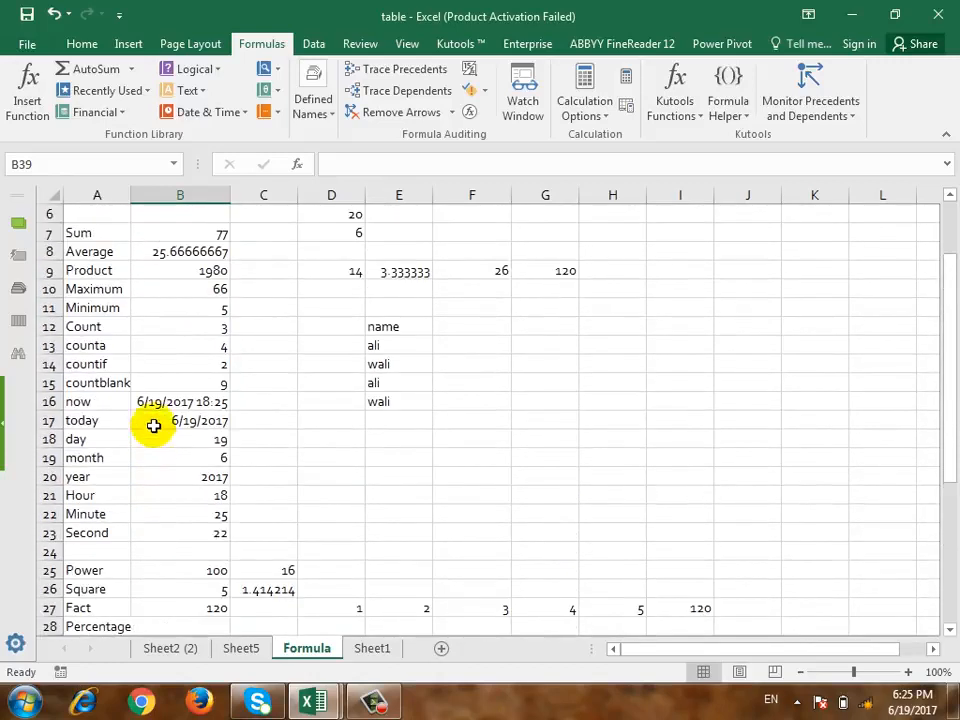
click(126, 362)
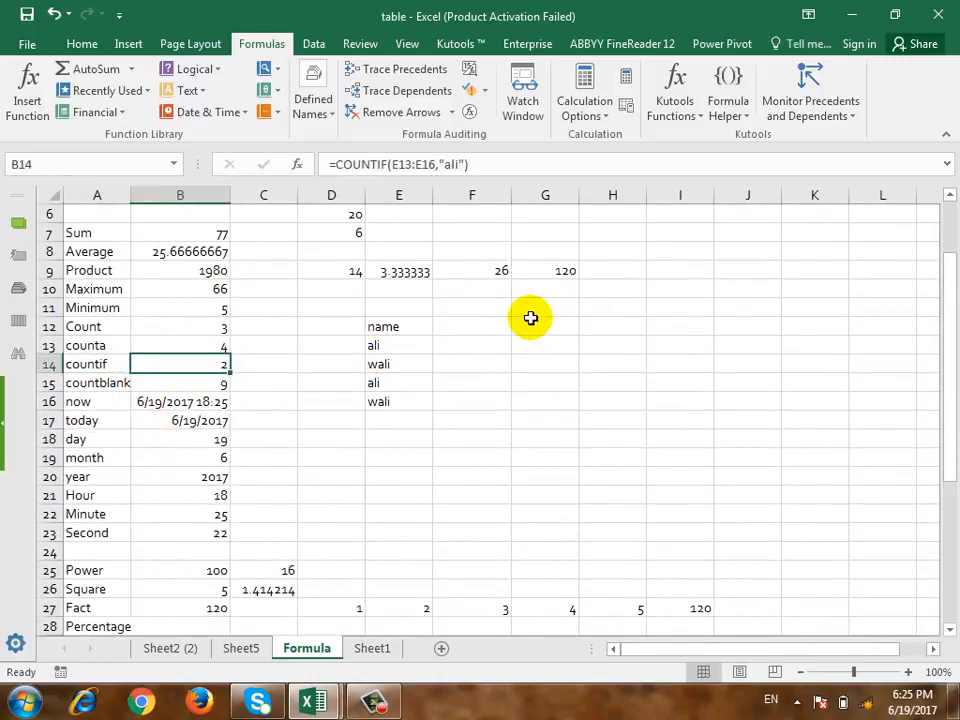
click(486, 163)
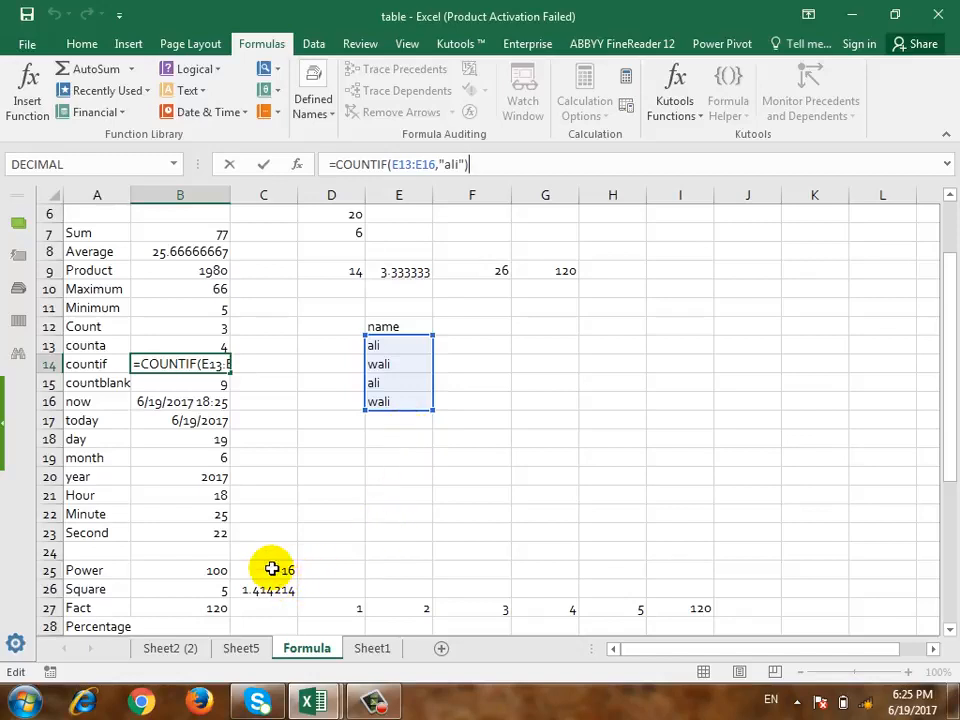
key(ctrl+Return)
scroll(209, 537, down, 6)
click(156, 493)
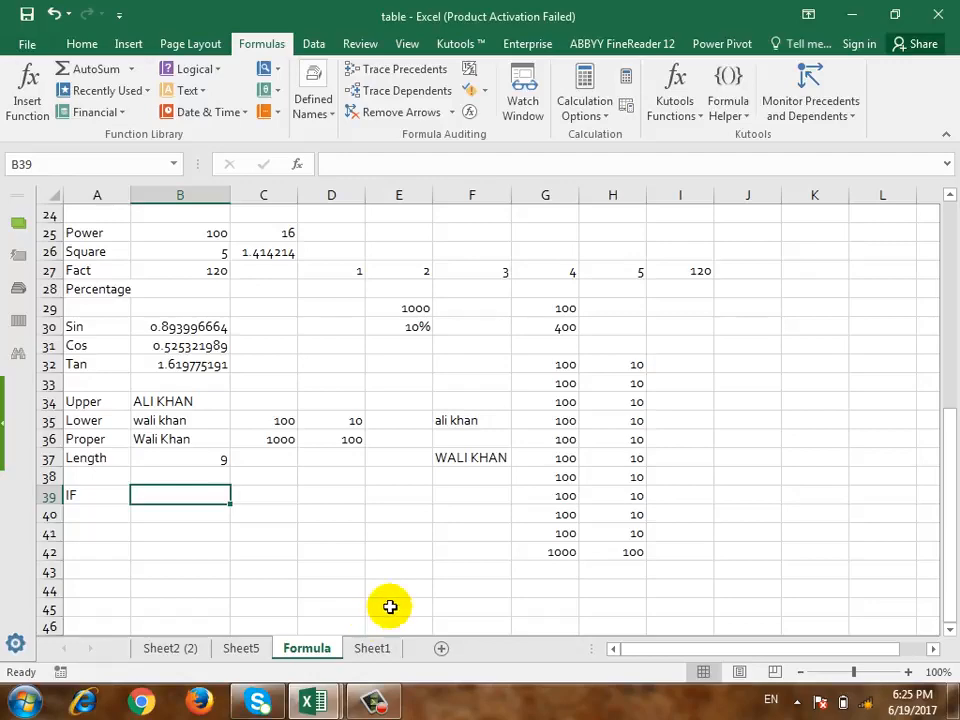
click(228, 648)
click(388, 652)
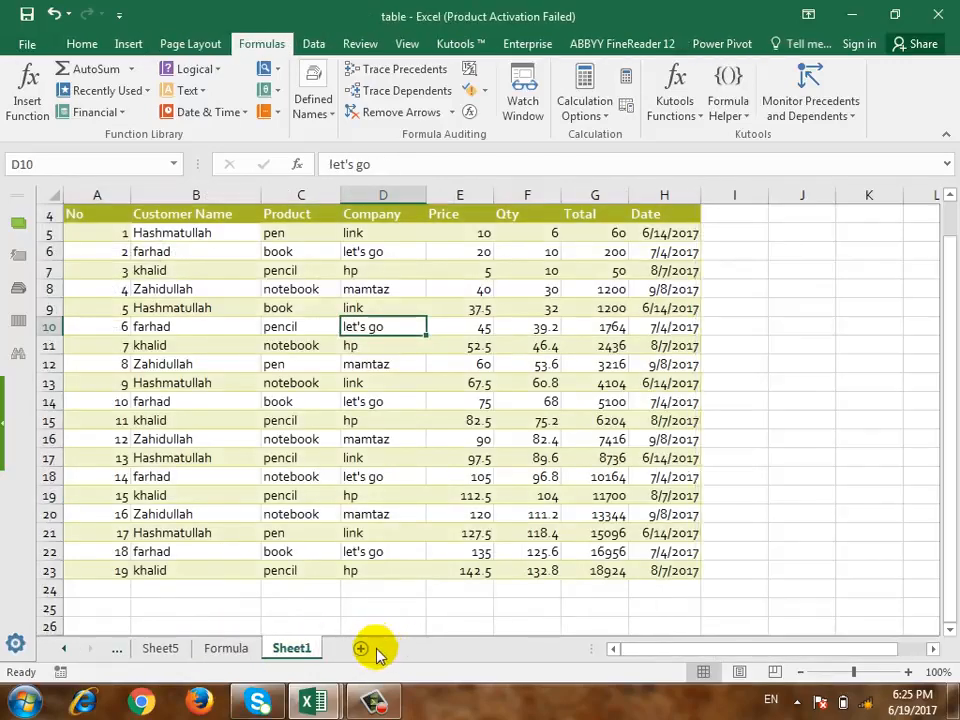
click(176, 652)
click(240, 650)
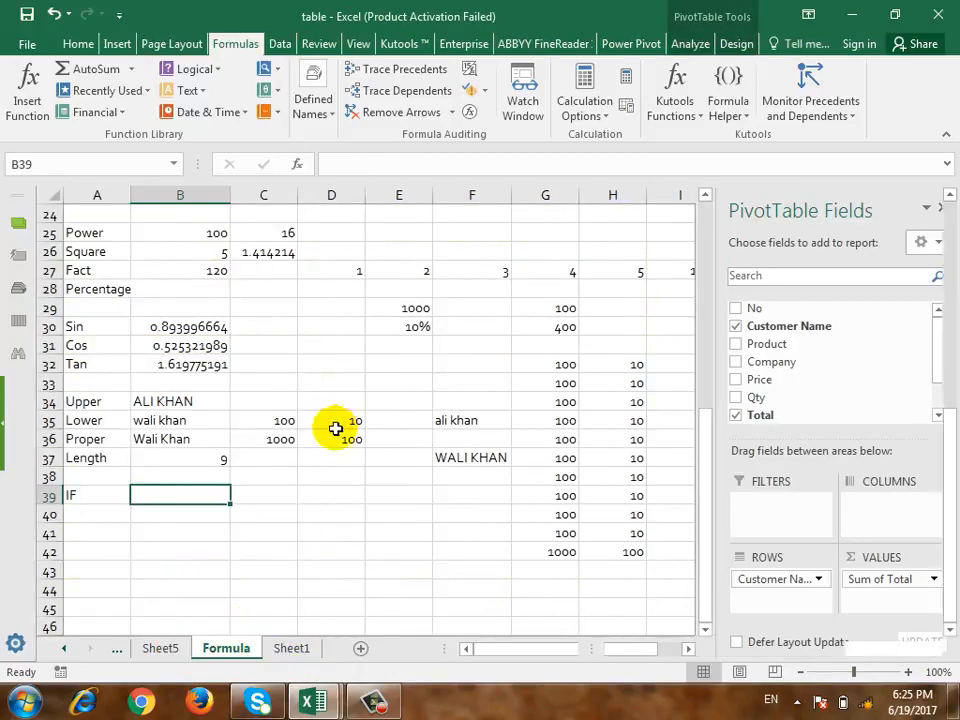
Enter the table headers Name, Word, Excel, Total and Pass/Fail across cells J32 to N32.
click(747, 364)
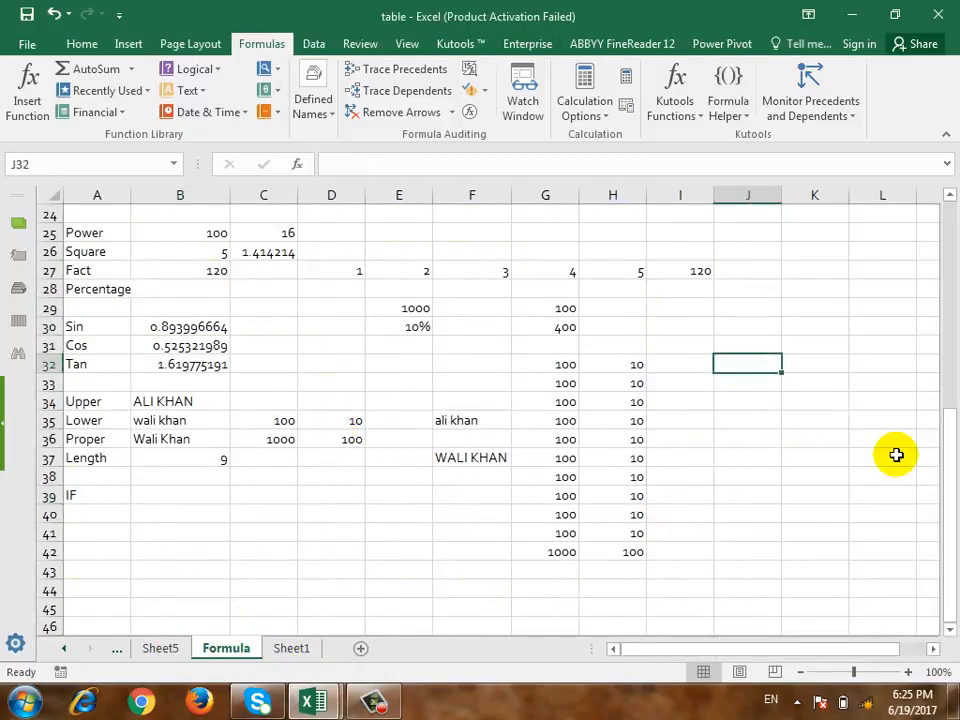
text(Name)
key(Tab)
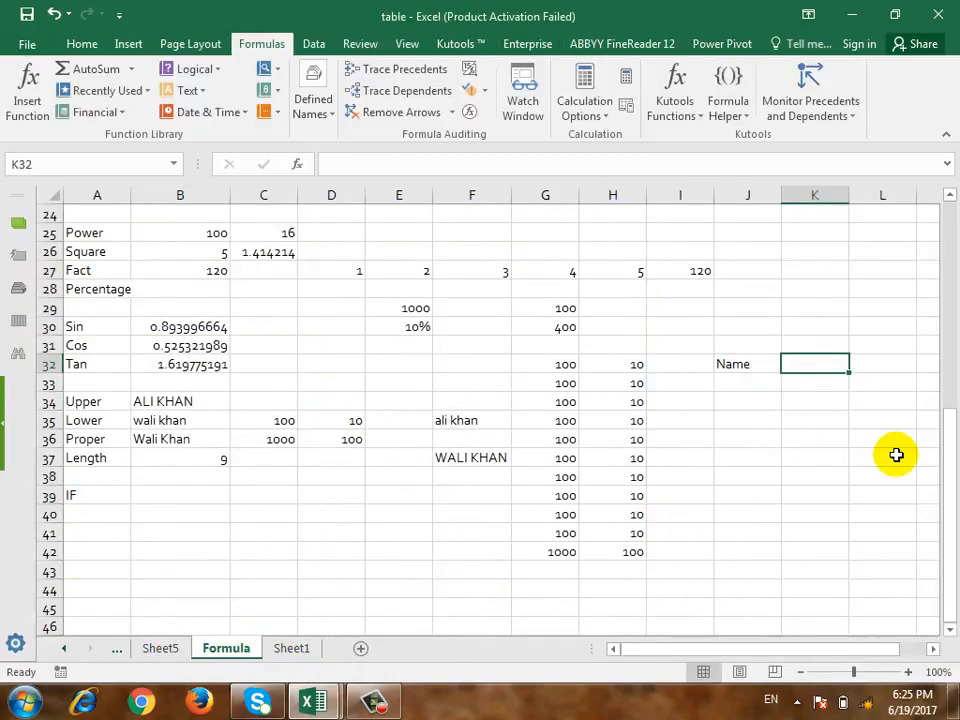
text(Word)
key(Tab)
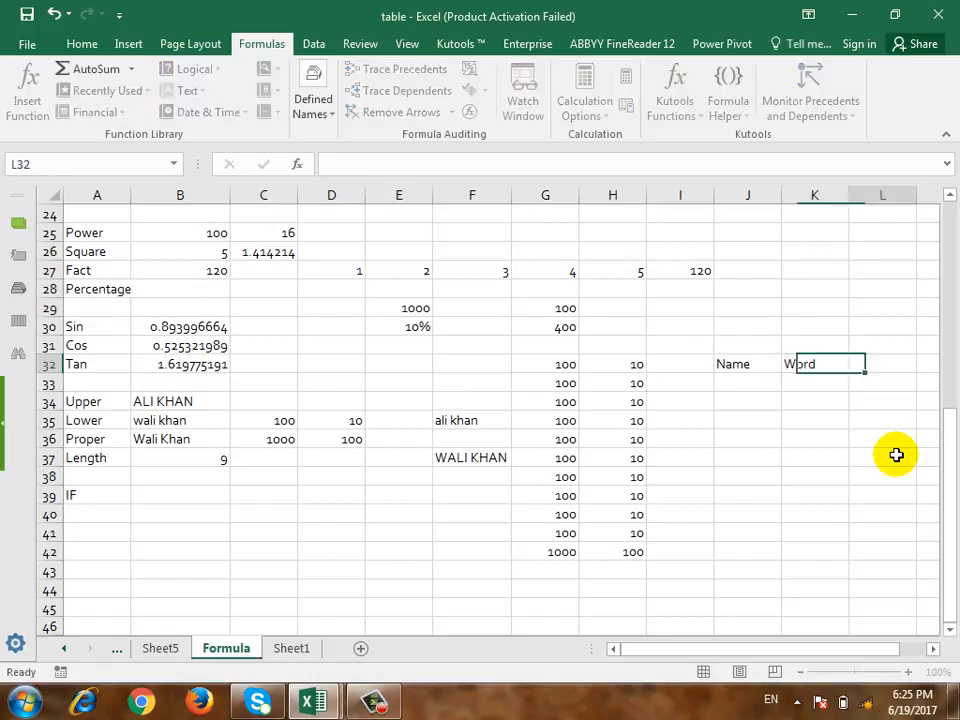
text(Excel)
key(Tab)
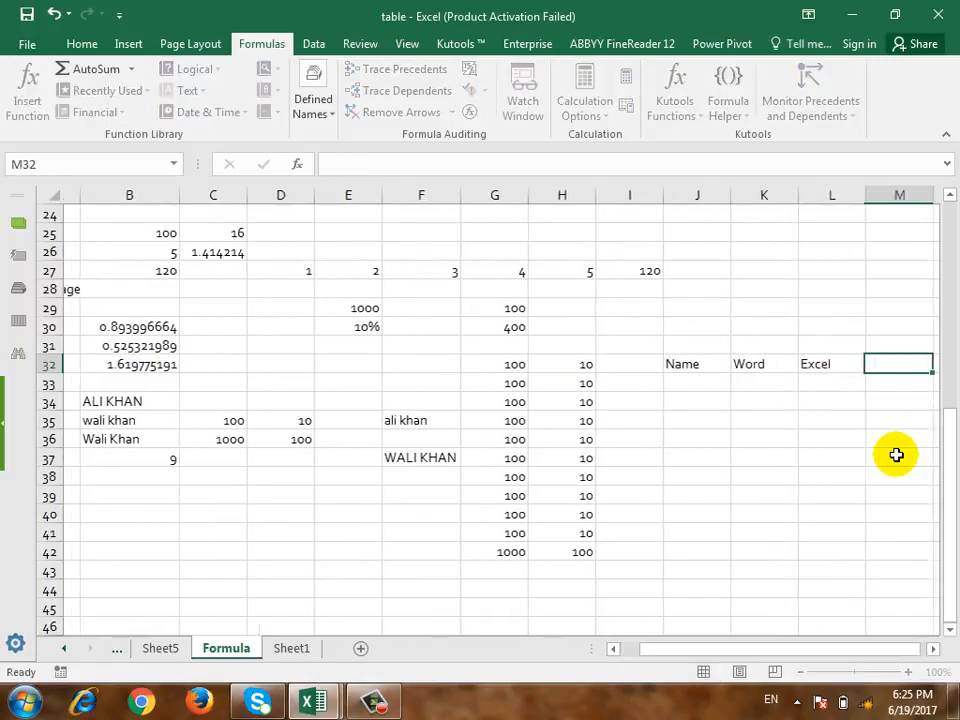
text(Total)
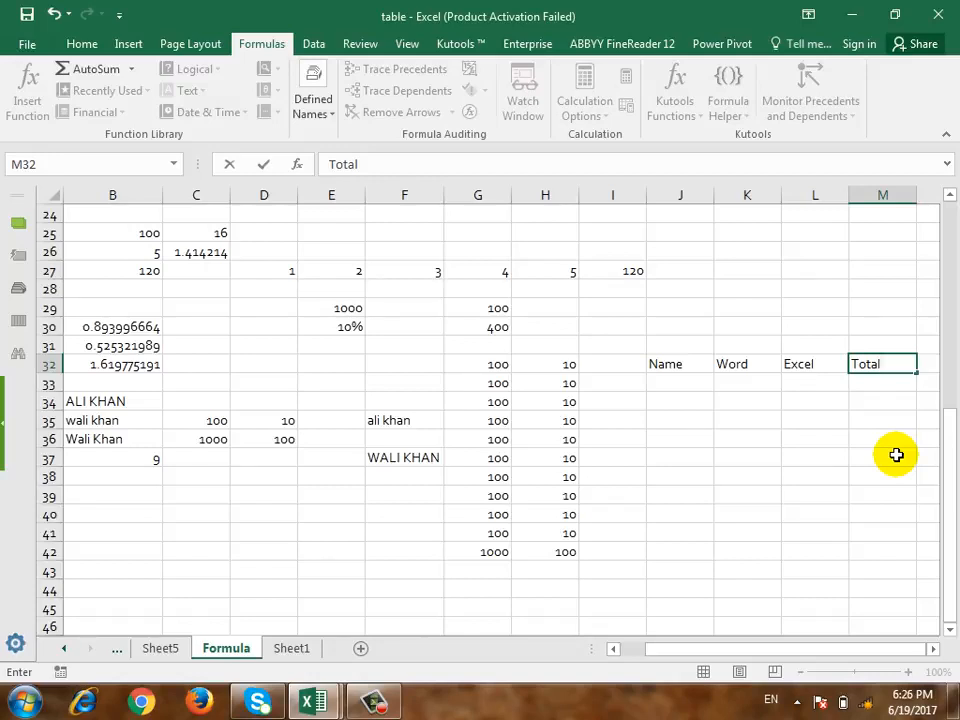
key(Tab)
text(Pass)
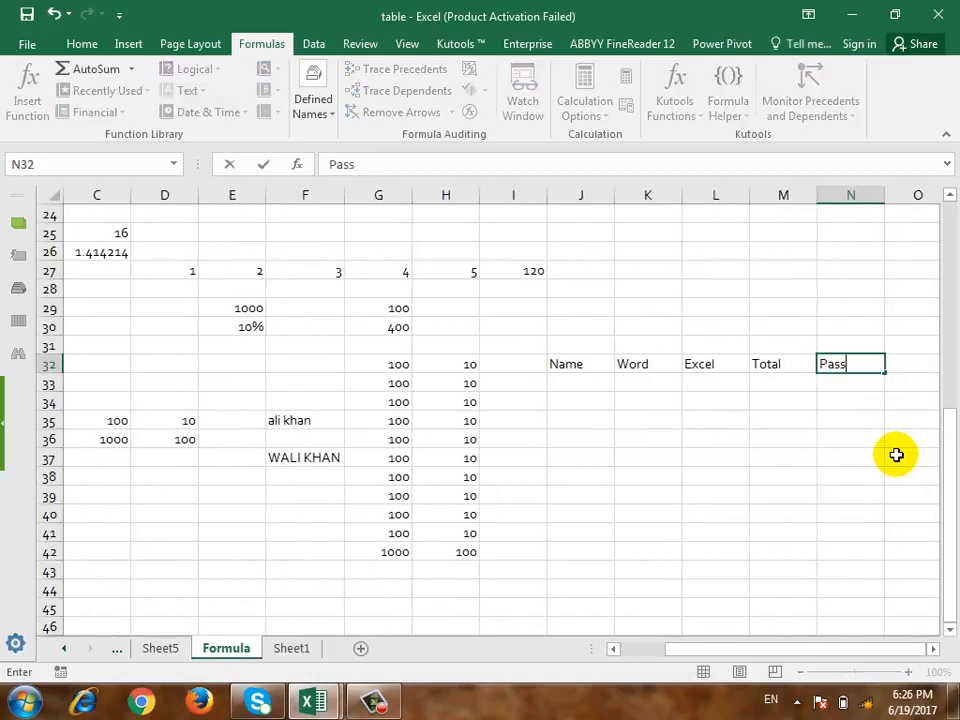
text(/Fail)
key(Return)
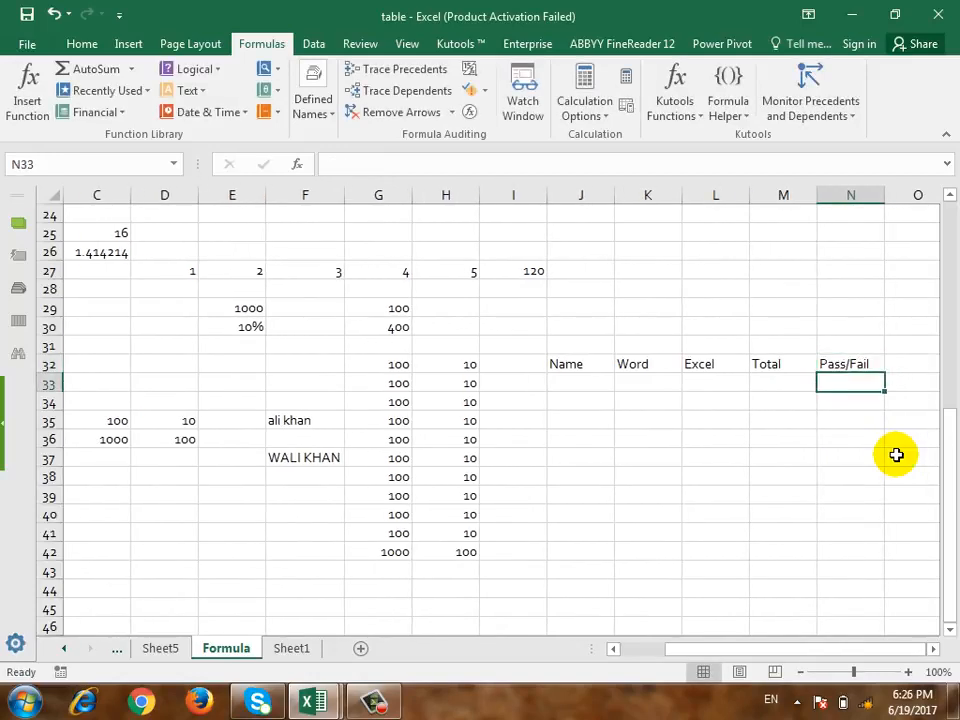
Fill the Name column from J33 to J36 with four sample first names, and move to cell K33.
key(Left)
key(Left)
key(Left)
key(Left)
key(Left)
key(Right)
text(ali)
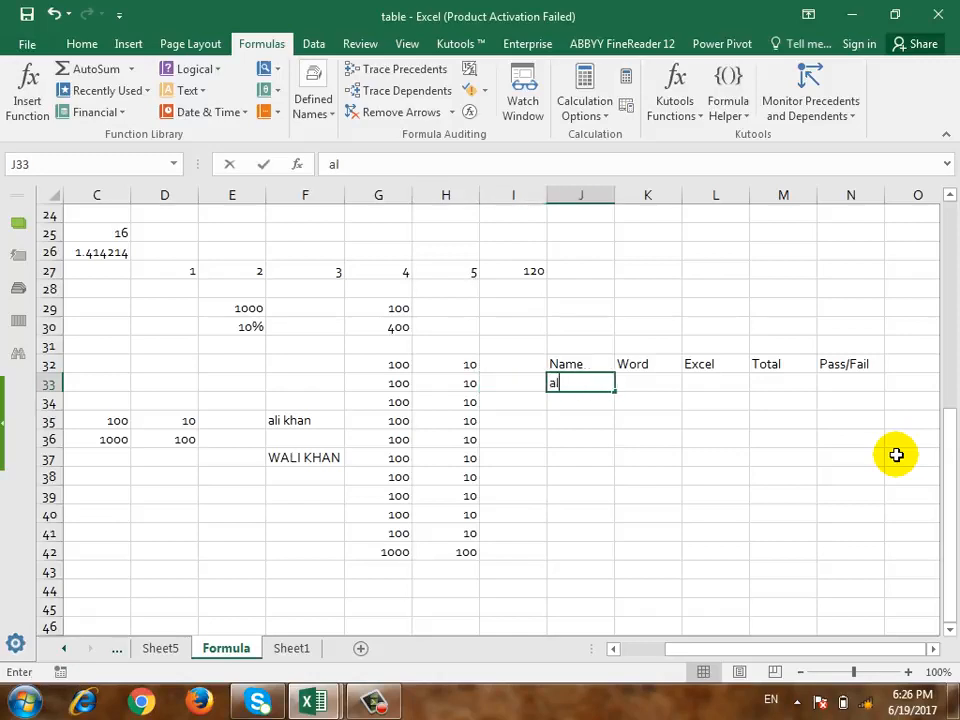
key(Return)
text(wali)
key(Return)
text(ahmad)
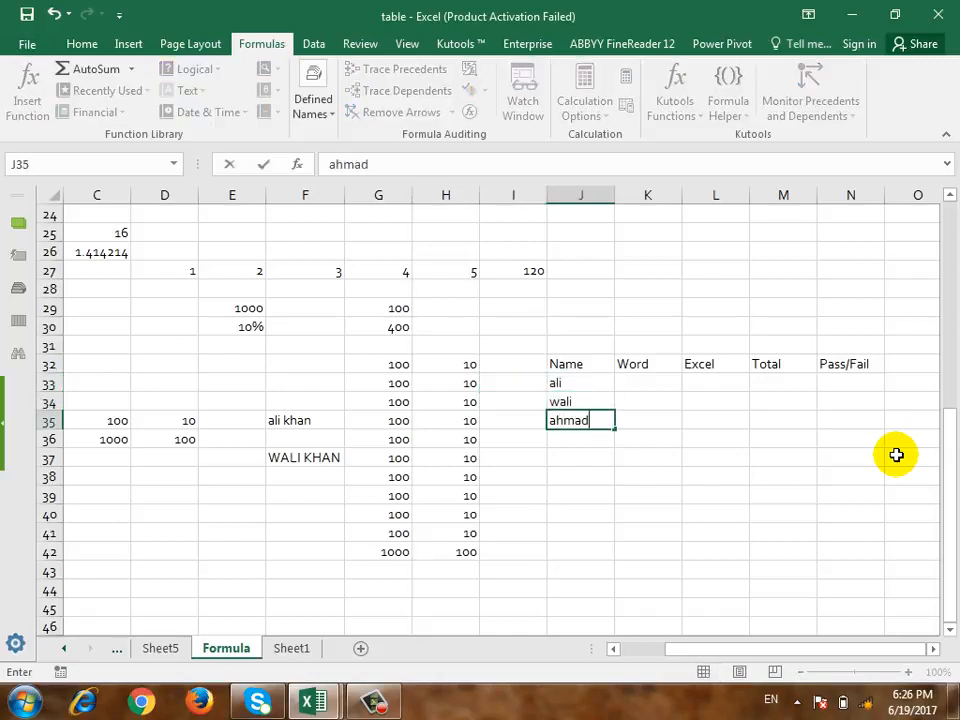
key(Return)
text(khan)
key(Tab)
key(Up)
key(Up)
key(Up)
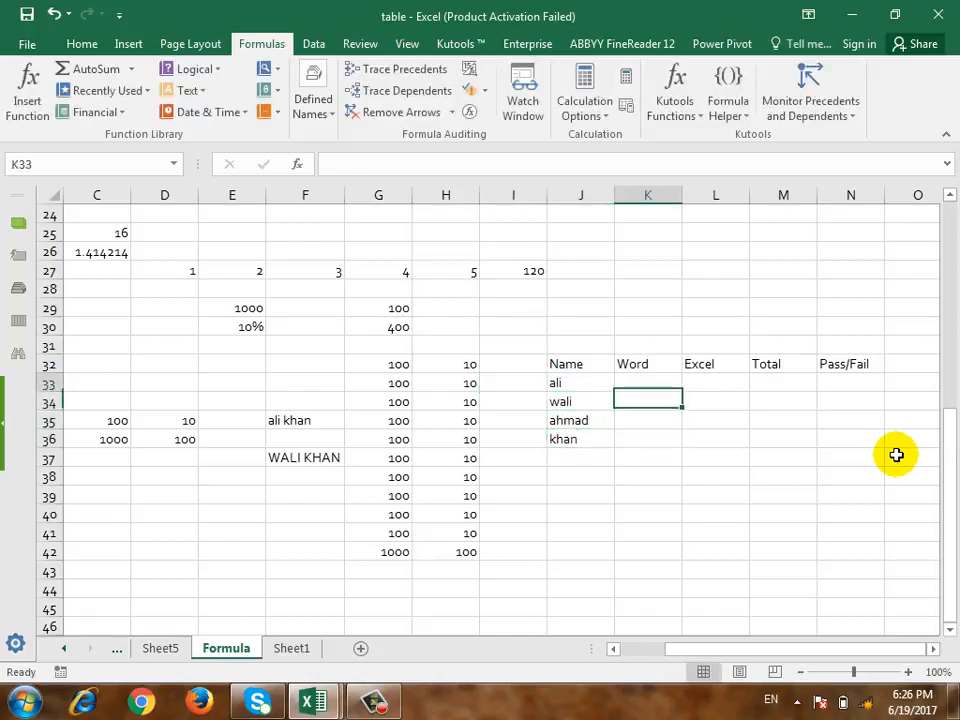
Enter the Word marks 66, 44, 55 and 66 in K33 to K36 and the first Excel mark, 55, in L33.
text(66)
key(Tab)
text(55)
key(Return)
text(44)
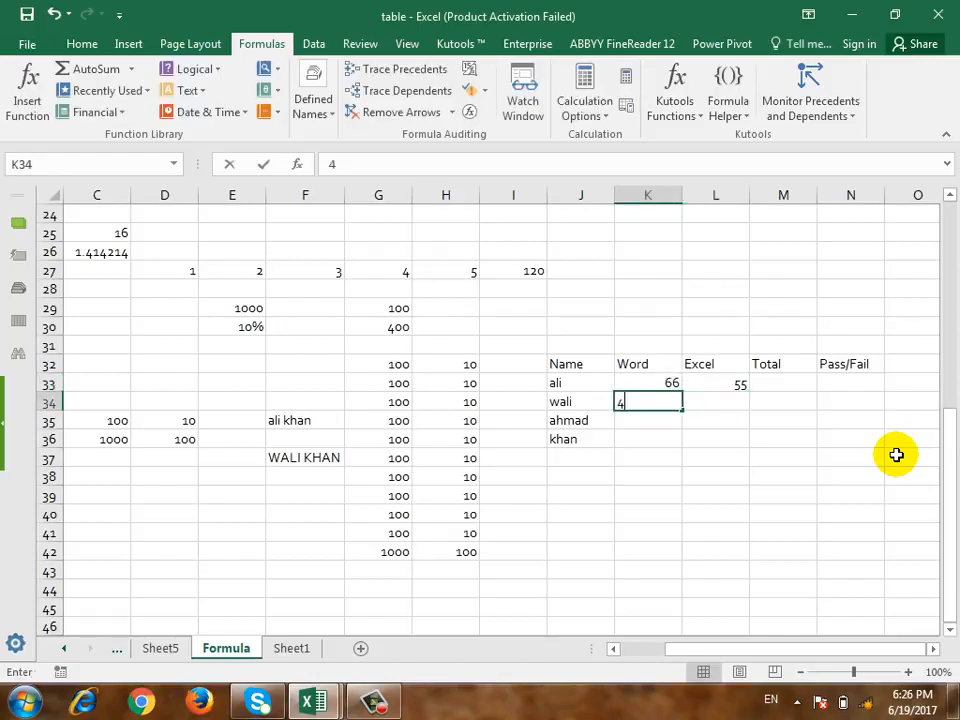
key(Return)
text(55)
key(Return)
text(66)
Fill the remaining Excel marks with 33 in L34, 44 in L35 and 55 in L36, and move to M33.
key(Tab)
text(55)
key(Up)
text(44)
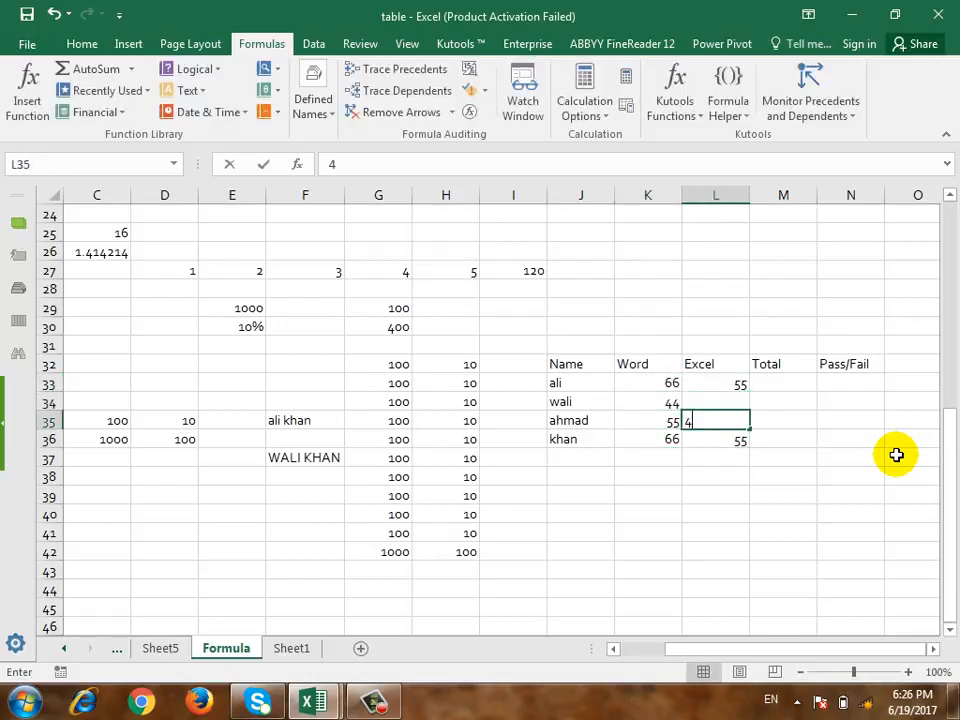
key(Up)
text(33)
key(Tab)
key(Up)
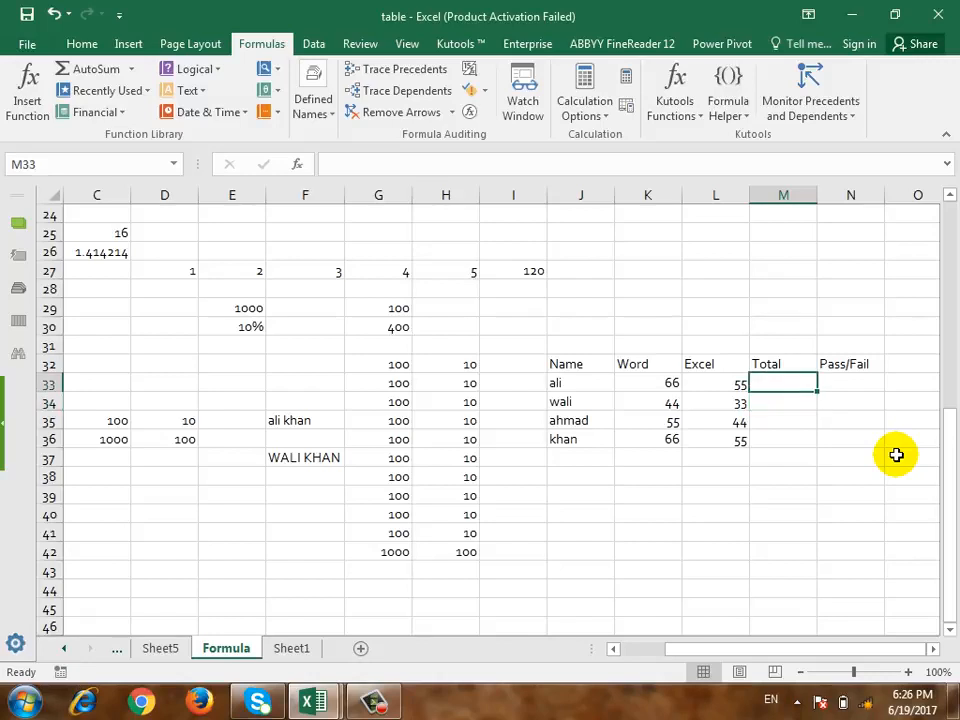
Total the marks in M33 with =SUM(K33:L33) and fill the formula down to M36.
text(=su,)
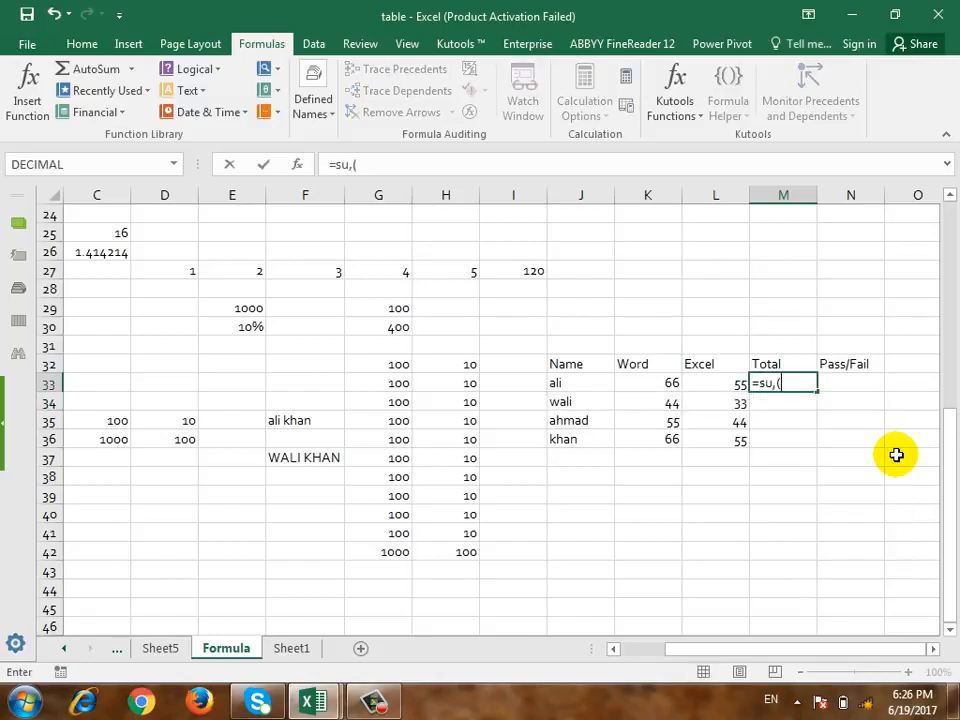
key(BackSpace)
text(m()
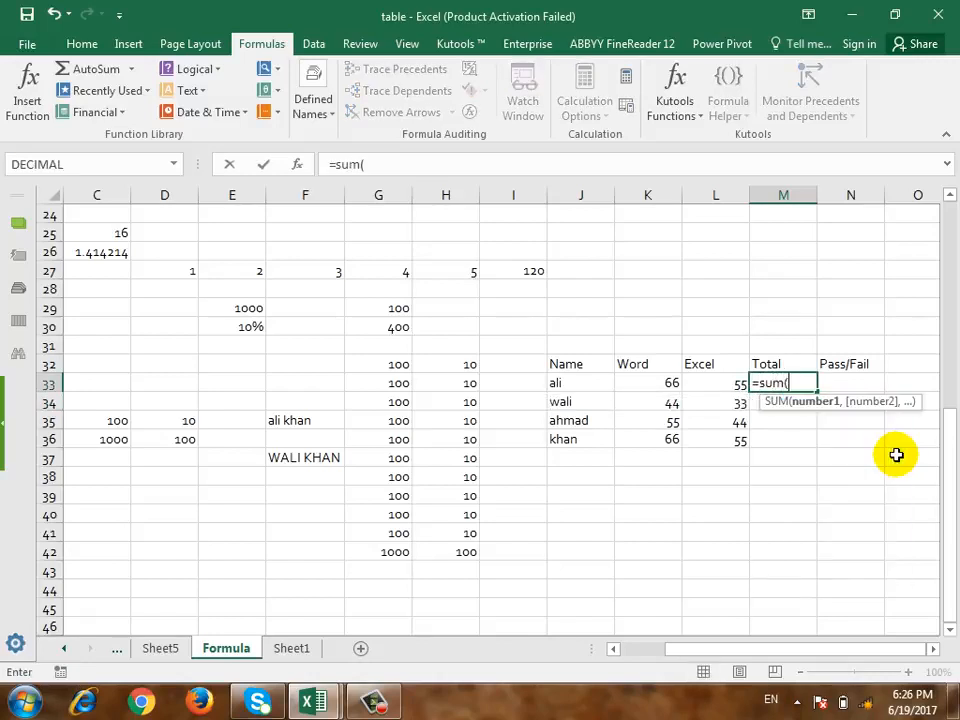
drag(649, 381, 698, 380)
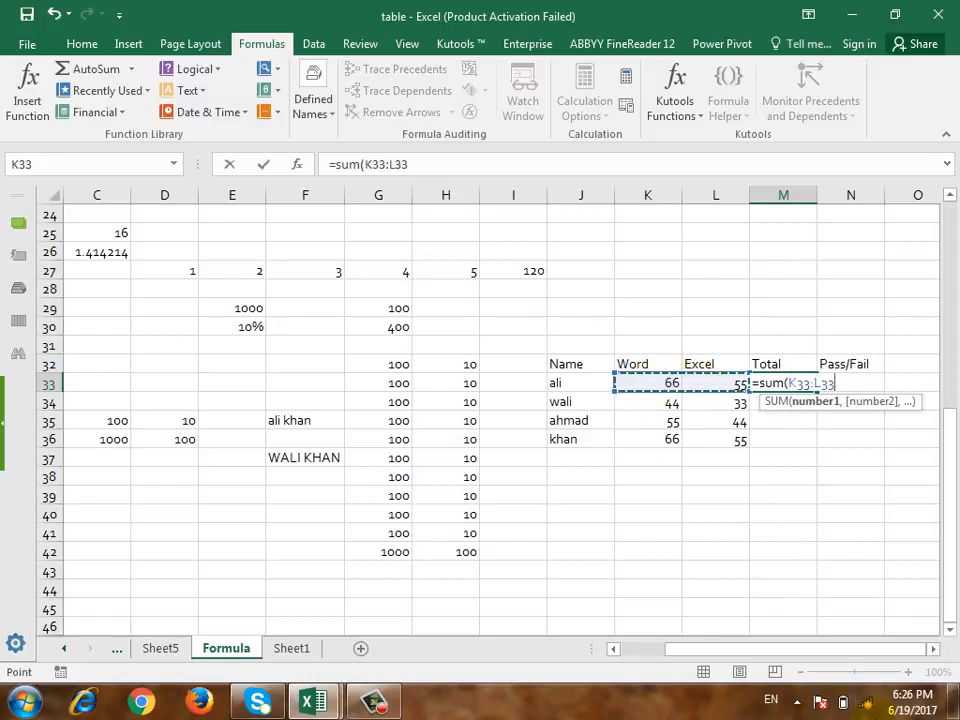
text())
click(814, 388)
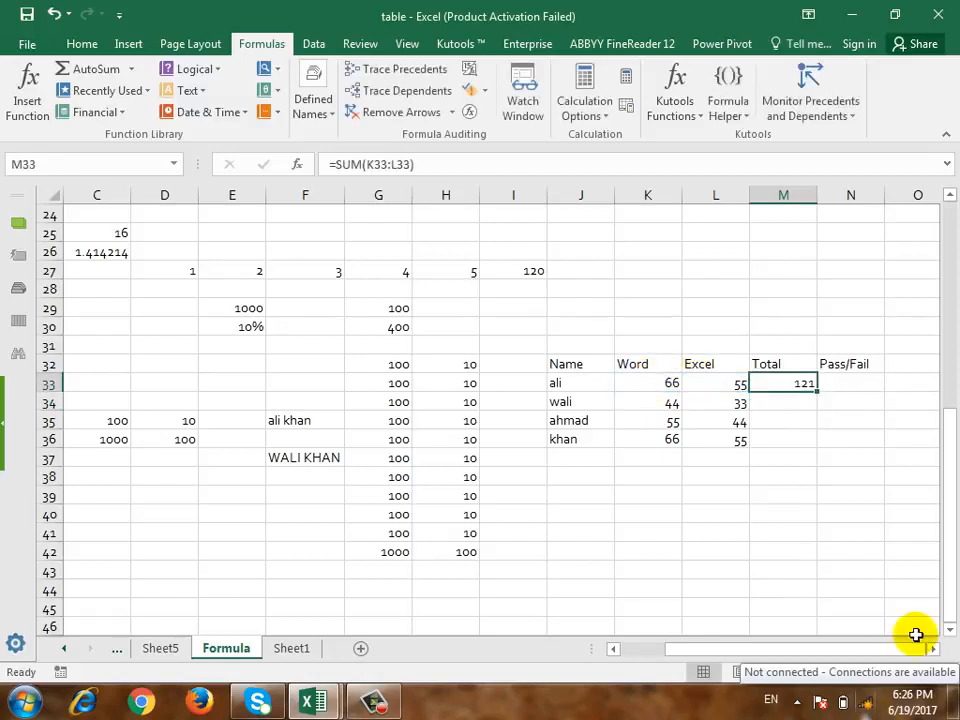
drag(818, 393, 825, 446)
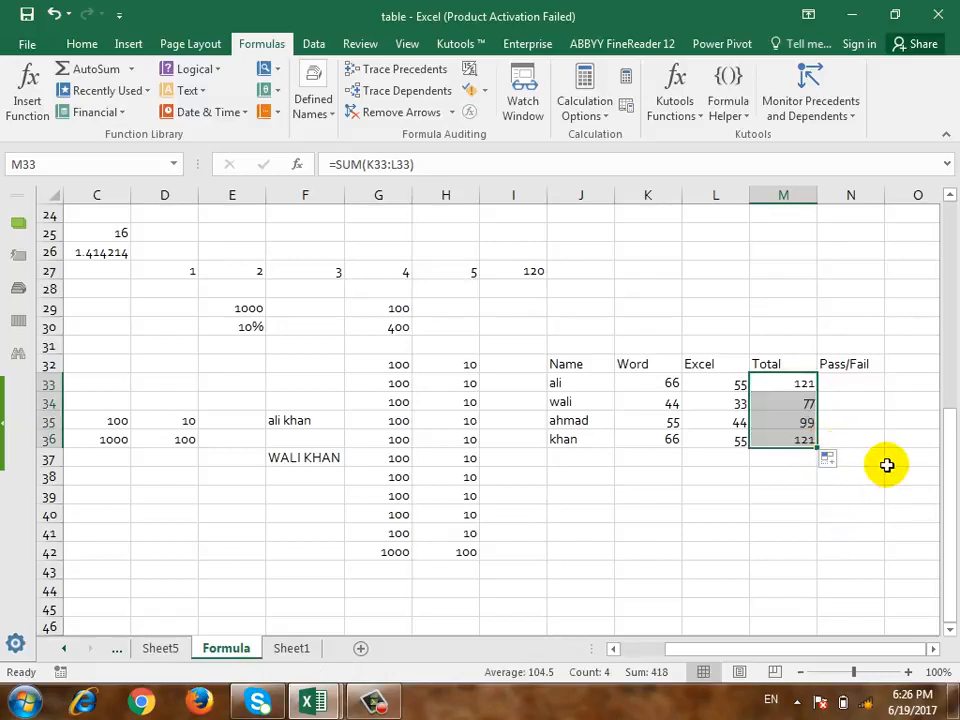
Start an IF formula in N33 with the logical test M33<50.
click(859, 386)
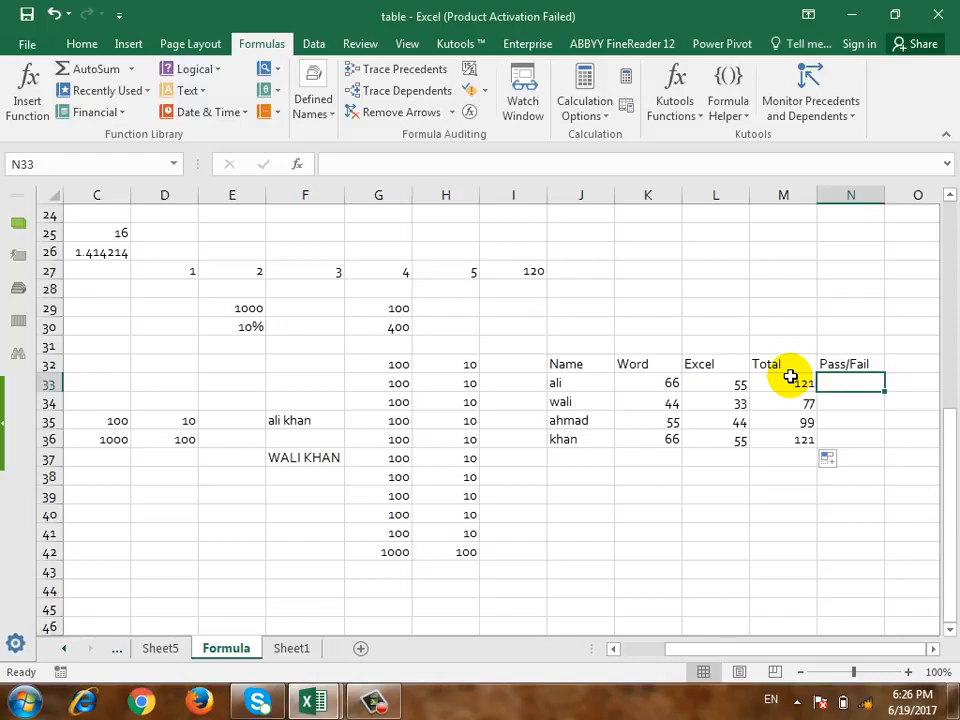
text(=if)
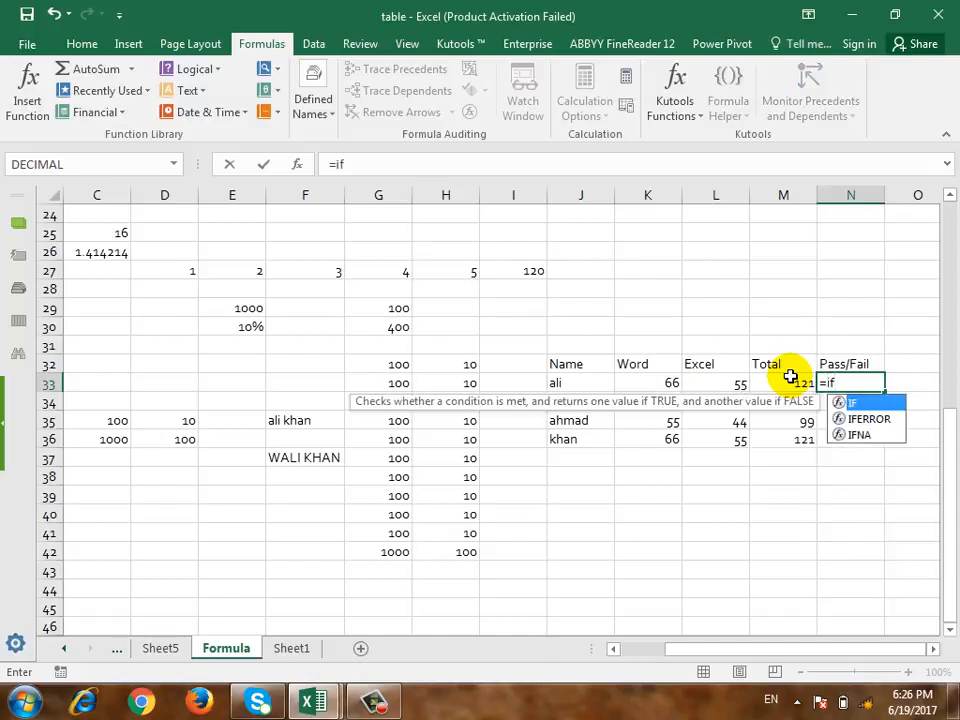
text(()
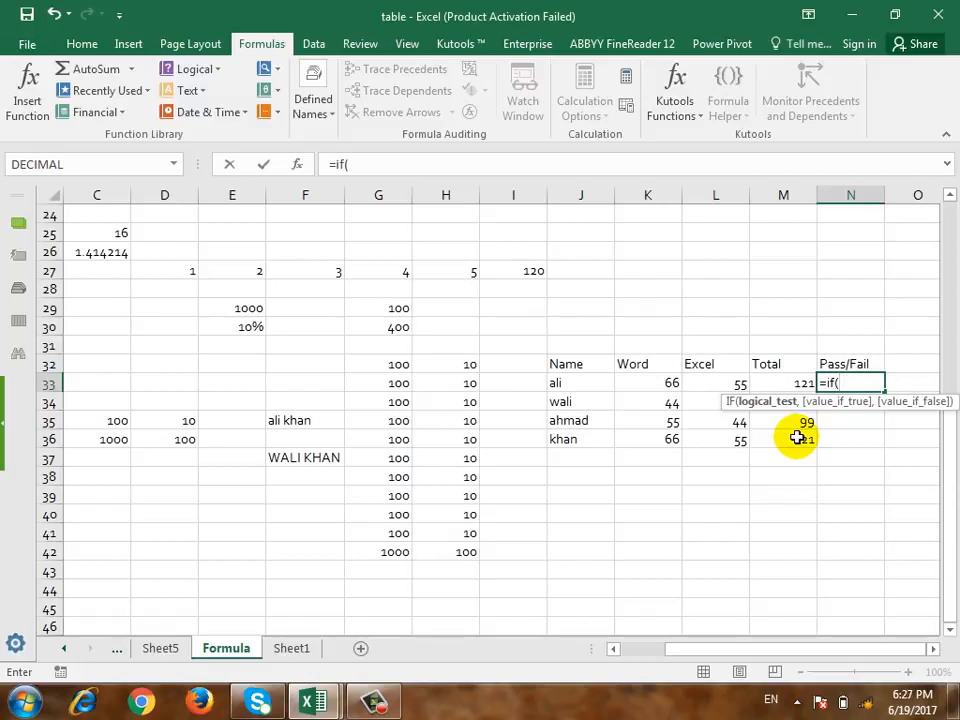
click(797, 383)
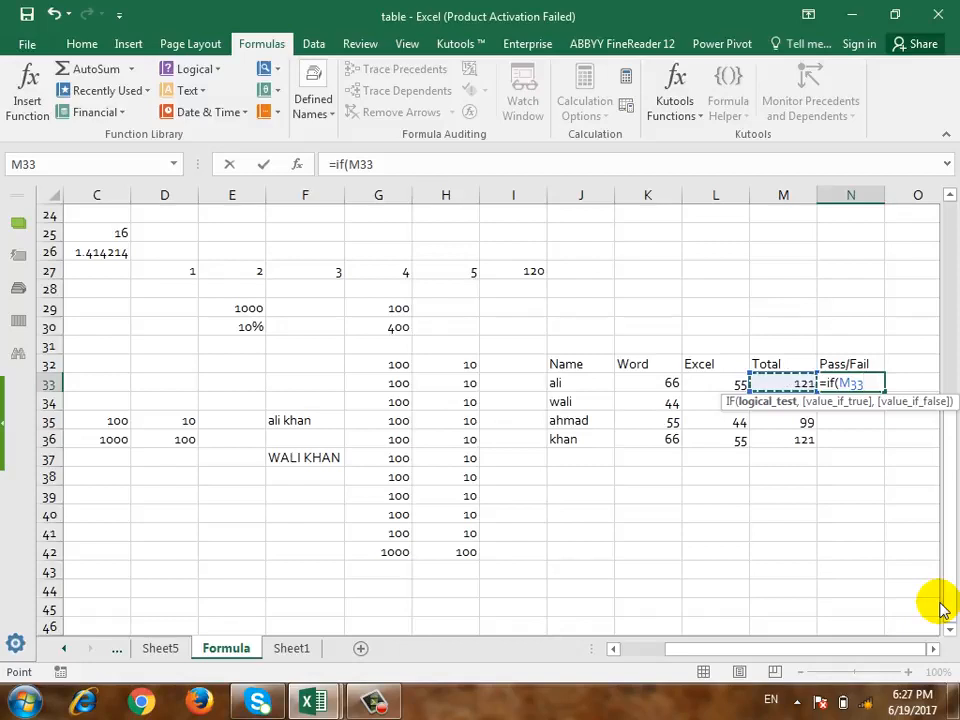
text(<50)
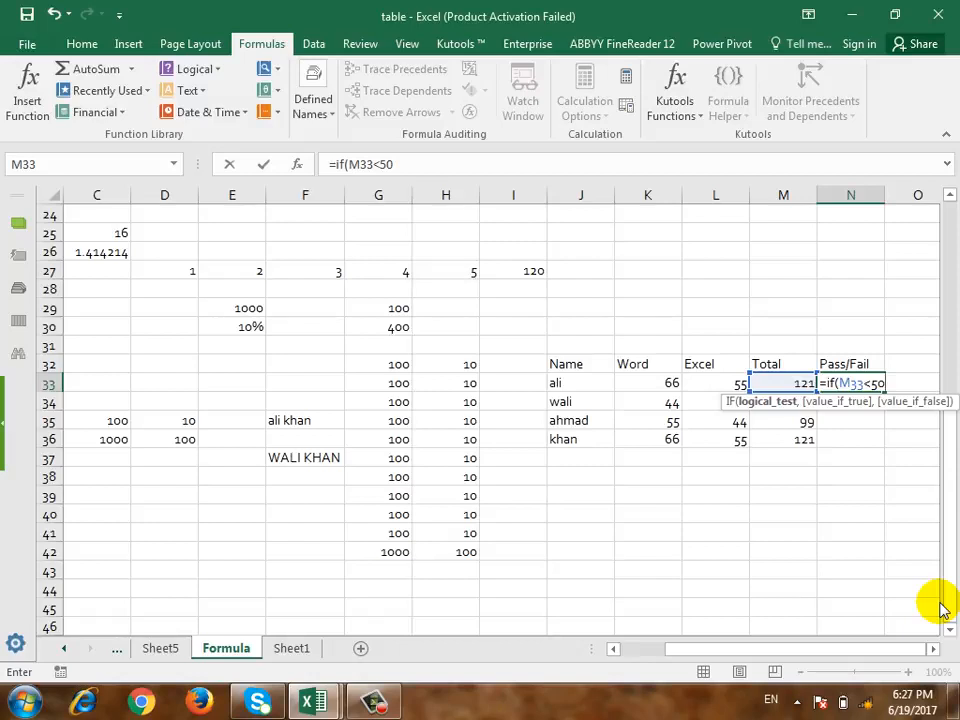
Try the > and = operators in the IF test, and restore the condition to M33<50.
key(BackSpace)
key(BackSpace)
key(BackSpace)
text(>)
key(BackSpace)
text(=)
key(BackSpace)
key(BackSpace)
text(<50)
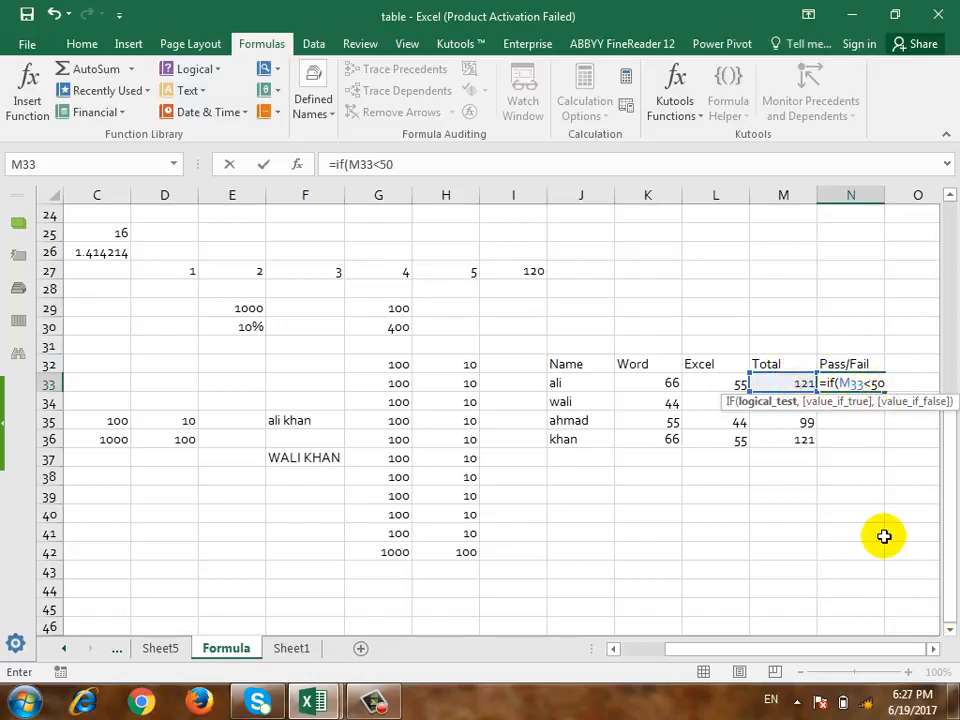
Complete the N33 formula with "Fail" as the true value and "Pass" as the false value.
text(,)
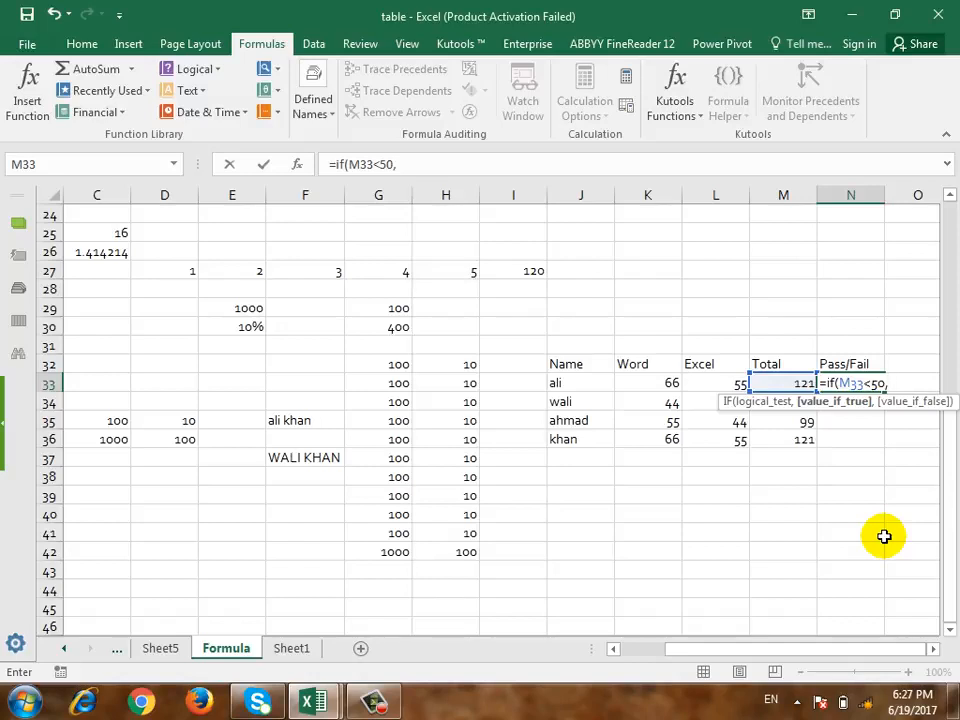
text("Fail",)
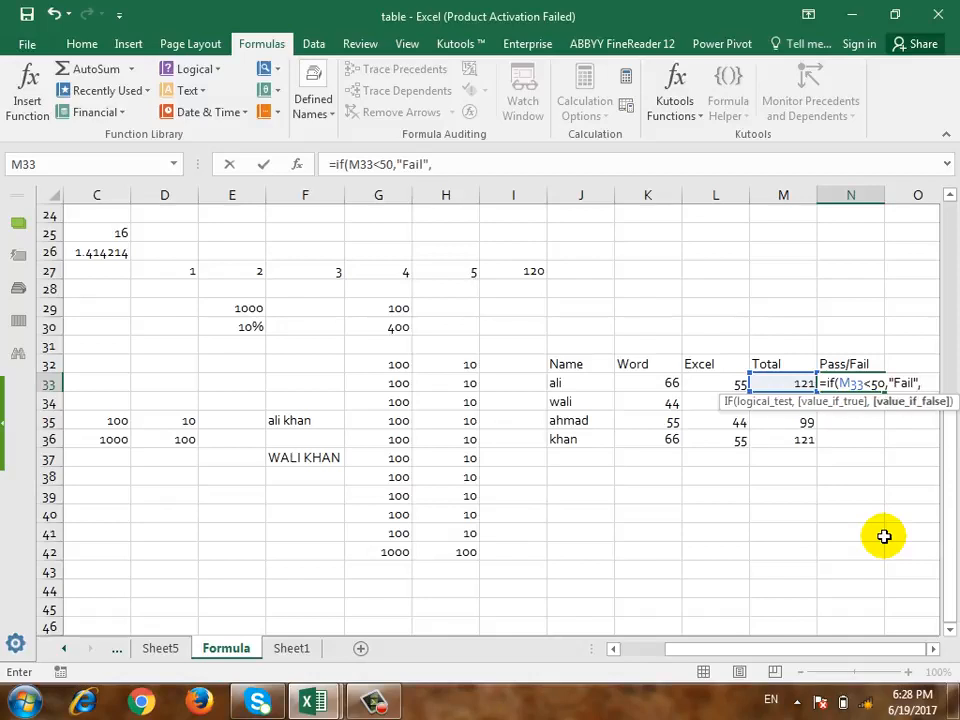
text("Pass"))
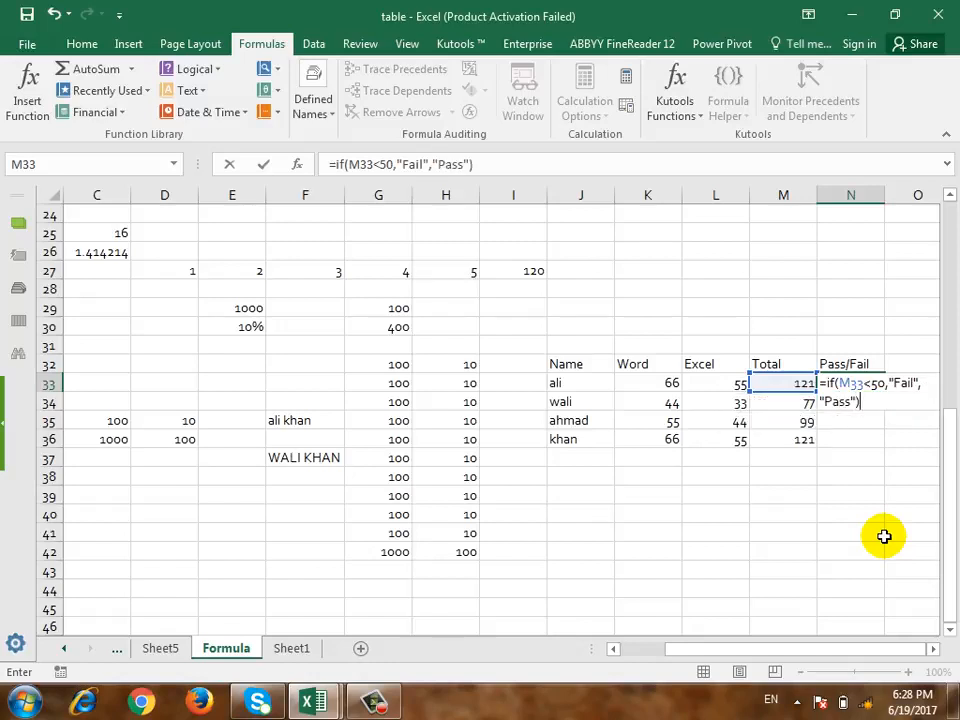
key(Return)
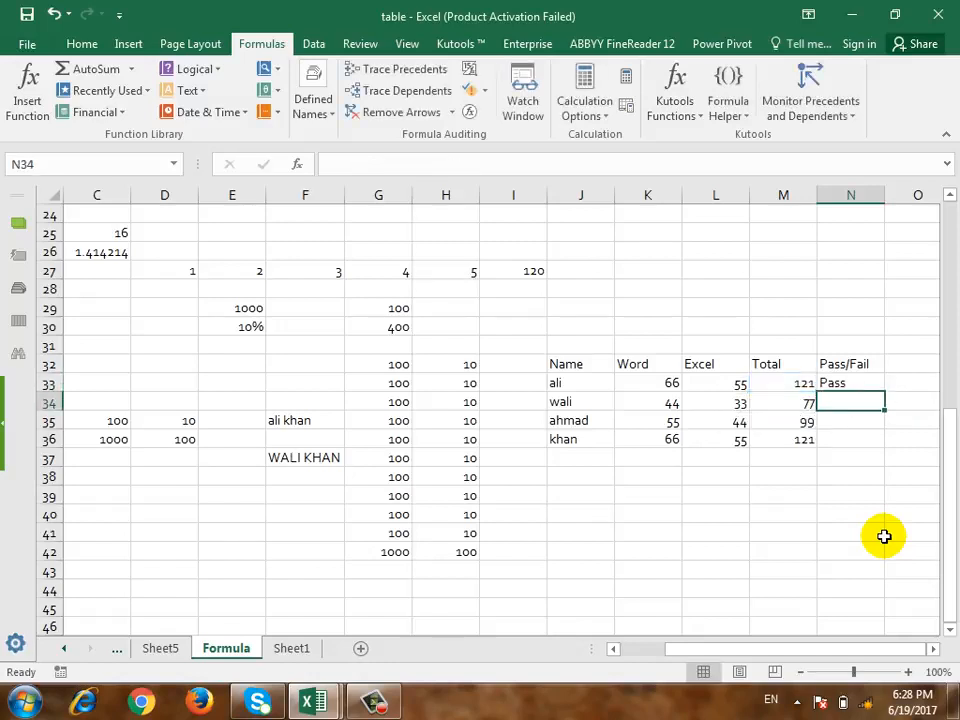
Test the IF formula by overwriting the total in M33 with 49 and with 50, checking N33.
key(Left)
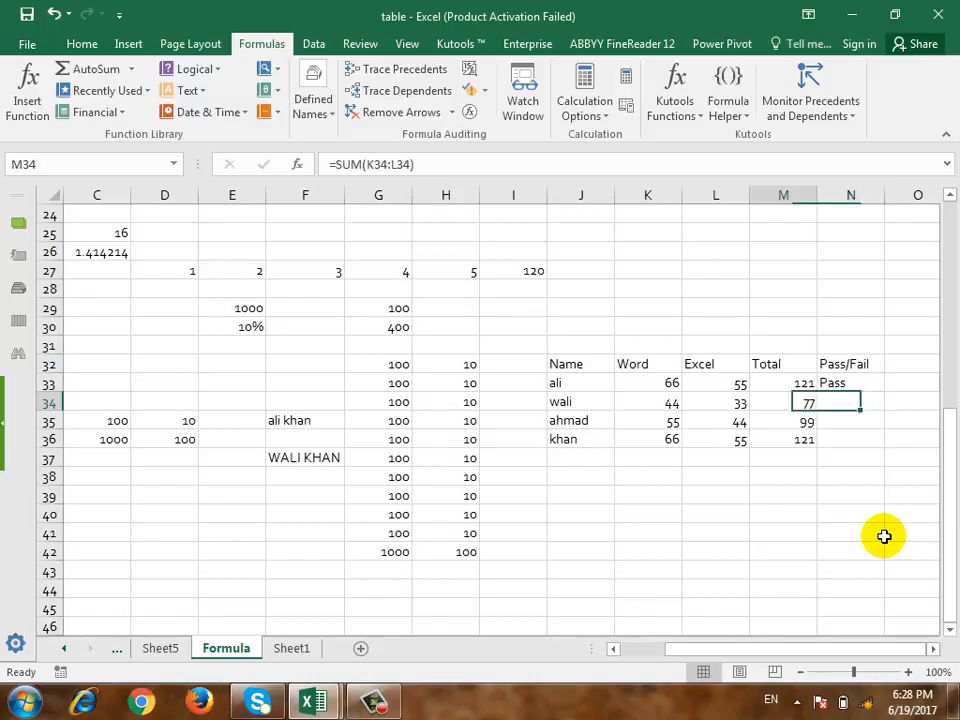
key(Up)
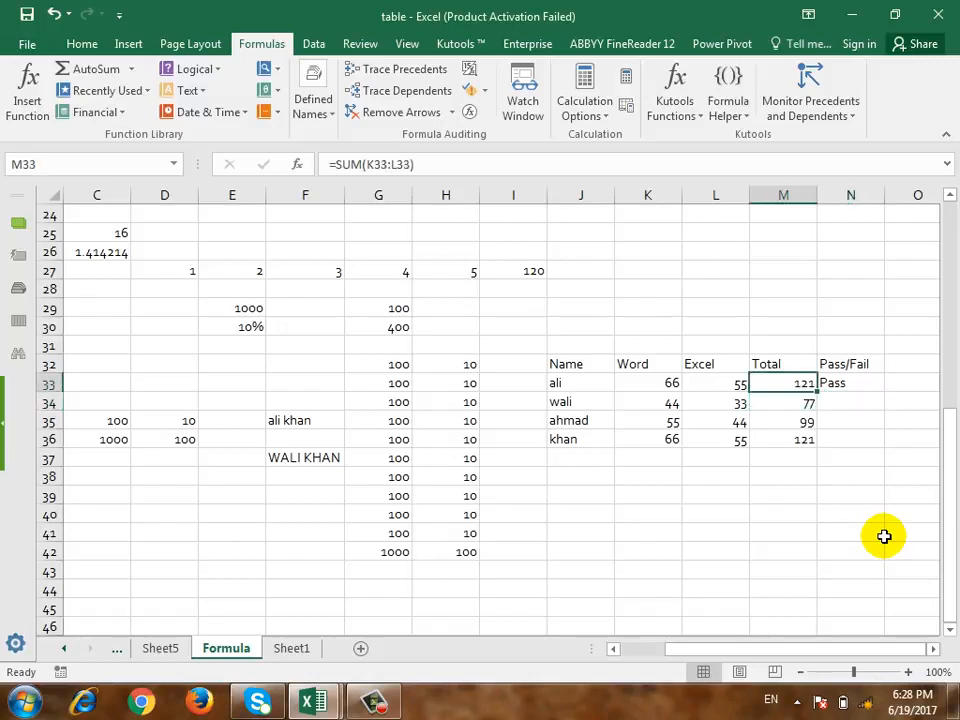
text(49)
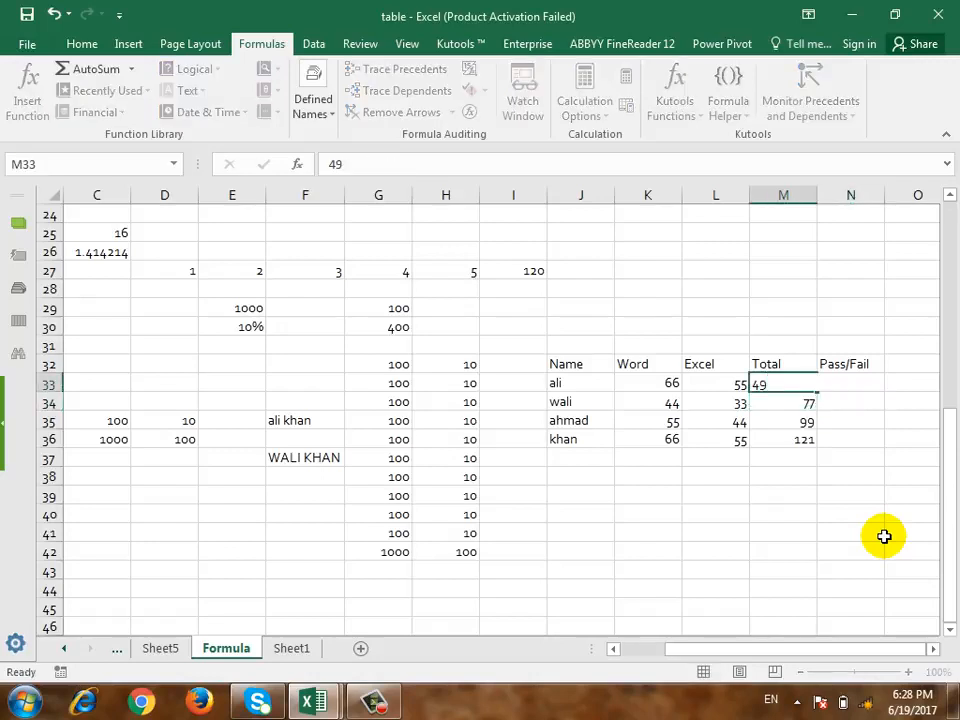
key(Return)
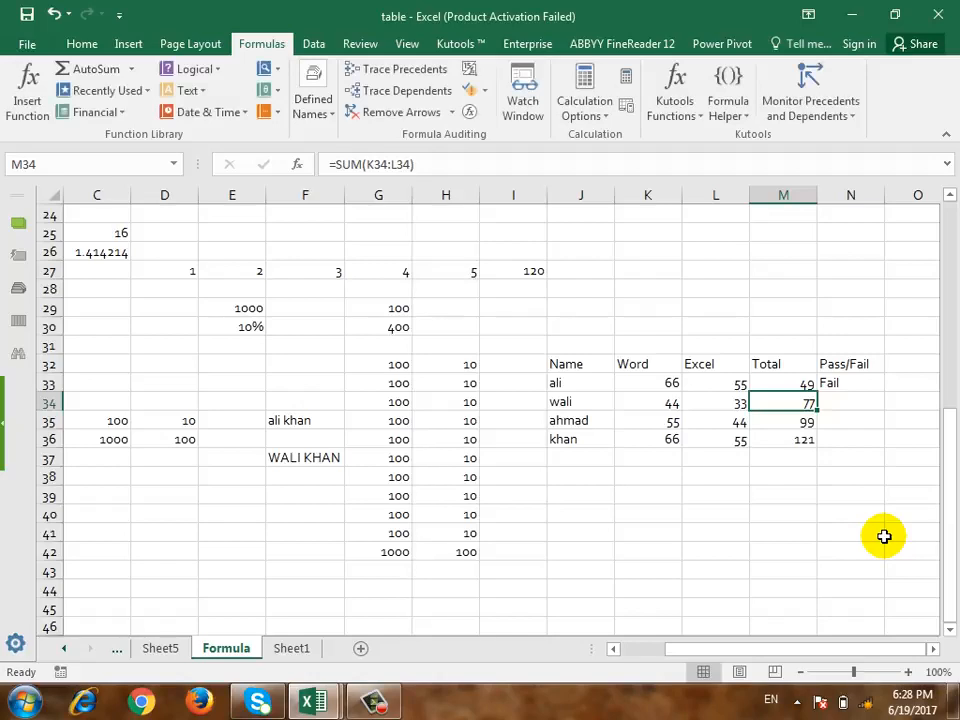
key(Up)
text(50)
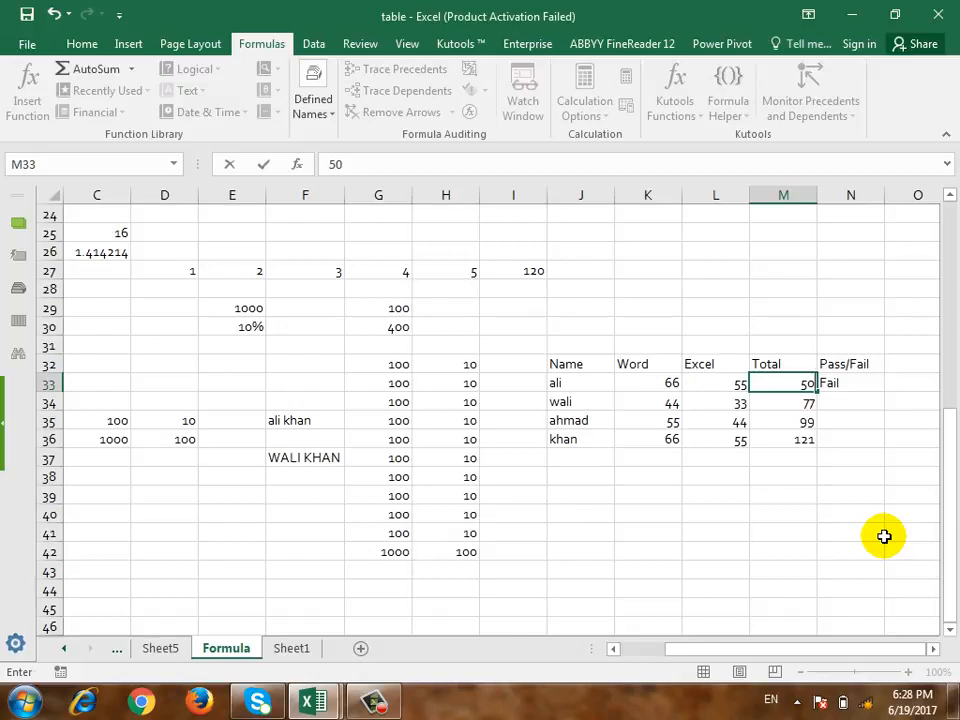
key(Return)
key(Up)
key(Right)
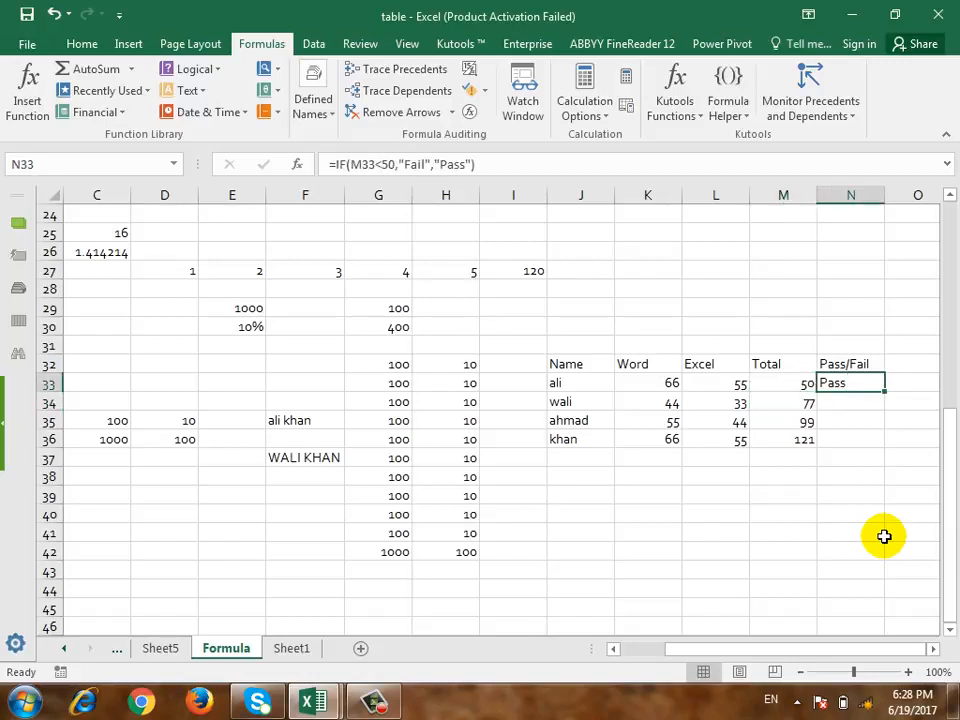
Fill the Pass/Fail formula from N33 down to N36.
key(Left)
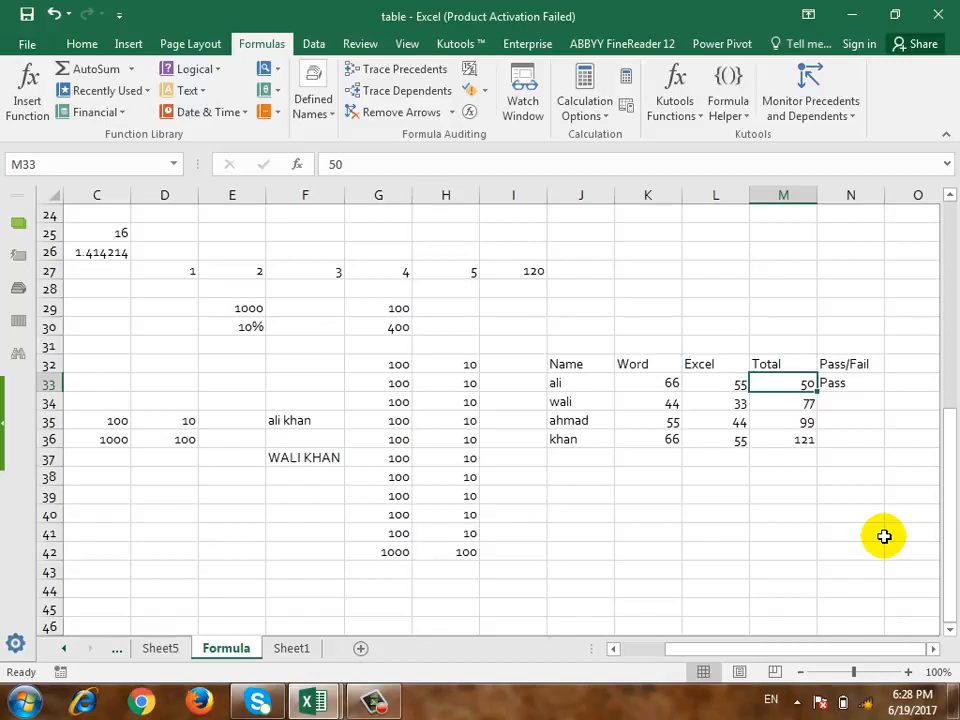
key(Right)
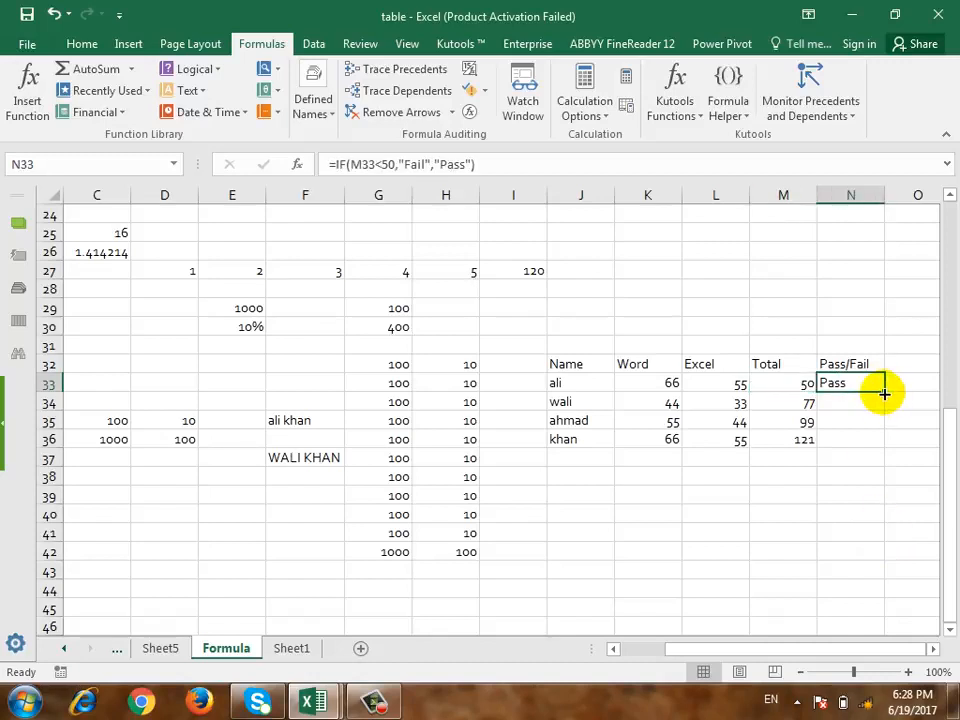
drag(885, 390, 885, 447)
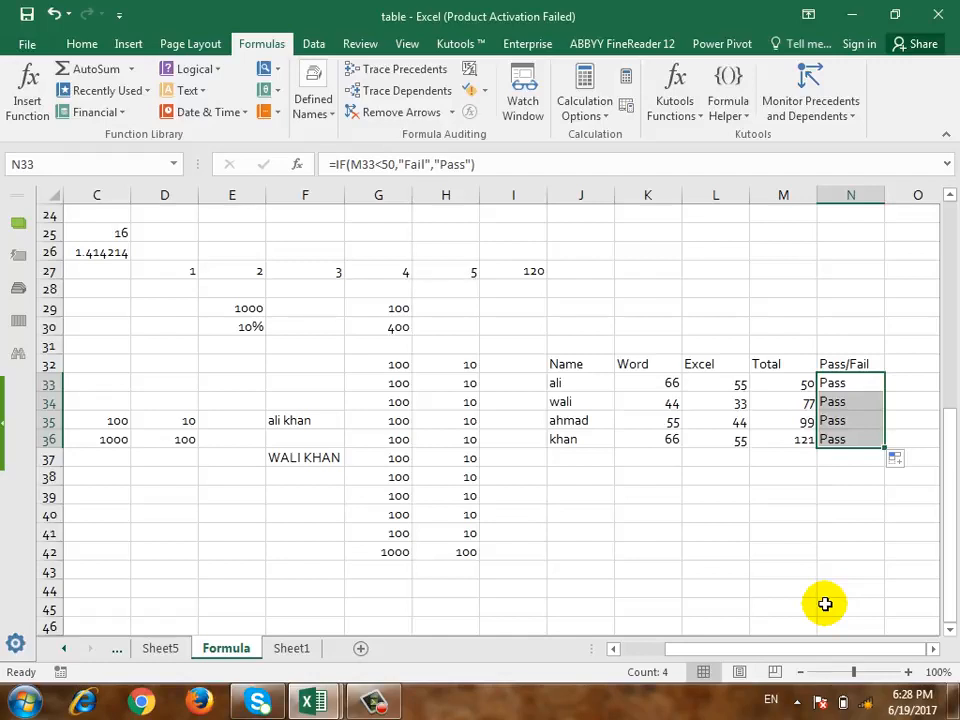
Restore the SUM formula in M33 by filling it upward from M34.
key(Left)
key(Left)
key(Down)
key(Down)
key(Down)
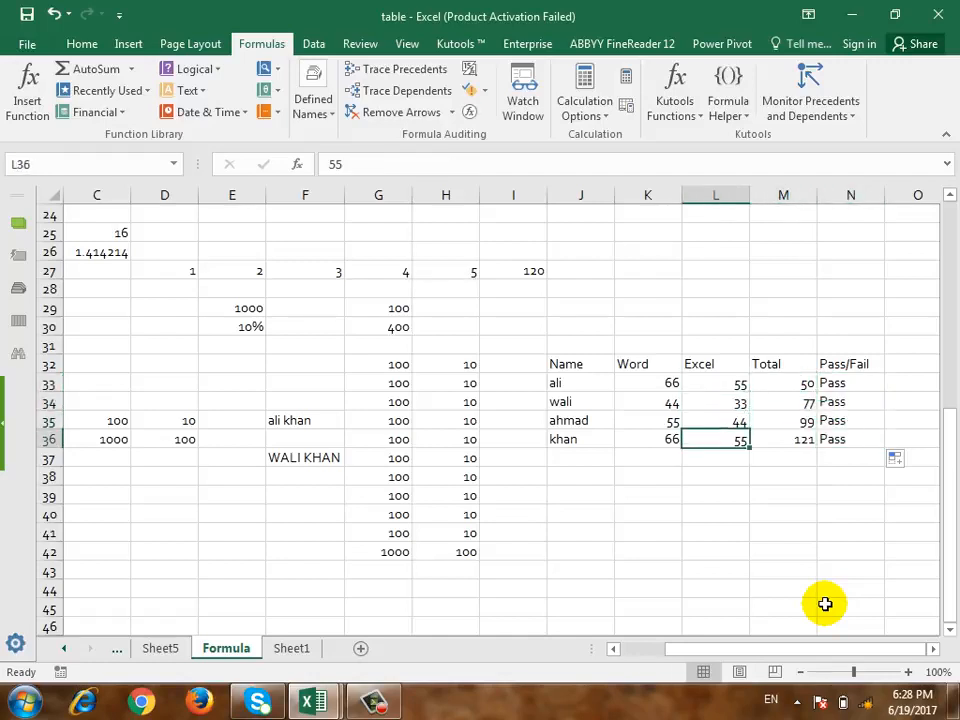
key(Right)
key(Up)
key(Up)
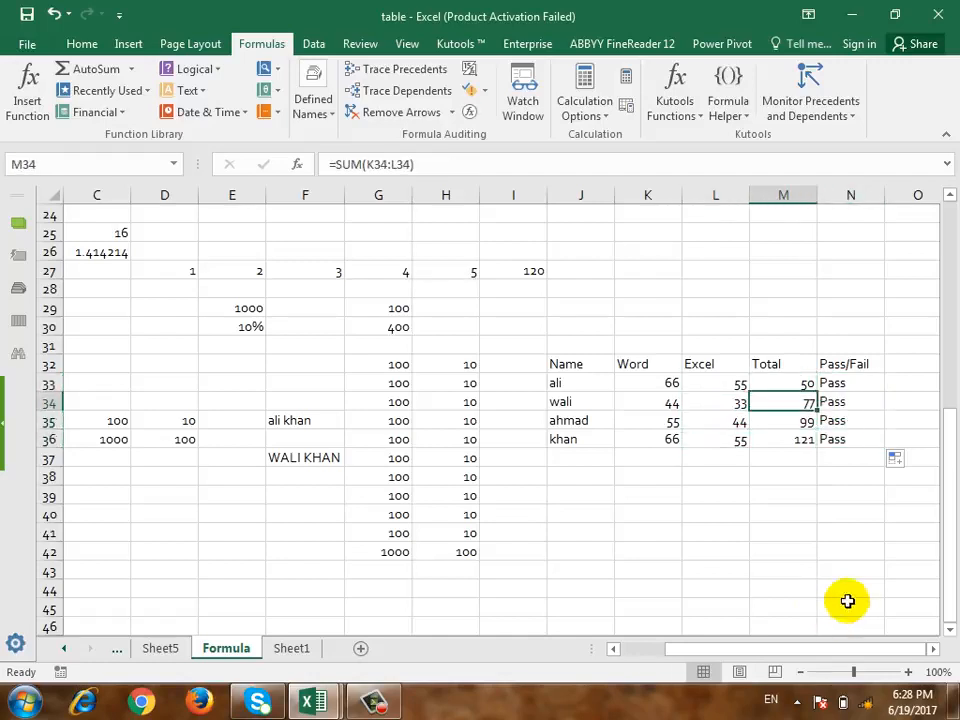
drag(815, 410, 818, 380)
Set both the Word mark in K34 and the Excel mark in L34 to 1.
key(Left)
key(Left)
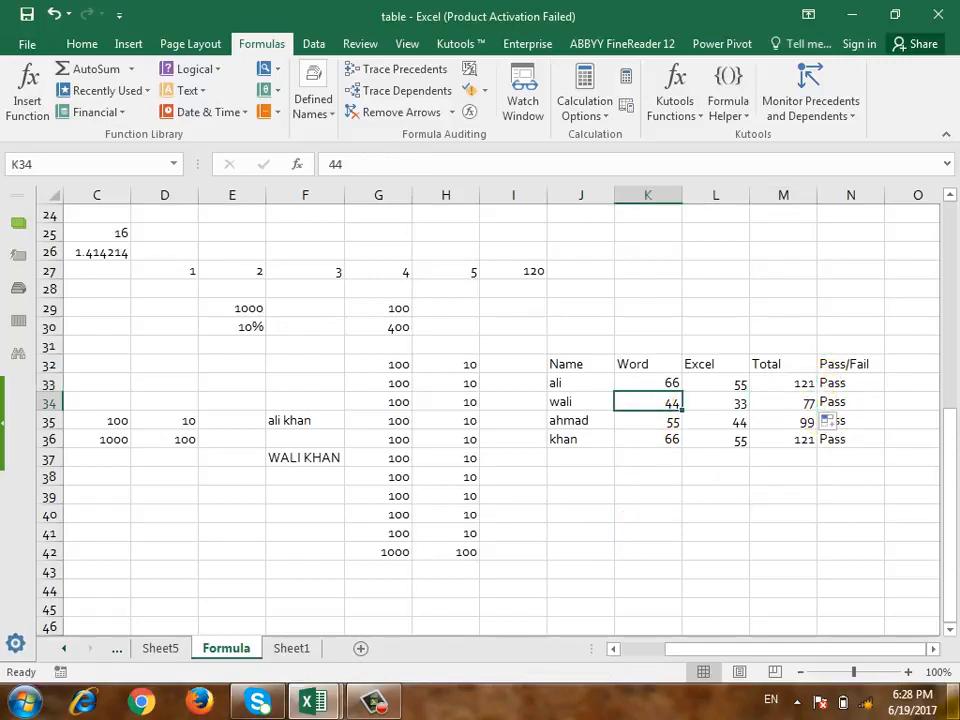
mouse_move(950, 700)
text(1)
key(Tab)
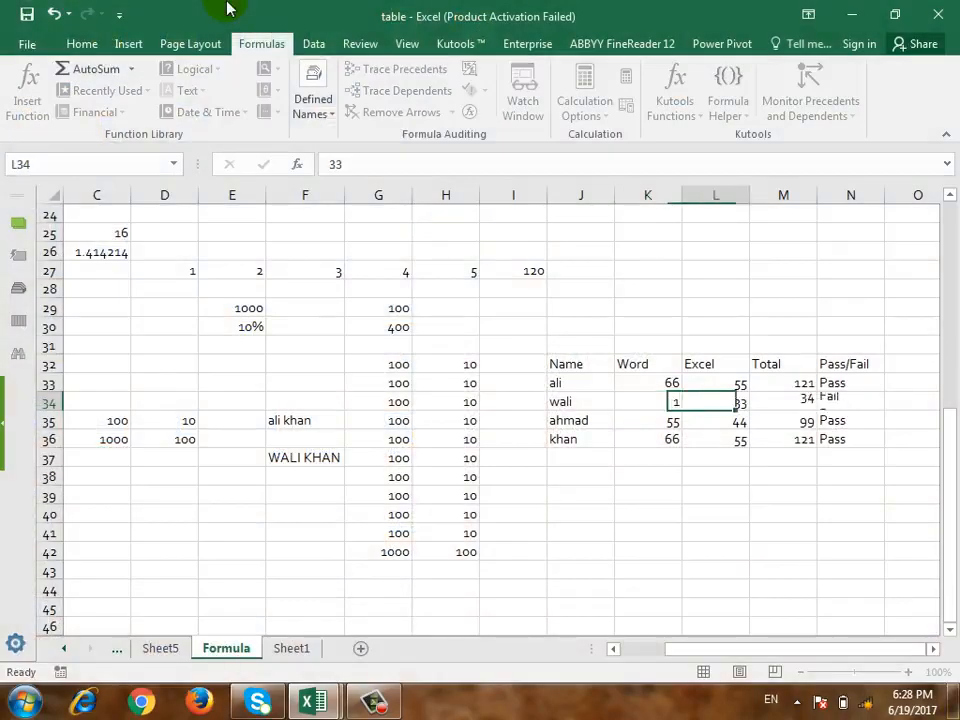
text(1)
key(Down)
Set the Excel mark in L34 to 55 and check the Pass/Fail formula in N34.
key(Up)
text(55)
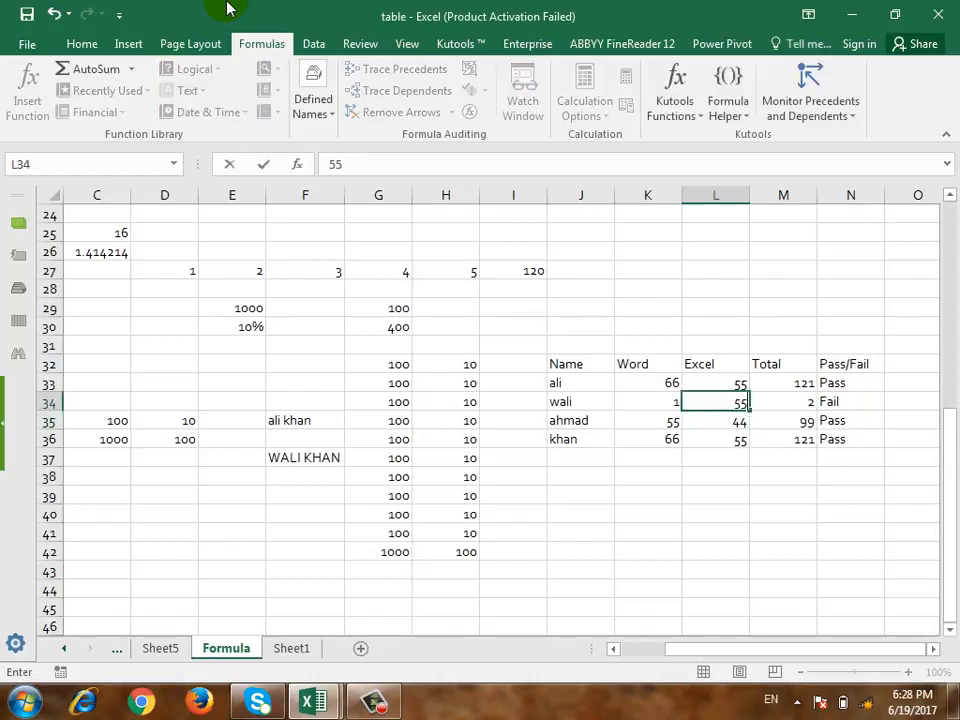
key(Left)
key(Right)
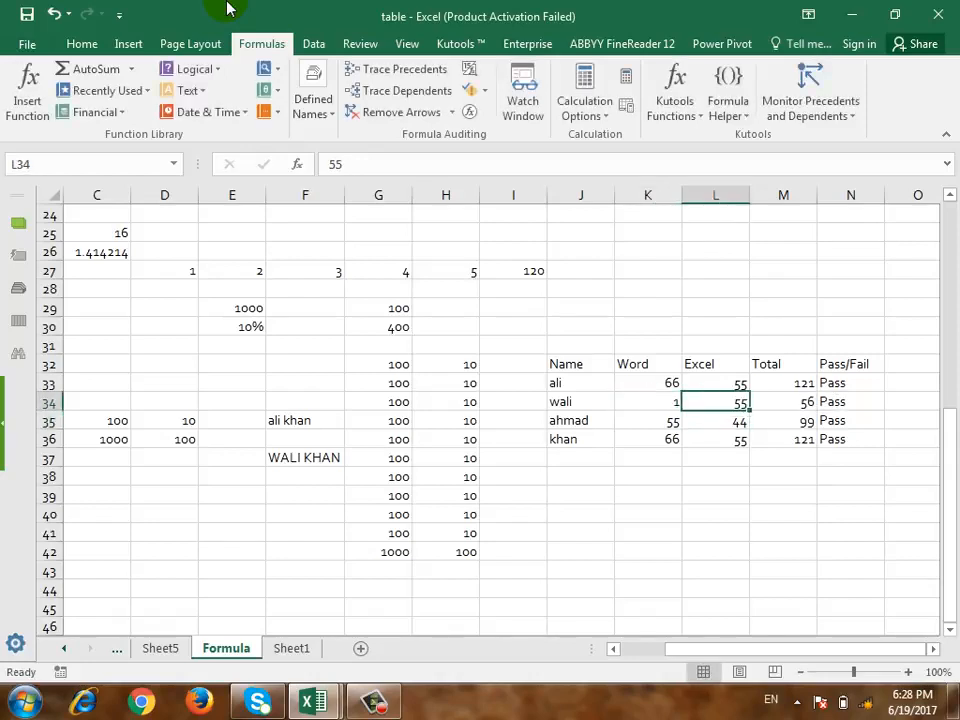
key(Right)
key(Right)
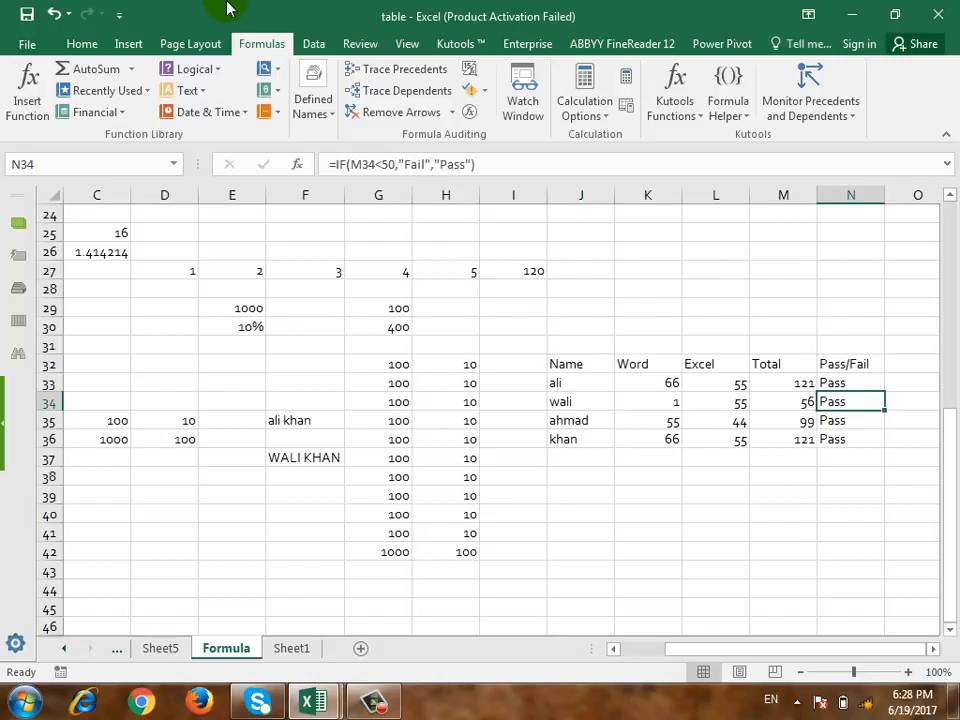
drag(765, 650, 668, 672)
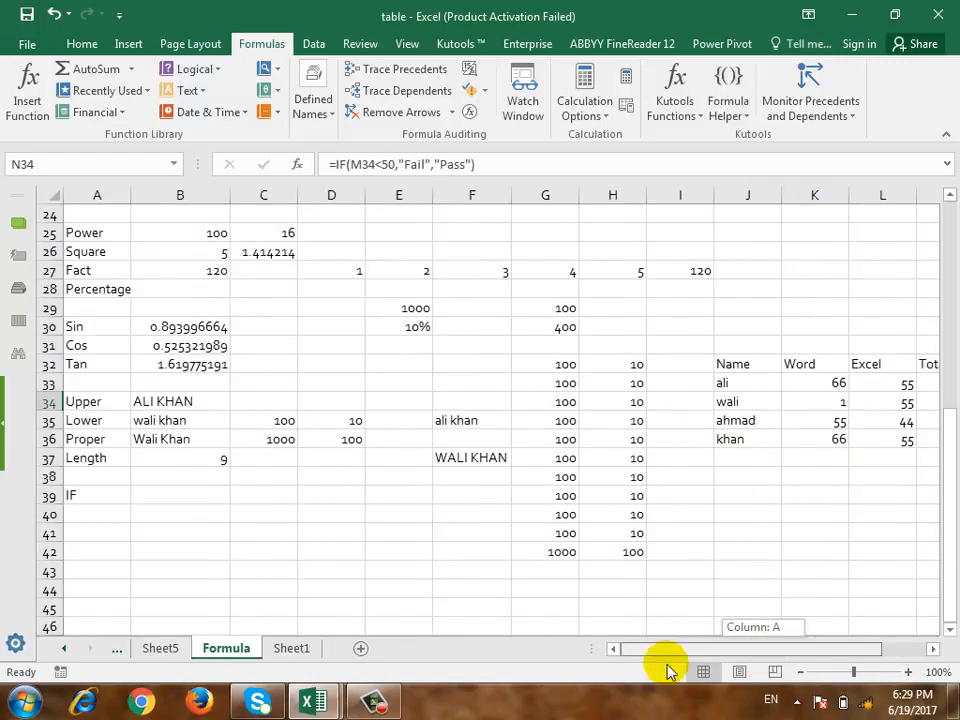
click(375, 702)
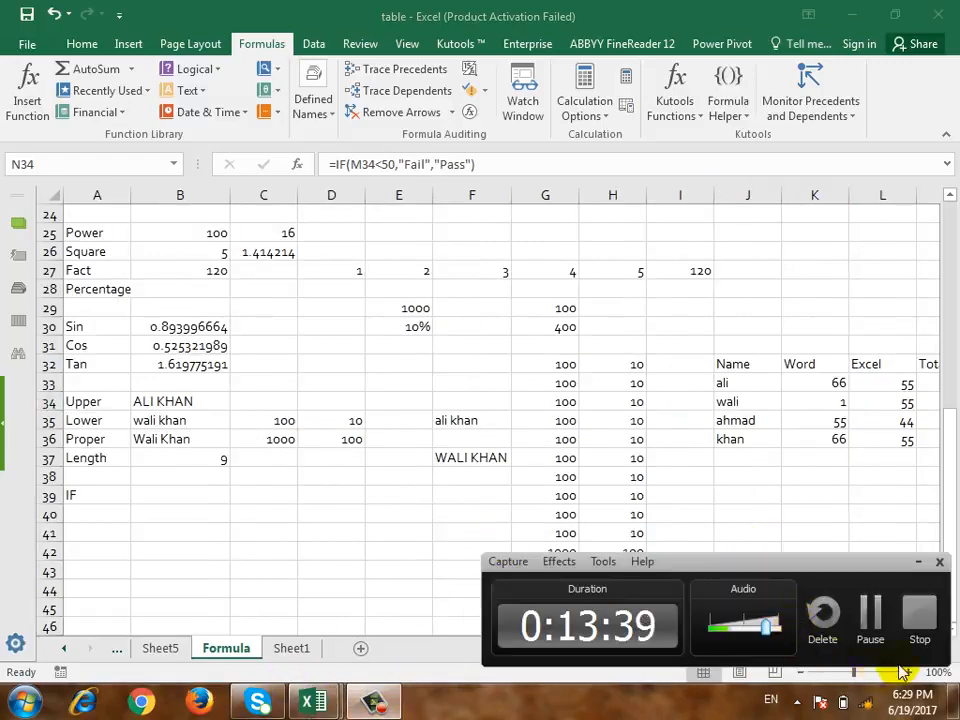